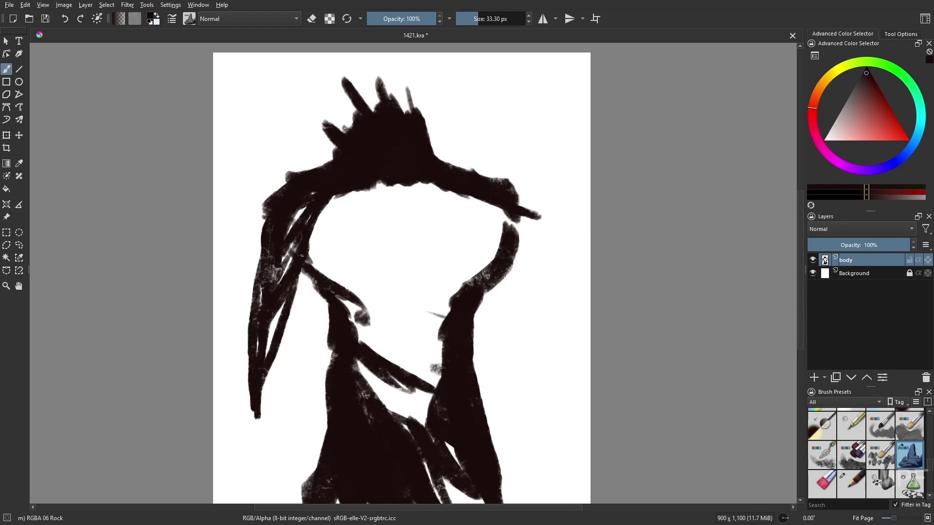
Paint the missing right arm from the shoulder downward in solid dark strokes, enlarging the brush to 63.34 px
{"action": "left_click_drag", "start_coordinate": [532, 207], "coordinate": [541, 311]}
{"action": "left_click_drag", "start_coordinate": [515, 193], "coordinate": [542, 341]}
{"action": "key", "text": "bracketright"}
{"action": "key", "text": "bracketright"}
{"action": "key", "text": "bracketright"}
{"action": "mouse_move", "coordinate": [512, 187]}
{"action": "left_mouse_down"}
{"action": "mouse_move", "coordinate": [541, 231]}
{"action": "mouse_move", "coordinate": [542, 360]}
{"action": "left_mouse_up"}
Thicken the left arm with dark paint and erase its long tapered lower end
{"action": "mouse_move", "coordinate": [272, 272]}
{"action": "left_mouse_down"}
{"action": "mouse_move", "coordinate": [246, 375]}
{"action": "mouse_move", "coordinate": [253, 414]}
{"action": "left_mouse_up"}
{"action": "key", "text": "e"}
{"action": "key", "text": "e"}
{"action": "left_click_drag", "start_coordinate": [318, 272], "coordinate": [322, 316]}
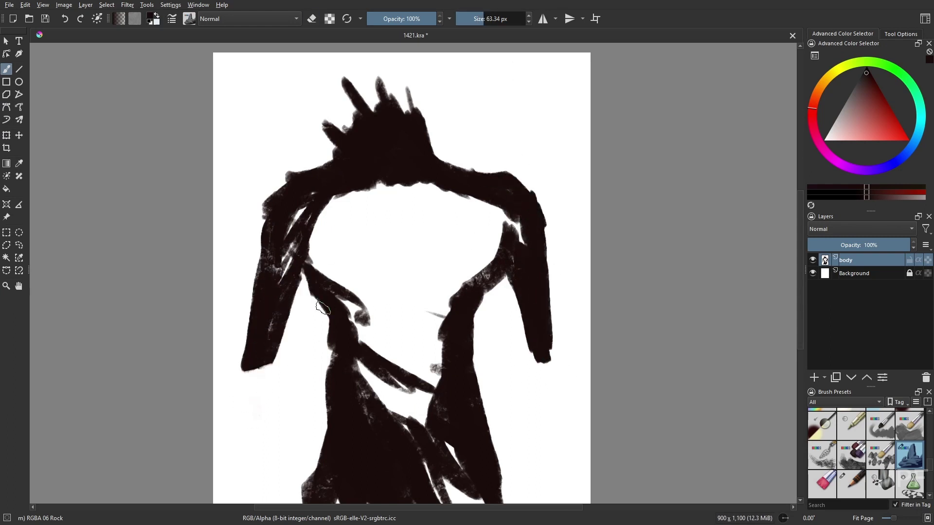
Build up the waist sides and paint the lower pectoral edges and rib cage shadows
{"action": "left_click_drag", "start_coordinate": [491, 260], "coordinate": [459, 346]}
{"action": "left_click_drag", "start_coordinate": [340, 283], "coordinate": [370, 307]}
{"action": "mouse_move", "coordinate": [329, 265]}
{"action": "left_mouse_down"}
{"action": "mouse_move", "coordinate": [308, 260]}
{"action": "mouse_move", "coordinate": [336, 268]}
{"action": "mouse_move", "coordinate": [501, 246]}
{"action": "left_mouse_up"}
{"action": "mouse_move", "coordinate": [352, 336]}
{"action": "left_mouse_down"}
{"action": "mouse_move", "coordinate": [394, 305]}
{"action": "mouse_move", "coordinate": [453, 335]}
{"action": "left_mouse_up"}
{"action": "left_click_drag", "start_coordinate": [347, 319], "coordinate": [404, 293]}
{"action": "mouse_move", "coordinate": [394, 241]}
{"action": "left_mouse_down"}
{"action": "mouse_move", "coordinate": [397, 191]}
{"action": "mouse_move", "coordinate": [407, 213]}
{"action": "mouse_move", "coordinate": [476, 192]}
{"action": "left_mouse_up"}
Separate the two pectorals with dark sternum strokes, alternating between painting and erasing
{"action": "key", "text": "e"}
{"action": "mouse_move", "coordinate": [389, 194]}
{"action": "left_mouse_down"}
{"action": "mouse_move", "coordinate": [413, 205]}
{"action": "mouse_move", "coordinate": [431, 197]}
{"action": "mouse_move", "coordinate": [404, 246]}
{"action": "mouse_move", "coordinate": [411, 255]}
{"action": "left_mouse_up"}
{"action": "key", "text": "e"}
{"action": "key", "text": "e"}
{"action": "key", "text": "e"}
{"action": "mouse_move", "coordinate": [389, 214]}
{"action": "left_mouse_down"}
{"action": "mouse_move", "coordinate": [431, 207]}
{"action": "mouse_move", "coordinate": [411, 252]}
{"action": "left_mouse_up"}
{"action": "left_click_drag", "start_coordinate": [418, 214], "coordinate": [416, 250]}
Paint the rib arch and vertical abdomen midline, and add a dark stroke beside the right arm
{"action": "scroll", "coordinate": [416, 251], "scroll_direction": "down", "scroll_amount": 1}
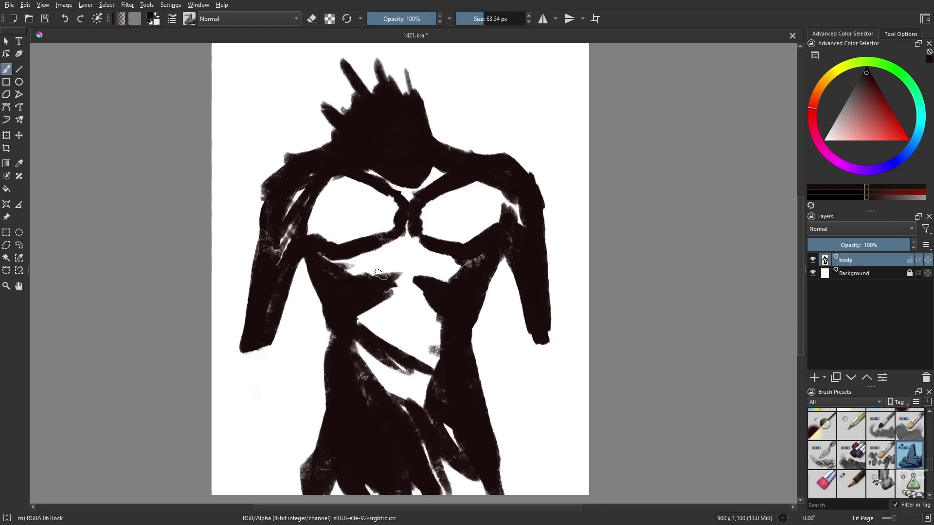
{"action": "left_click_drag", "start_coordinate": [360, 275], "coordinate": [401, 263]}
{"action": "left_click_drag", "start_coordinate": [408, 265], "coordinate": [440, 280]}
{"action": "left_click_drag", "start_coordinate": [399, 300], "coordinate": [403, 371]}
{"action": "left_click_drag", "start_coordinate": [508, 260], "coordinate": [544, 319]}
Select the left arm freehand and transform it so it angles outward from the body
{"action": "key", "text": "m"}
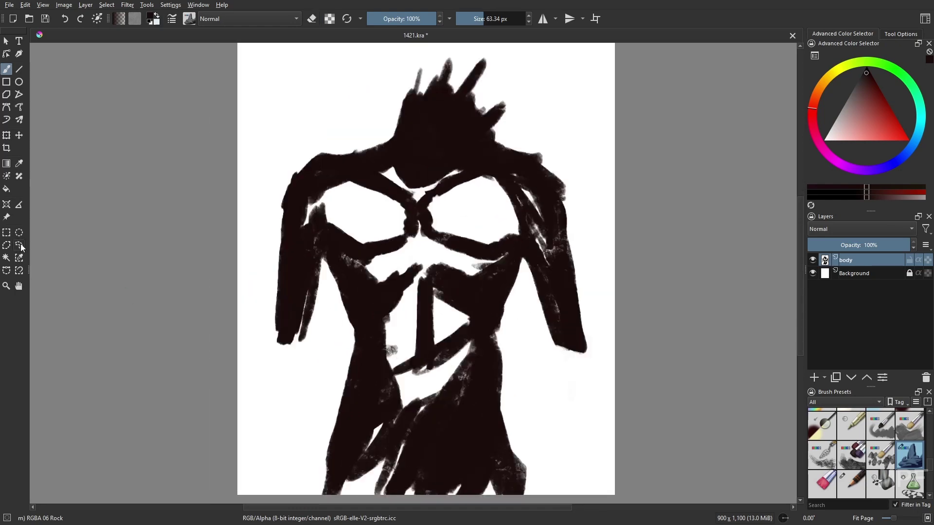
{"action": "mouse_move", "coordinate": [263, 316]}
{"action": "left_mouse_down"}
{"action": "mouse_move", "coordinate": [326, 142]}
{"action": "mouse_move", "coordinate": [263, 316]}
{"action": "left_mouse_up"}
{"action": "key", "text": "ctrl+t"}
{"action": "left_click_drag", "start_coordinate": [229, 360], "coordinate": [303, 341]}
{"action": "key", "text": "Return"}
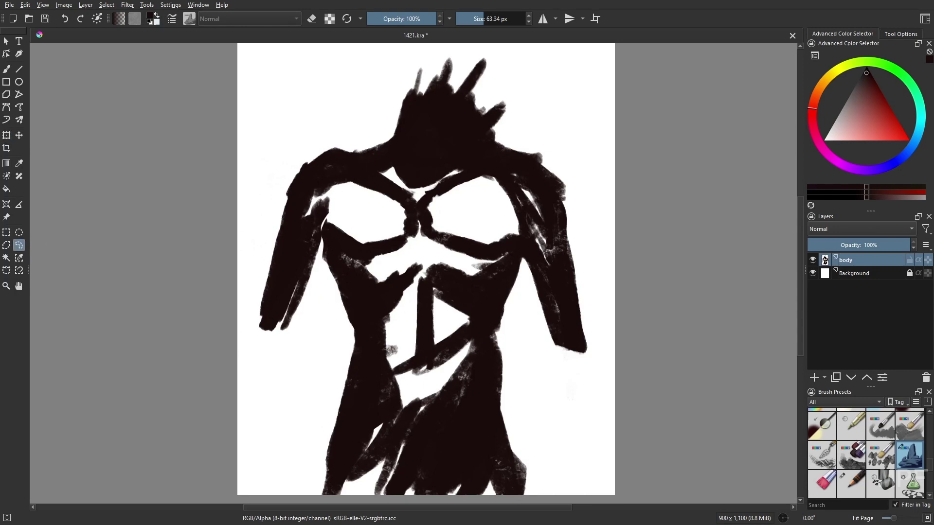
Paint a second pair of arms between the upper arms and the torso
{"action": "key", "text": "b"}
{"action": "mouse_move", "coordinate": [318, 239]}
{"action": "left_mouse_down"}
{"action": "mouse_move", "coordinate": [311, 276]}
{"action": "mouse_move", "coordinate": [260, 350]}
{"action": "left_mouse_up"}
{"action": "left_click_drag", "start_coordinate": [331, 254], "coordinate": [302, 363]}
{"action": "mouse_move", "coordinate": [335, 275]}
{"action": "left_mouse_down"}
{"action": "mouse_move", "coordinate": [301, 362]}
{"action": "mouse_move", "coordinate": [311, 331]}
{"action": "left_mouse_up"}
{"action": "key", "text": "ctrl+z"}
{"action": "left_click_drag", "start_coordinate": [341, 256], "coordinate": [301, 362]}
{"action": "left_click_drag", "start_coordinate": [508, 265], "coordinate": [525, 365]}
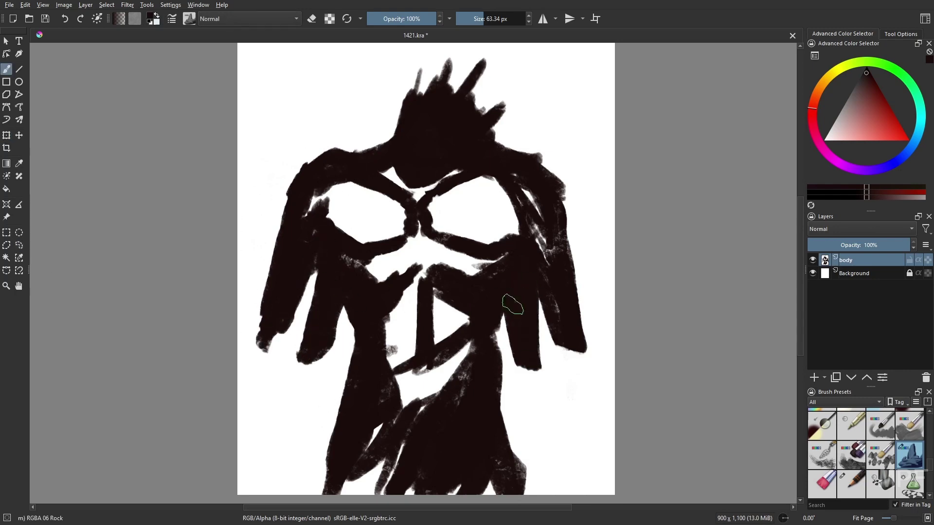
Erase the spikes protruding from the top of the head
{"action": "left_click_drag", "start_coordinate": [588, 346], "coordinate": [564, 426]}
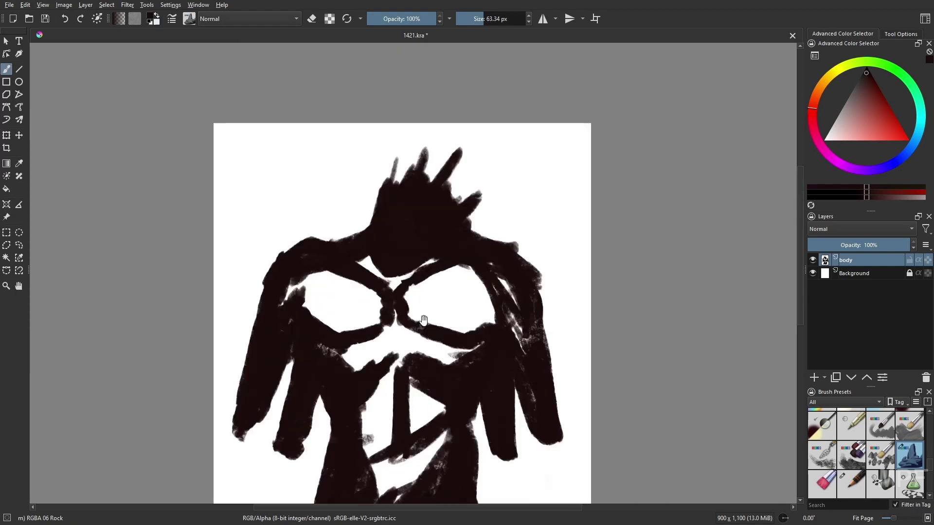
{"action": "left_click_drag", "start_coordinate": [404, 165], "coordinate": [448, 193]}
{"action": "key", "text": "e"}
{"action": "left_click_drag", "start_coordinate": [389, 151], "coordinate": [472, 219]}
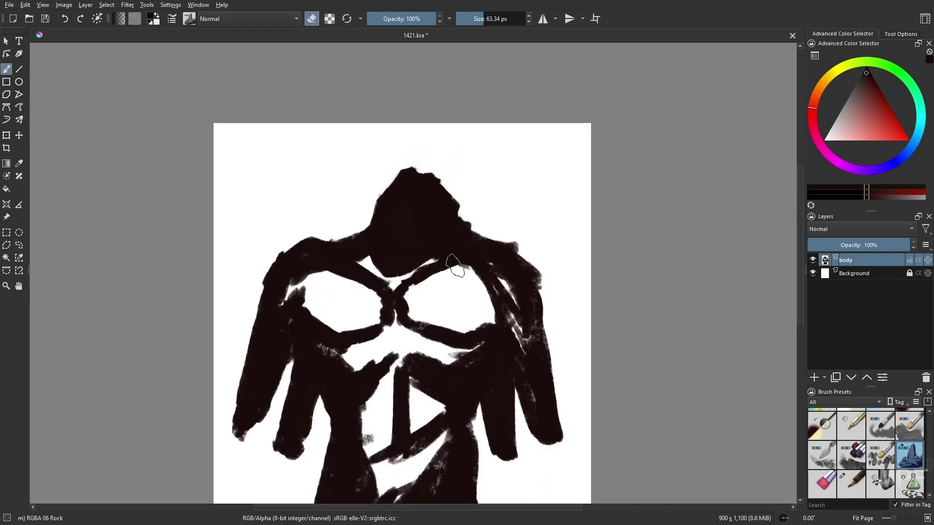
Reshape the head into a broad, flat-topped block by alternating dark paint and erasing
{"action": "key", "text": "e"}
{"action": "left_click_drag", "start_coordinate": [374, 209], "coordinate": [374, 200]}
{"action": "key", "text": "e"}
{"action": "mouse_move", "coordinate": [389, 168]}
{"action": "left_mouse_down"}
{"action": "mouse_move", "coordinate": [417, 167]}
{"action": "mouse_move", "coordinate": [452, 205]}
{"action": "left_mouse_up"}
{"action": "key", "text": "e"}
{"action": "left_click_drag", "start_coordinate": [390, 194], "coordinate": [443, 190]}
Move the whole figure upward on the canvas and extend the robe down to the lower canvas edge
{"action": "mouse_move", "coordinate": [591, 408]}
{"action": "left_mouse_down"}
{"action": "mouse_move", "coordinate": [575, 363]}
{"action": "mouse_move", "coordinate": [582, 358]}
{"action": "mouse_move", "coordinate": [553, 357]}
{"action": "left_mouse_up"}
{"action": "key", "text": "ctrl+t"}
{"action": "key", "text": "Return"}
{"action": "mouse_move", "coordinate": [363, 486]}
{"action": "left_mouse_down"}
{"action": "mouse_move", "coordinate": [489, 469]}
{"action": "mouse_move", "coordinate": [491, 348]}
{"action": "left_mouse_up"}
{"action": "left_click_drag", "start_coordinate": [298, 486], "coordinate": [321, 458]}
{"action": "left_click_drag", "start_coordinate": [486, 487], "coordinate": [508, 457]}
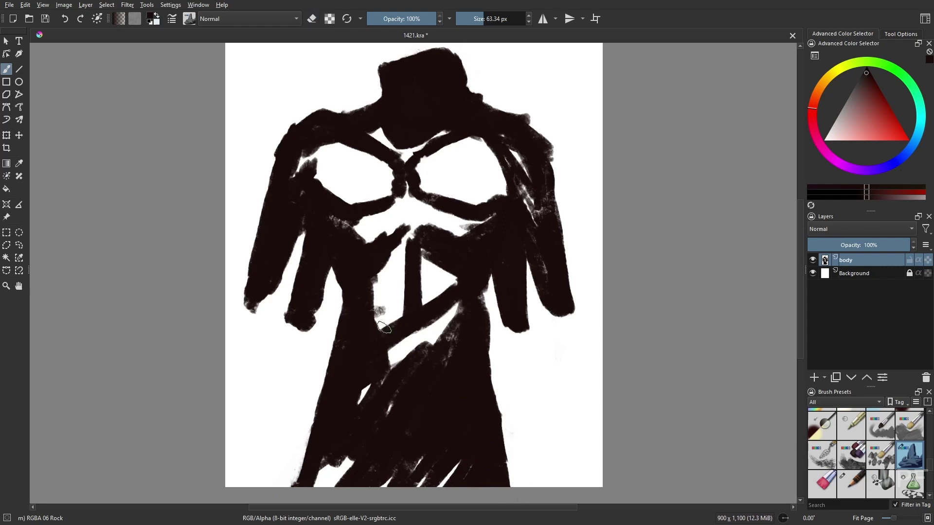
Fill the gap at the waist and thicken the right arms and rib arch with dark strokes
{"action": "mouse_move", "coordinate": [389, 370]}
{"action": "left_mouse_down"}
{"action": "mouse_move", "coordinate": [460, 312]}
{"action": "mouse_move", "coordinate": [462, 318]}
{"action": "left_mouse_up"}
{"action": "left_click_drag", "start_coordinate": [492, 340], "coordinate": [528, 282]}
{"action": "left_click_drag", "start_coordinate": [530, 323], "coordinate": [557, 272]}
{"action": "mouse_move", "coordinate": [397, 228]}
{"action": "left_mouse_down"}
{"action": "mouse_move", "coordinate": [377, 167]}
{"action": "mouse_move", "coordinate": [417, 167]}
{"action": "mouse_move", "coordinate": [412, 201]}
{"action": "mouse_move", "coordinate": [458, 139]}
{"action": "mouse_move", "coordinate": [397, 201]}
{"action": "mouse_move", "coordinate": [468, 227]}
{"action": "mouse_move", "coordinate": [389, 239]}
{"action": "left_mouse_up"}
Erase a narrow vertical gap along the sternum and repaint the inner pectoral edge
{"action": "key", "text": "e"}
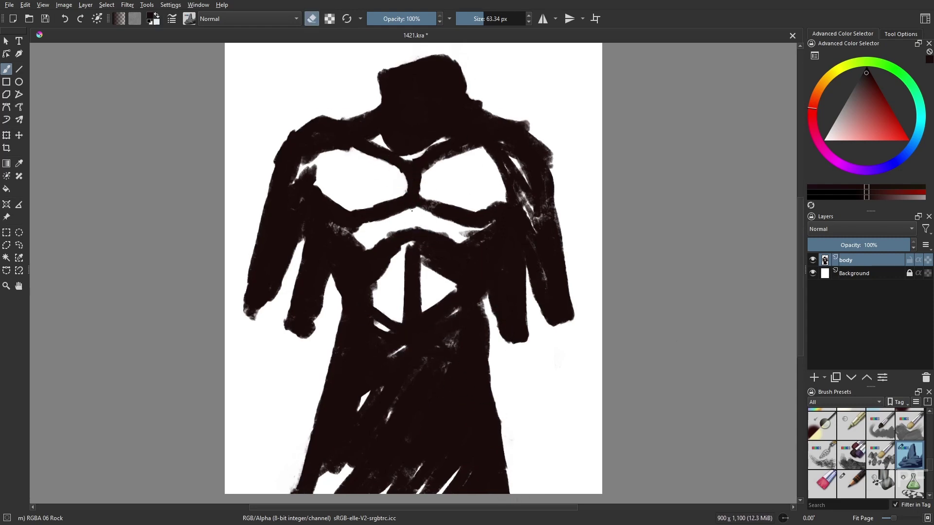
{"action": "left_click_drag", "start_coordinate": [435, 149], "coordinate": [414, 168]}
{"action": "key", "text": "e"}
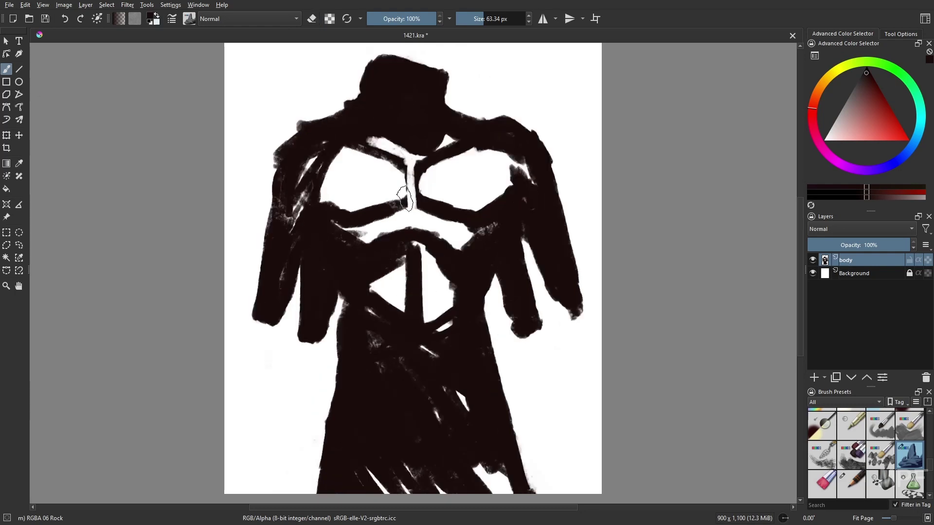
{"action": "left_click_drag", "start_coordinate": [401, 195], "coordinate": [406, 168]}
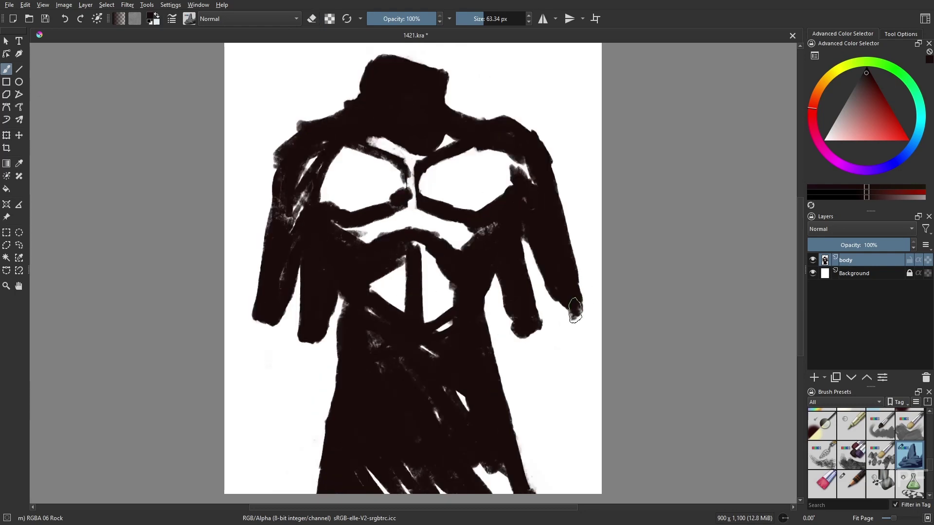
Select both left arms and the shoulder freehand and transform them outward from the torso
{"action": "left_click", "coordinate": [19, 245]}
{"action": "left_click_drag", "start_coordinate": [245, 322], "coordinate": [342, 291]}
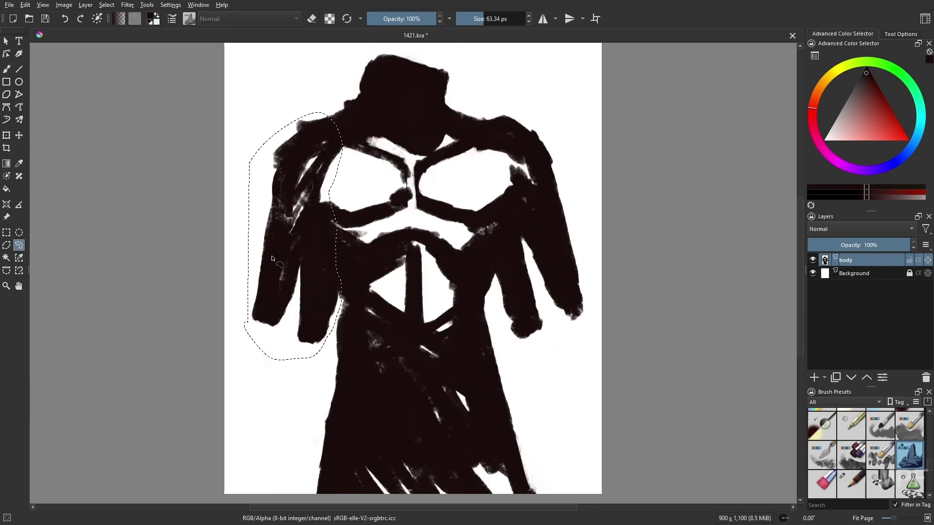
{"action": "key", "text": "ctrl+t"}
{"action": "left_click_drag", "start_coordinate": [273, 317], "coordinate": [258, 341]}
{"action": "key", "text": "b"}
{"action": "key", "text": "ctrl+r"}
{"action": "left_click", "coordinate": [95, 266]}
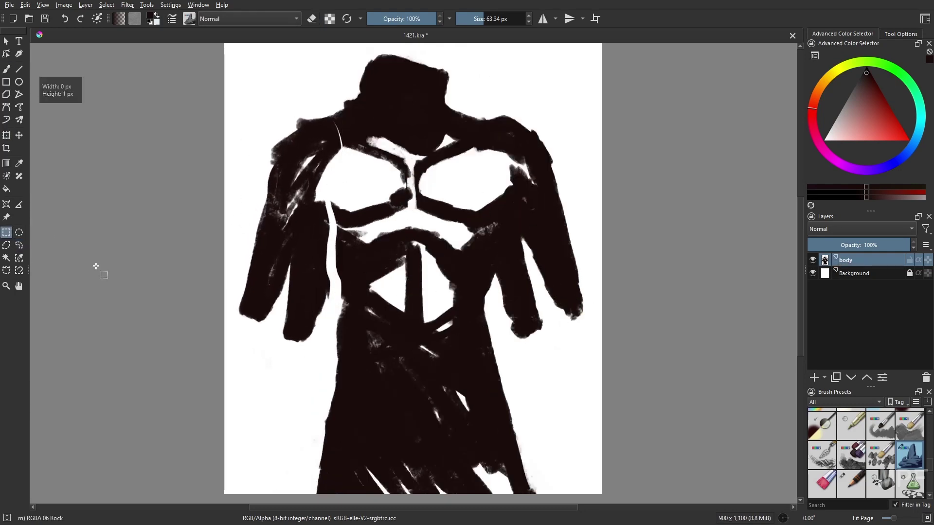
Patch the seam beside the moved arms and add dark strokes to the abdomen and outer pectorals
{"action": "key", "text": "b"}
{"action": "left_click_drag", "start_coordinate": [336, 202], "coordinate": [335, 263]}
{"action": "left_click_drag", "start_coordinate": [382, 273], "coordinate": [384, 301]}
{"action": "left_click_drag", "start_coordinate": [377, 238], "coordinate": [380, 260]}
{"action": "left_click_drag", "start_coordinate": [444, 273], "coordinate": [443, 316]}
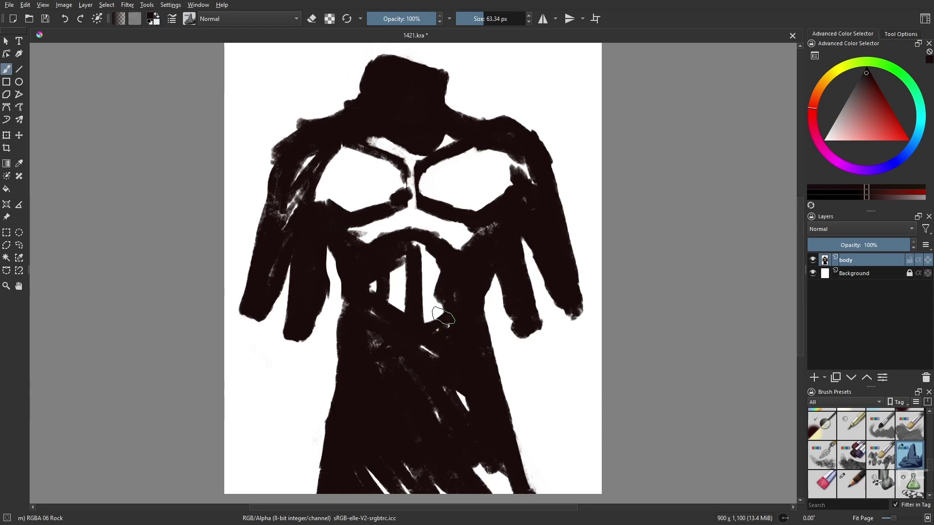
{"action": "left_click_drag", "start_coordinate": [508, 179], "coordinate": [484, 185]}
{"action": "left_click_drag", "start_coordinate": [316, 193], "coordinate": [335, 181]}
Erase oval eye shapes and a curved brow line into the head with an 18.77 px brush
{"action": "key", "text": "e"}
{"action": "left_click_drag", "start_coordinate": [377, 103], "coordinate": [379, 122]}
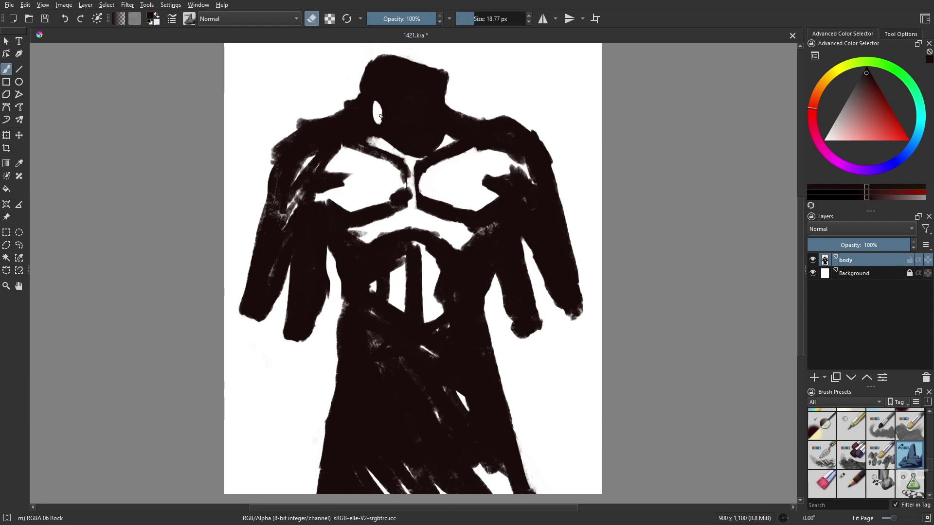
{"action": "key", "text": "ctrl+z"}
{"action": "mouse_move", "coordinate": [435, 92]}
{"action": "left_mouse_down"}
{"action": "mouse_move", "coordinate": [375, 129]}
{"action": "mouse_move", "coordinate": [435, 92]}
{"action": "left_mouse_up"}
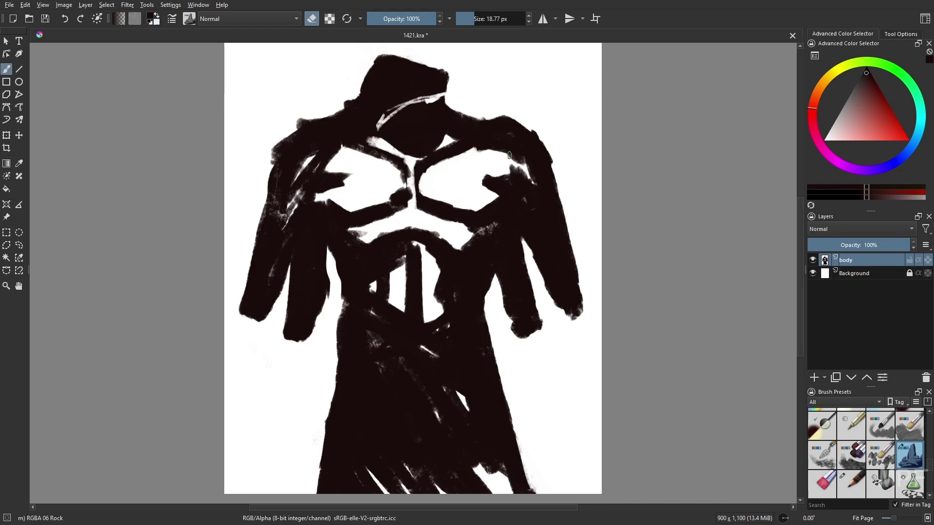
{"action": "left_click_drag", "start_coordinate": [377, 128], "coordinate": [424, 98]}
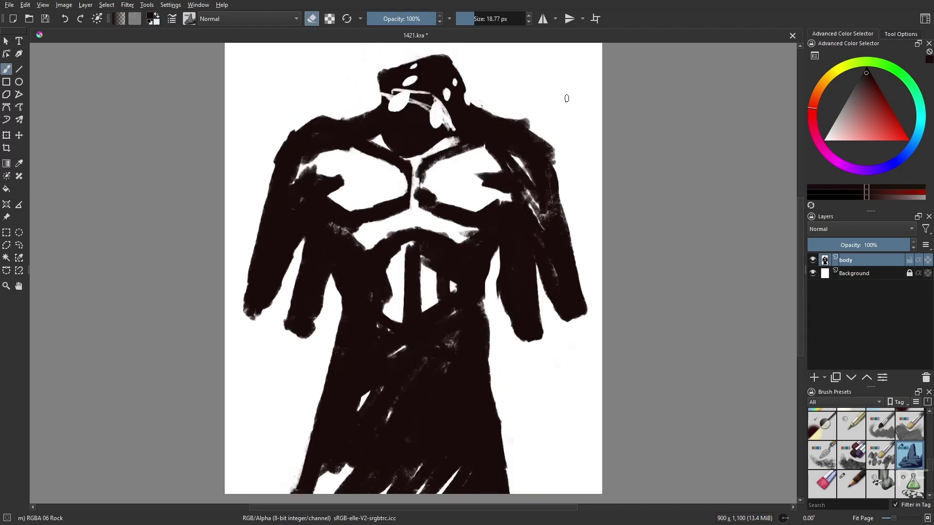
Trim the right shoulder and top of the head into cleaner contours, using the Eraser Circle brush at 50 px
{"action": "left_click_drag", "start_coordinate": [470, 105], "coordinate": [545, 139]}
{"action": "right_click", "coordinate": [558, 147]}
{"action": "left_click", "coordinate": [502, 116]}
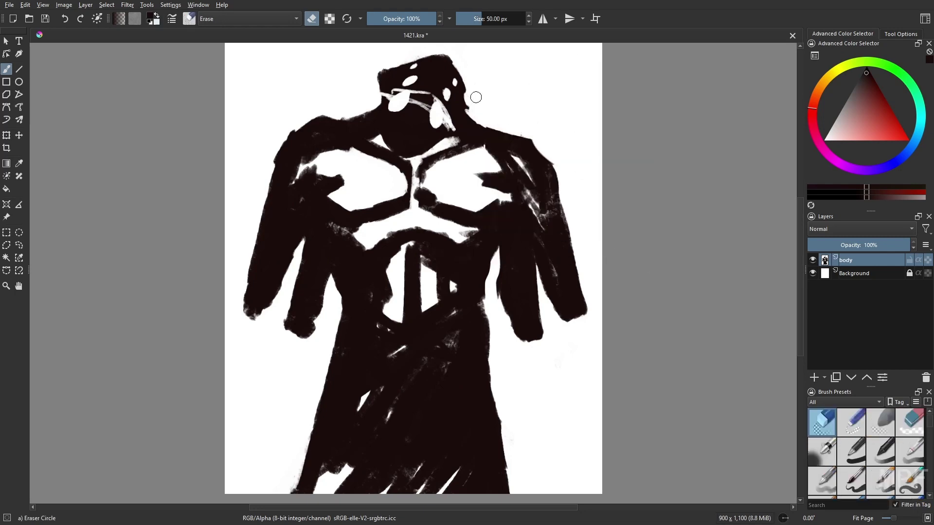
{"action": "mouse_move", "coordinate": [475, 97]}
{"action": "left_mouse_down"}
{"action": "mouse_move", "coordinate": [450, 57]}
{"action": "mouse_move", "coordinate": [409, 60]}
{"action": "left_mouse_up"}
Switch back to the RGBA 06 Rock brush and refine the head's silhouette, pointed brim and mask lines
{"action": "right_click", "coordinate": [501, 153]}
{"action": "left_click", "coordinate": [448, 104]}
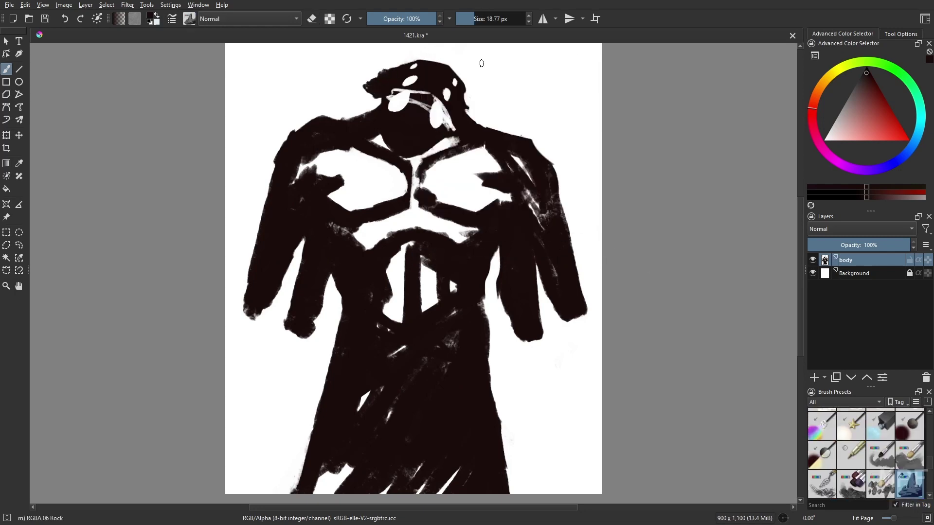
{"action": "left_click_drag", "start_coordinate": [464, 90], "coordinate": [470, 115]}
{"action": "key", "text": "e"}
{"action": "mouse_move", "coordinate": [381, 124]}
{"action": "left_mouse_down"}
{"action": "mouse_move", "coordinate": [390, 146]}
{"action": "mouse_move", "coordinate": [429, 151]}
{"action": "mouse_move", "coordinate": [408, 163]}
{"action": "mouse_move", "coordinate": [440, 146]}
{"action": "mouse_move", "coordinate": [377, 102]}
{"action": "mouse_move", "coordinate": [430, 111]}
{"action": "mouse_move", "coordinate": [423, 91]}
{"action": "left_mouse_up"}
{"action": "key", "text": "e"}
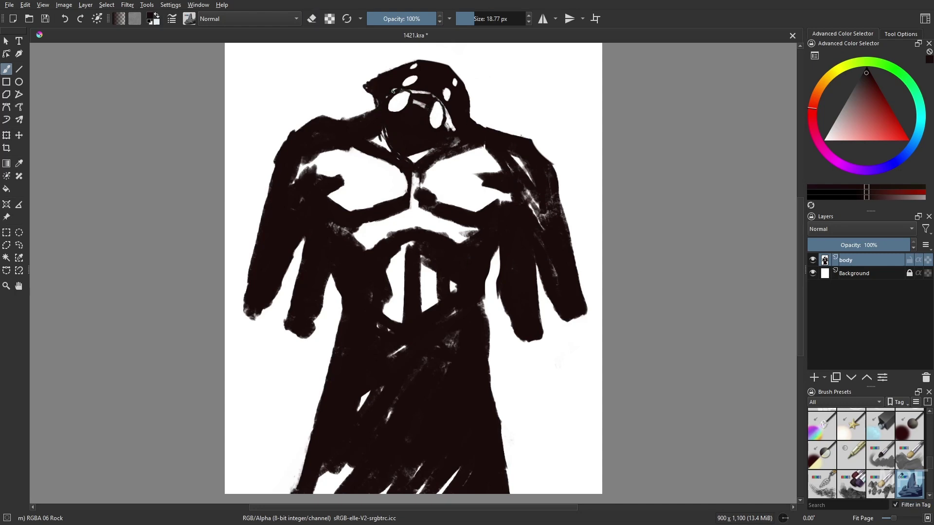
Fill the figure's inner gaps with muted brown on a new layer beneath the body, and merge the two layers
{"action": "key", "text": "Insert"}
{"action": "left_click", "coordinate": [861, 92]}
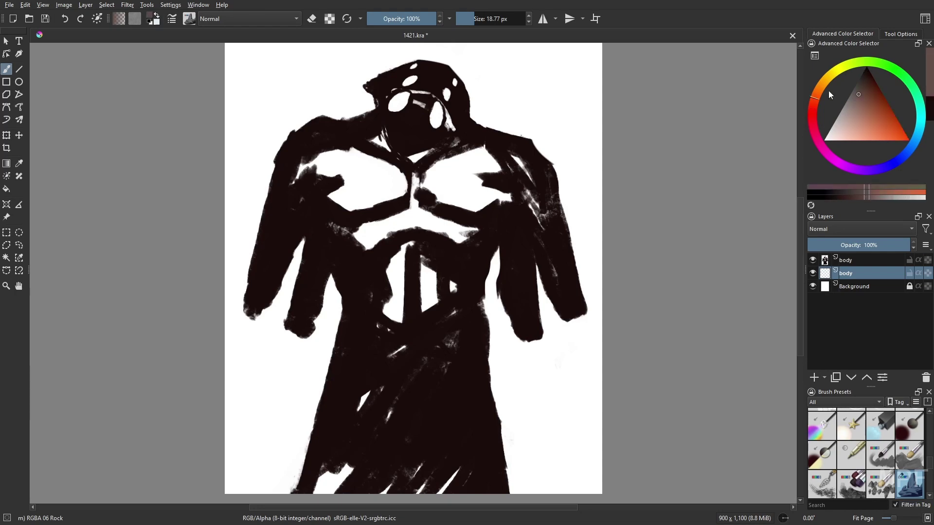
{"action": "key", "text": "/"}
{"action": "mouse_move", "coordinate": [396, 103]}
{"action": "left_mouse_down"}
{"action": "mouse_move", "coordinate": [414, 73]}
{"action": "mouse_move", "coordinate": [449, 94]}
{"action": "mouse_move", "coordinate": [329, 229]}
{"action": "mouse_move", "coordinate": [466, 482]}
{"action": "mouse_move", "coordinate": [417, 240]}
{"action": "mouse_move", "coordinate": [486, 170]}
{"action": "mouse_move", "coordinate": [510, 160]}
{"action": "left_mouse_up"}
{"action": "key", "text": "Page_Up"}
{"action": "key", "text": "ctrl+e"}
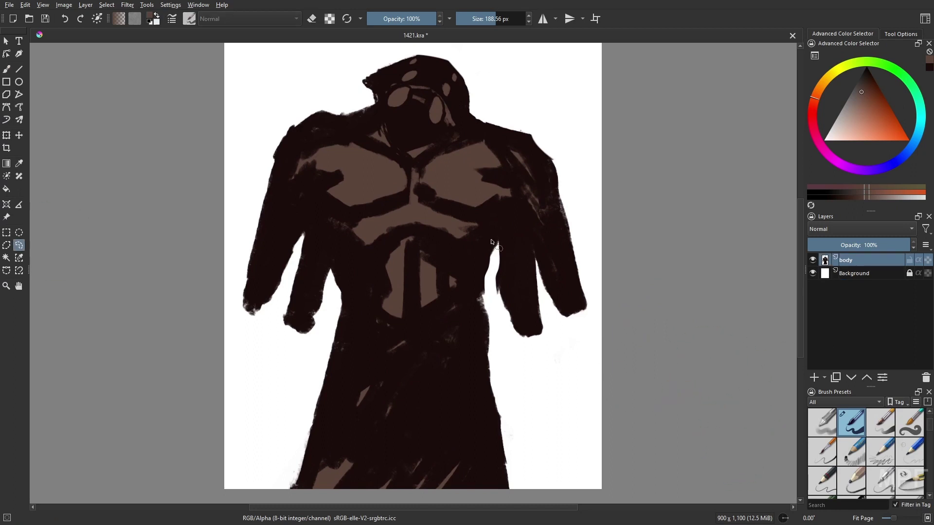
Select the right arms freehand and transform them slightly inward toward the torso
{"action": "mouse_move", "coordinate": [504, 87]}
{"action": "left_mouse_down"}
{"action": "mouse_move", "coordinate": [519, 371]}
{"action": "mouse_move", "coordinate": [563, 327]}
{"action": "left_mouse_up"}
{"action": "key", "text": "ctrl+t"}
{"action": "left_click_drag", "start_coordinate": [550, 239], "coordinate": [543, 234]}
{"action": "key", "text": "Return"}
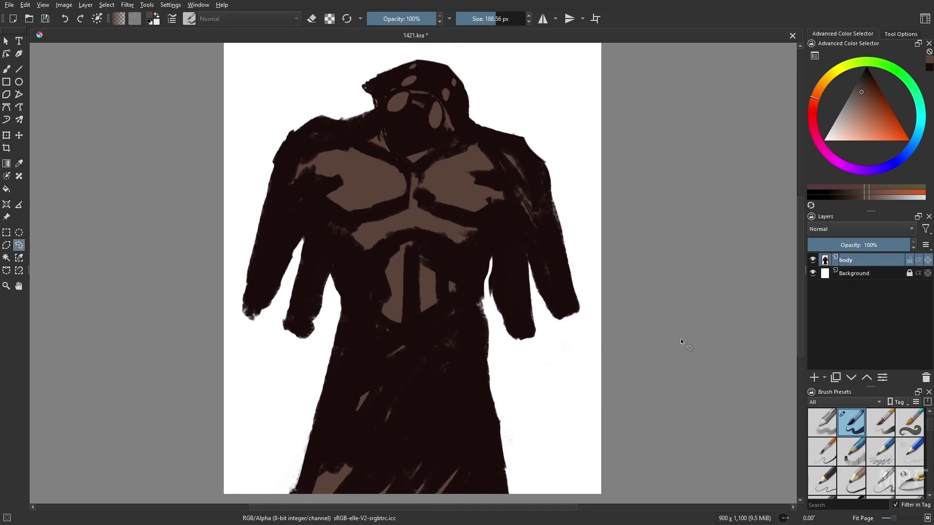
With the Gamer Knife Maybe brush and the body layer's alpha locked, paint brown muscle forms on the right shoulder, arms and chest
{"action": "scroll", "coordinate": [636, 345], "scroll_direction": "up", "scroll_amount": 1}
{"action": "right_click", "coordinate": [635, 345]}
{"action": "left_click", "coordinate": [635, 272]}
{"action": "left_click_drag", "start_coordinate": [477, 168], "coordinate": [535, 194]}
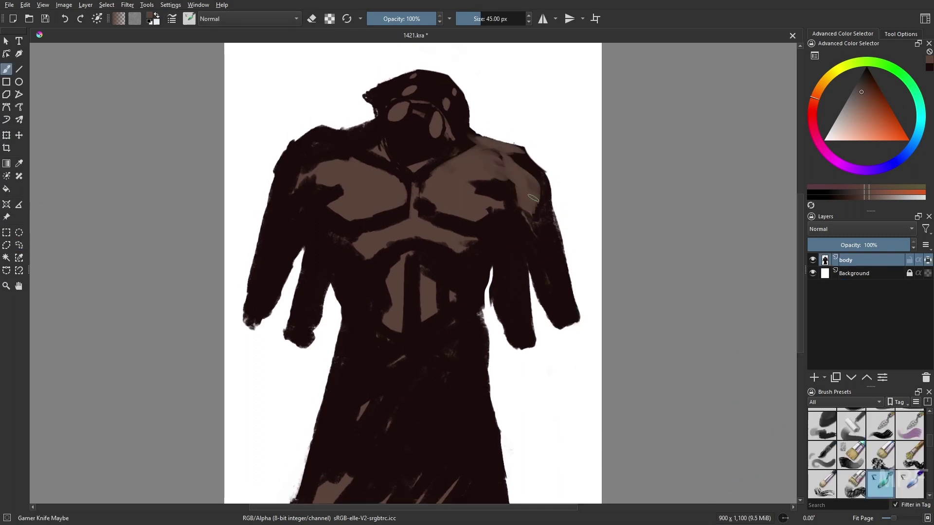
{"action": "left_click_drag", "start_coordinate": [530, 155], "coordinate": [564, 185]}
{"action": "left_click_drag", "start_coordinate": [540, 219], "coordinate": [560, 306]}
{"action": "mouse_move", "coordinate": [497, 243]}
{"action": "left_mouse_down"}
{"action": "mouse_move", "coordinate": [515, 330]}
{"action": "mouse_move", "coordinate": [487, 179]}
{"action": "left_mouse_up"}
{"action": "left_click_drag", "start_coordinate": [404, 190], "coordinate": [273, 145]}
Paint brown muscle planes on the opposite shoulder and arms at 59% opacity with a 77.63 px brush
{"action": "key", "text": "m"}
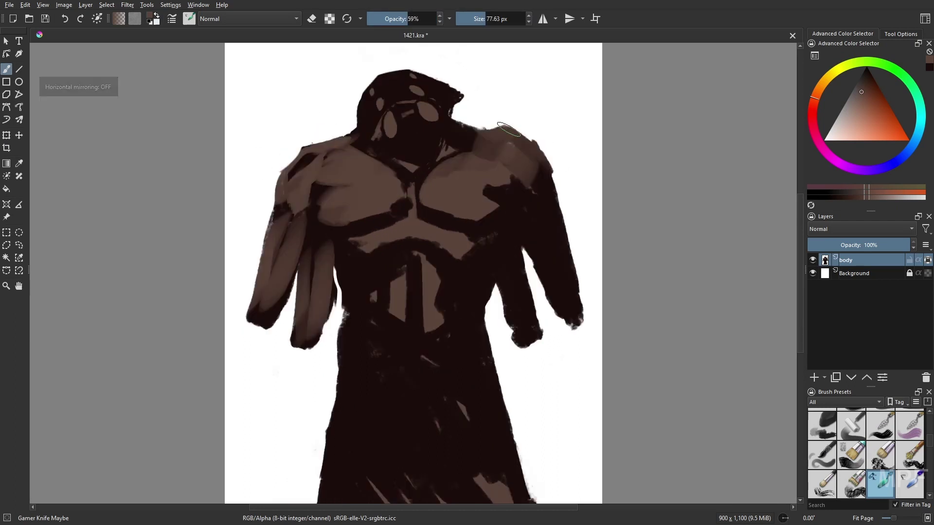
{"action": "left_click_drag", "start_coordinate": [506, 129], "coordinate": [459, 146]}
{"action": "left_click_drag", "start_coordinate": [550, 170], "coordinate": [569, 263]}
{"action": "left_click_drag", "start_coordinate": [545, 190], "coordinate": [579, 311]}
{"action": "left_click_drag", "start_coordinate": [535, 209], "coordinate": [506, 330]}
Shade the lower pectorals and side ribs with soft brown strokes
{"action": "left_click_drag", "start_coordinate": [423, 199], "coordinate": [474, 224]}
{"action": "mouse_move", "coordinate": [399, 218]}
{"action": "left_mouse_down"}
{"action": "mouse_move", "coordinate": [360, 241]}
{"action": "mouse_move", "coordinate": [340, 273]}
{"action": "left_mouse_up"}
{"action": "left_click_drag", "start_coordinate": [453, 246], "coordinate": [482, 260]}
Model the central abdominal muscles and the obliques down to the waist with brown strokes
{"action": "key", "text": "m"}
{"action": "mouse_move", "coordinate": [375, 238]}
{"action": "left_mouse_down"}
{"action": "mouse_move", "coordinate": [341, 268]}
{"action": "mouse_move", "coordinate": [418, 253]}
{"action": "mouse_move", "coordinate": [438, 282]}
{"action": "left_mouse_up"}
{"action": "left_click_drag", "start_coordinate": [429, 241], "coordinate": [404, 312]}
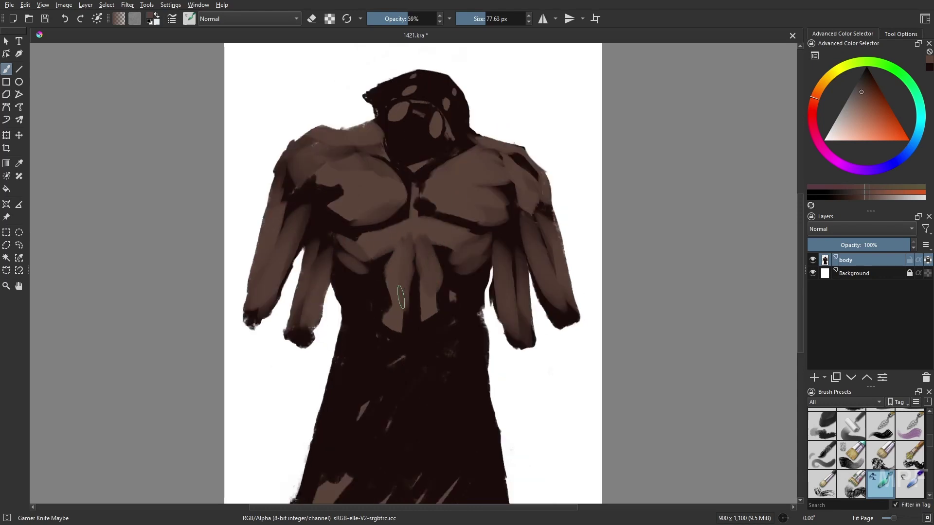
{"action": "mouse_move", "coordinate": [418, 275]}
{"action": "left_mouse_down"}
{"action": "mouse_move", "coordinate": [418, 316]}
{"action": "mouse_move", "coordinate": [402, 341]}
{"action": "mouse_move", "coordinate": [351, 294]}
{"action": "mouse_move", "coordinate": [372, 330]}
{"action": "left_mouse_up"}
{"action": "left_click_drag", "start_coordinate": [454, 279], "coordinate": [445, 343]}
{"action": "left_click_drag", "start_coordinate": [433, 312], "coordinate": [423, 331]}
{"action": "left_click_drag", "start_coordinate": [472, 277], "coordinate": [463, 321]}
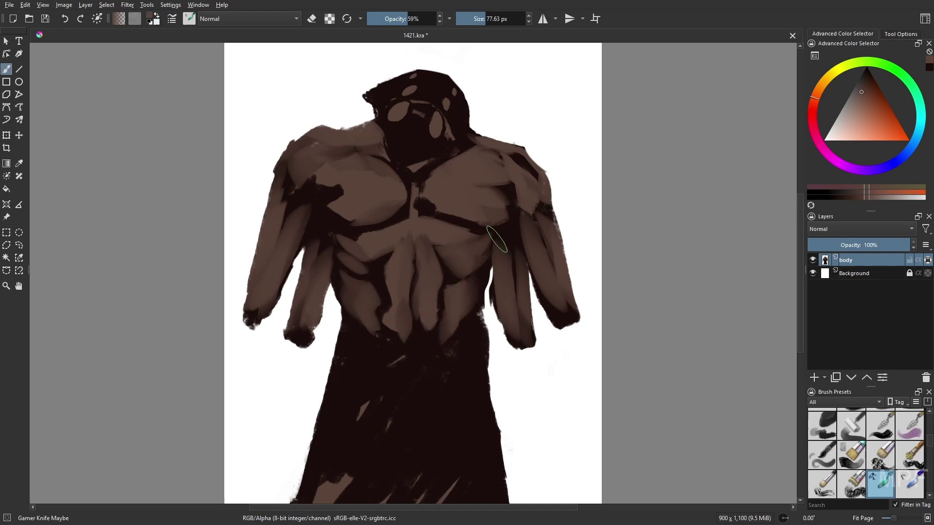
Reduce the brush to 30 px and refine the shading of the lower abdomen, ribs and chest
{"action": "key", "text": "1"}
{"action": "key", "text": "bracketleft"}
{"action": "key", "text": "bracketleft"}
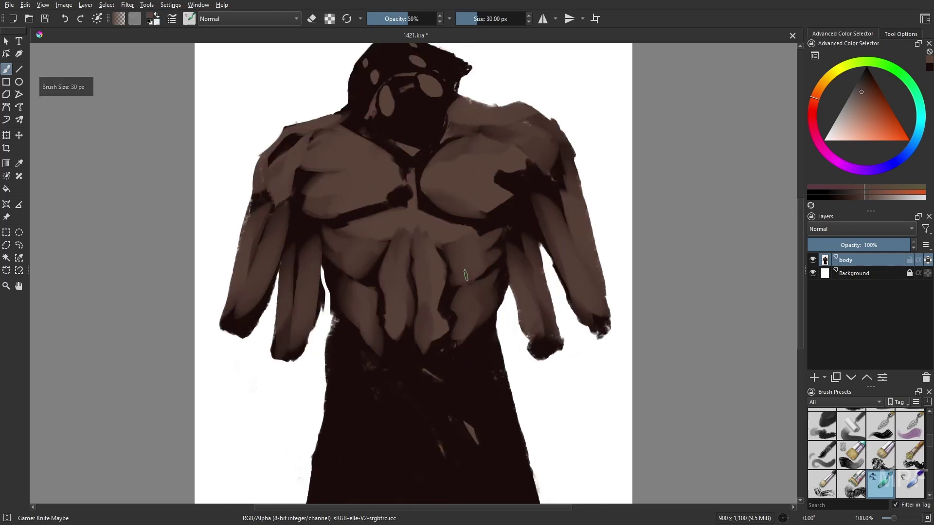
{"action": "mouse_move", "coordinate": [442, 318]}
{"action": "left_mouse_down"}
{"action": "mouse_move", "coordinate": [392, 340]}
{"action": "mouse_move", "coordinate": [437, 360]}
{"action": "mouse_move", "coordinate": [430, 362]}
{"action": "left_mouse_up"}
{"action": "scroll", "coordinate": [418, 292], "scroll_direction": "up", "scroll_amount": 2}
{"action": "mouse_move", "coordinate": [341, 256]}
{"action": "left_mouse_down"}
{"action": "mouse_move", "coordinate": [499, 263]}
{"action": "mouse_move", "coordinate": [525, 214]}
{"action": "mouse_move", "coordinate": [540, 214]}
{"action": "left_mouse_up"}
{"action": "left_click_drag", "start_coordinate": [396, 207], "coordinate": [410, 205]}
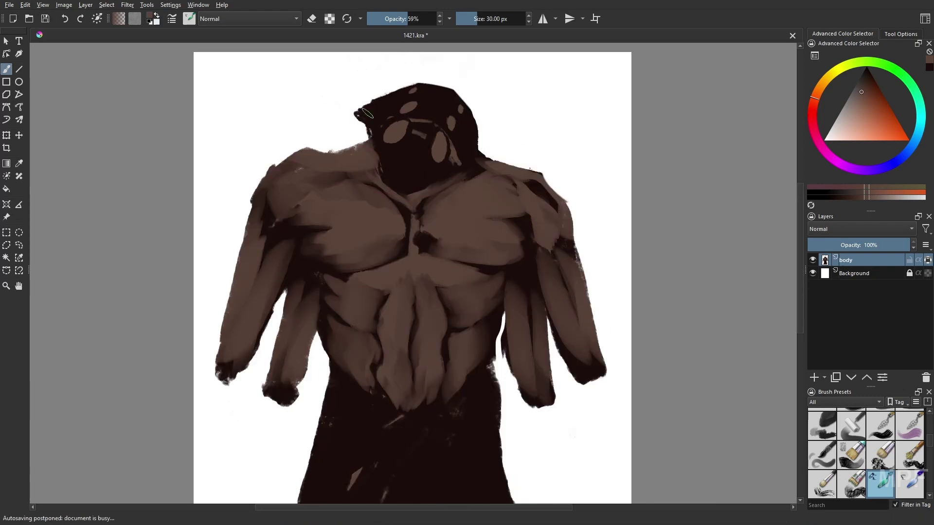
Paint muted brown planes across the top of the head and the mask around the eyes
{"action": "mouse_move", "coordinate": [370, 111]}
{"action": "left_mouse_down"}
{"action": "mouse_move", "coordinate": [431, 92]}
{"action": "mouse_move", "coordinate": [452, 107]}
{"action": "left_mouse_up"}
{"action": "left_click_drag", "start_coordinate": [409, 140], "coordinate": [394, 155]}
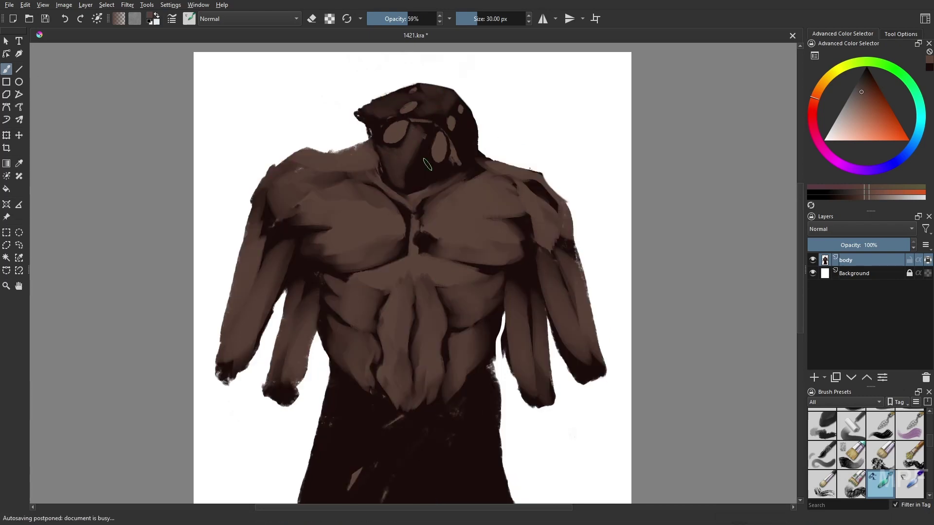
{"action": "scroll", "coordinate": [411, 237], "scroll_direction": "down", "scroll_amount": 1}
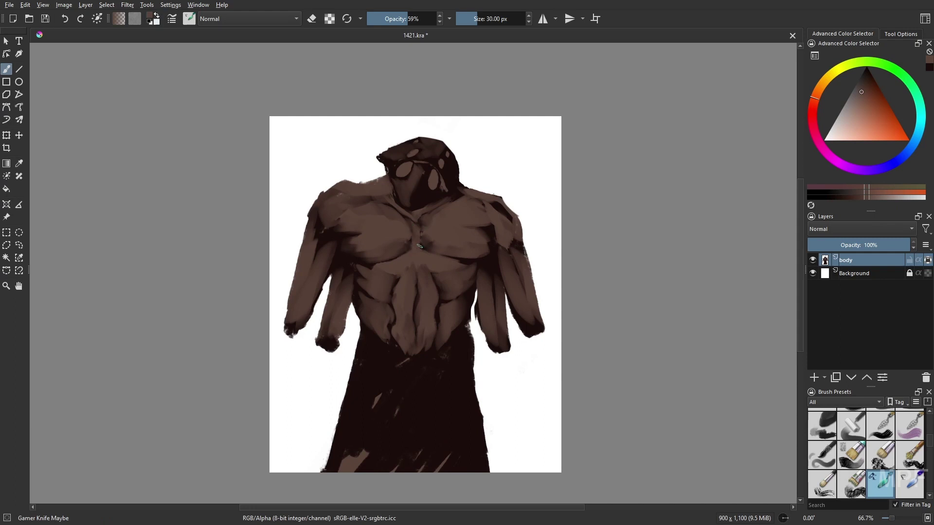
{"action": "scroll", "coordinate": [498, 212], "scroll_direction": "down", "scroll_amount": 1}
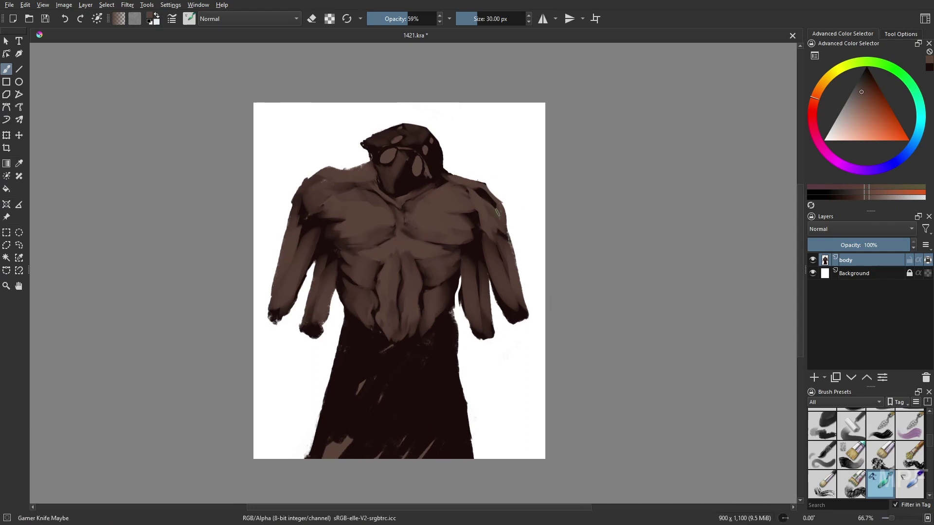
{"action": "scroll", "coordinate": [438, 161], "scroll_direction": "left", "scroll_amount": 1}
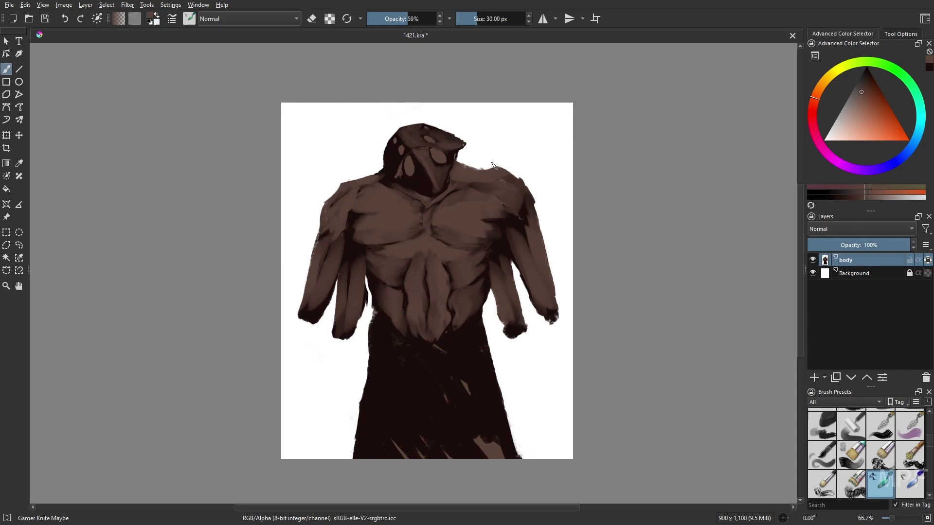
Block in brown fabric folds over the dark robe with a 93.92 px brush
{"action": "key", "text": "m"}
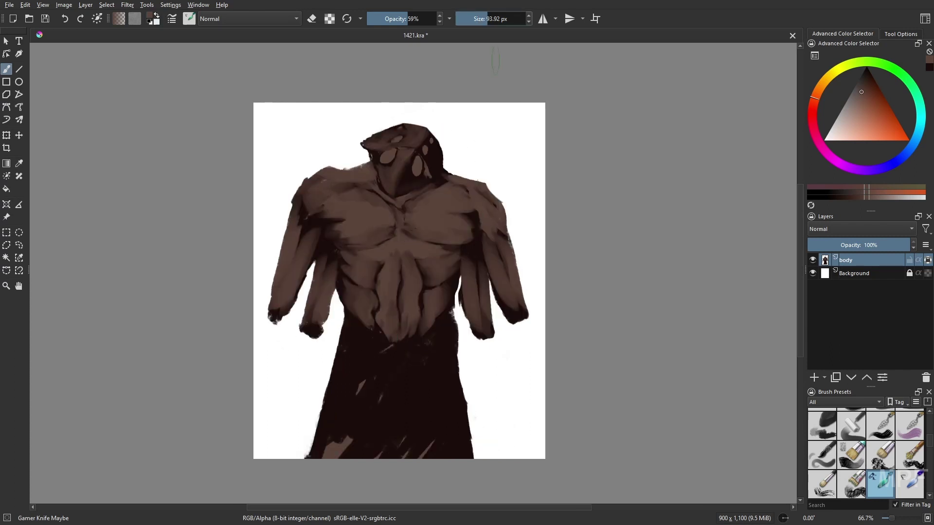
{"action": "left_click_drag", "start_coordinate": [391, 343], "coordinate": [357, 436]}
{"action": "mouse_move", "coordinate": [423, 341]}
{"action": "left_mouse_down"}
{"action": "mouse_move", "coordinate": [370, 455]}
{"action": "mouse_move", "coordinate": [377, 374]}
{"action": "mouse_move", "coordinate": [404, 335]}
{"action": "mouse_move", "coordinate": [448, 351]}
{"action": "mouse_move", "coordinate": [487, 330]}
{"action": "left_mouse_up"}
{"action": "key", "text": "m"}
{"action": "left_click_drag", "start_coordinate": [389, 351], "coordinate": [423, 450]}
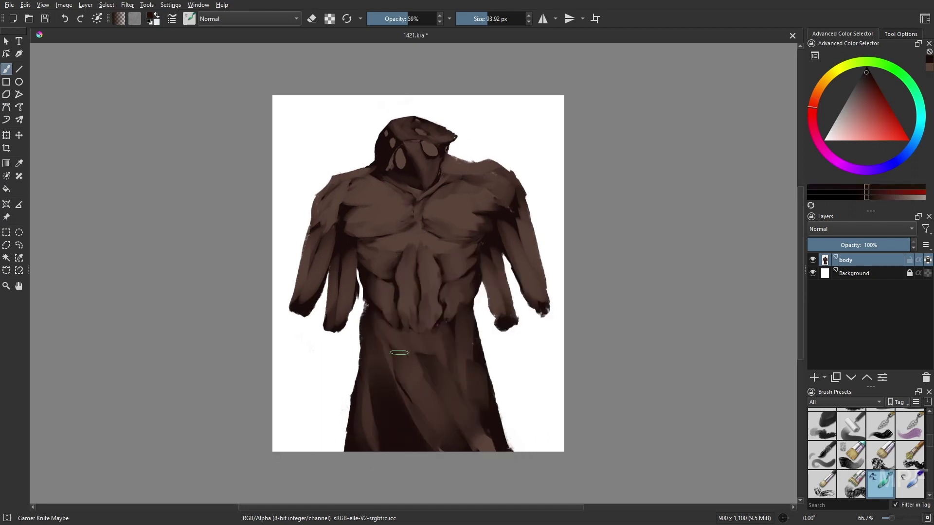
Darken the brown robe from the waist down to the hem with broad near-black strokes
{"action": "mouse_move", "coordinate": [438, 347]}
{"action": "left_mouse_down"}
{"action": "mouse_move", "coordinate": [467, 450]}
{"action": "mouse_move", "coordinate": [501, 447]}
{"action": "left_mouse_up"}
{"action": "key", "text": "m"}
{"action": "mouse_move", "coordinate": [441, 331]}
{"action": "left_mouse_down"}
{"action": "mouse_move", "coordinate": [397, 354]}
{"action": "mouse_move", "coordinate": [363, 340]}
{"action": "mouse_move", "coordinate": [447, 336]}
{"action": "left_mouse_up"}
{"action": "left_click_drag", "start_coordinate": [404, 360], "coordinate": [438, 350]}
Flare the robe's lower sides outwards with thin dark strands using the RGBA 06 Rock brush at 32 px
{"action": "right_click", "coordinate": [481, 367]}
{"action": "left_click", "coordinate": [484, 287]}
{"action": "left_click_drag", "start_coordinate": [357, 301], "coordinate": [311, 438]}
{"action": "mouse_move", "coordinate": [334, 371]}
{"action": "left_mouse_down"}
{"action": "mouse_move", "coordinate": [290, 450]}
{"action": "mouse_move", "coordinate": [275, 451]}
{"action": "mouse_move", "coordinate": [296, 452]}
{"action": "left_mouse_up"}
{"action": "key", "text": "bracketright"}
{"action": "left_click_drag", "start_coordinate": [479, 429], "coordinate": [497, 451]}
{"action": "left_click_drag", "start_coordinate": [476, 407], "coordinate": [519, 451]}
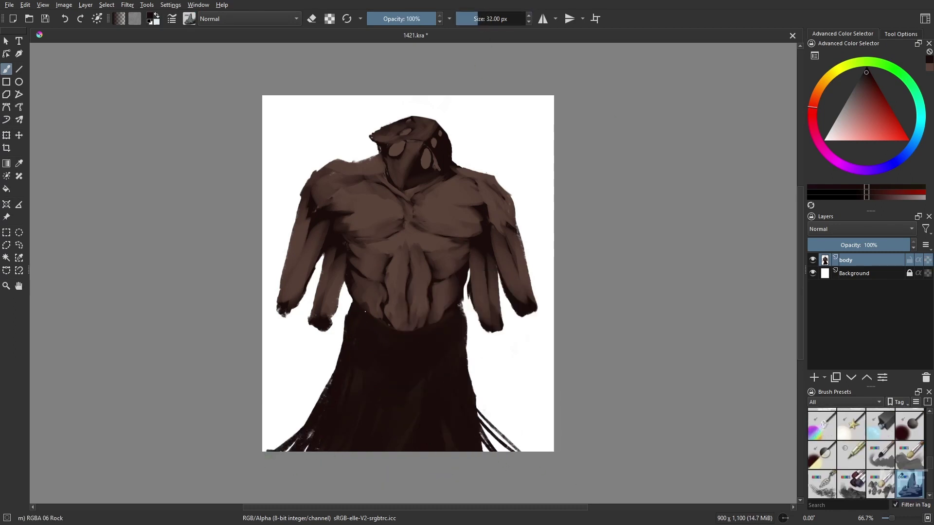
{"action": "left_click_drag", "start_coordinate": [466, 362], "coordinate": [489, 450]}
Darken the edges of the inner arm and erase the ends of all four arms into ragged points
{"action": "left_click_drag", "start_coordinate": [343, 323], "coordinate": [330, 273]}
{"action": "left_click_drag", "start_coordinate": [311, 319], "coordinate": [329, 253]}
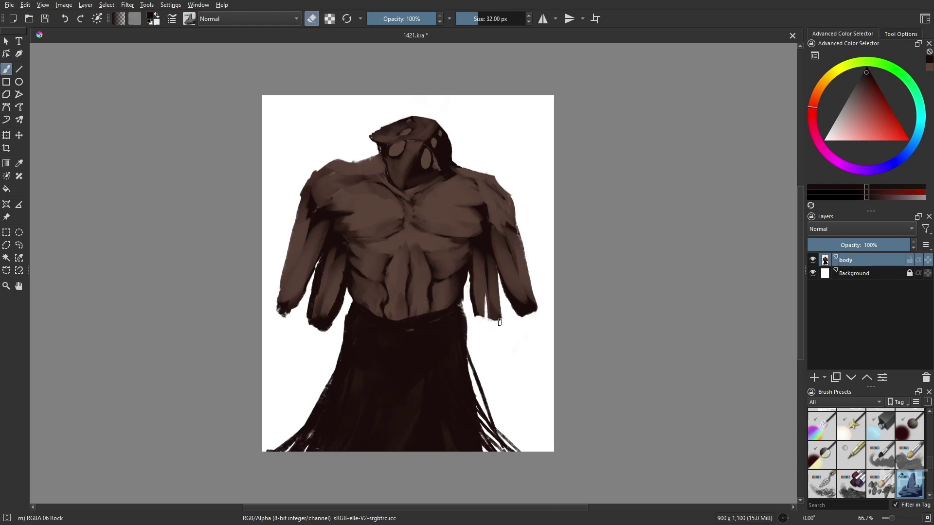
{"action": "mouse_move", "coordinate": [276, 316]}
{"action": "left_mouse_down"}
{"action": "mouse_move", "coordinate": [288, 281]}
{"action": "mouse_move", "coordinate": [297, 307]}
{"action": "left_mouse_up"}
{"action": "right_click", "coordinate": [543, 372]}
{"action": "left_click", "coordinate": [486, 333]}
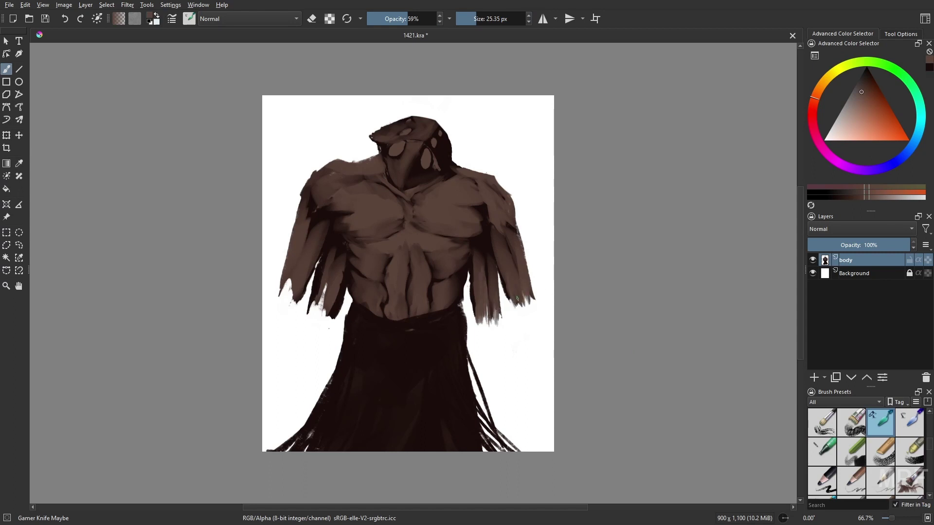
{"action": "key", "text": "m"}
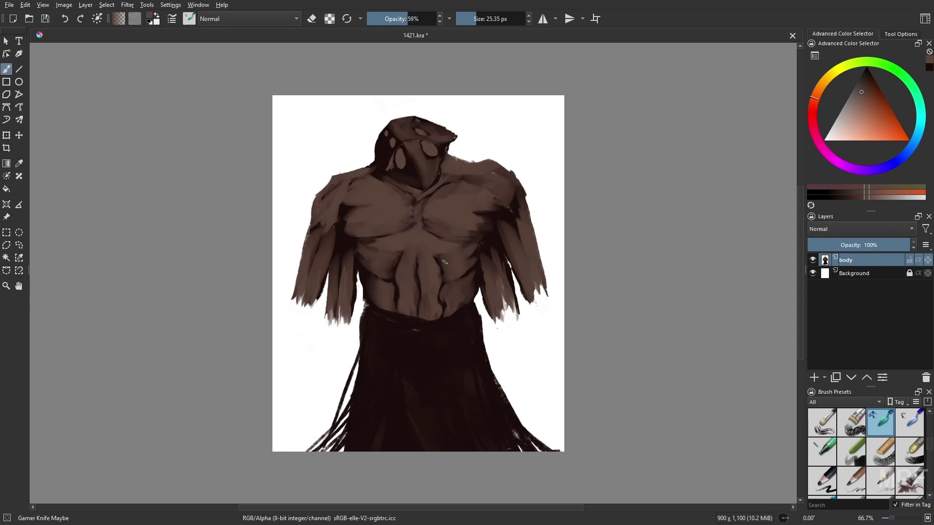
Paint wide dark strips sweeping from the robe to both canvas edges with the RGBA 02 Thickpaint brush at 53.86 px
{"action": "right_click", "coordinate": [456, 373]}
{"action": "left_click", "coordinate": [384, 311]}
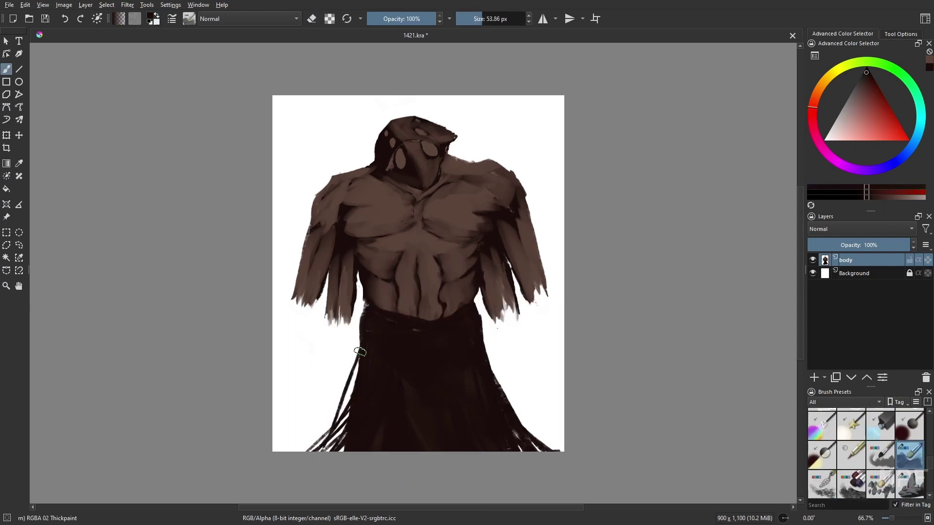
{"action": "mouse_move", "coordinate": [364, 326]}
{"action": "left_mouse_down"}
{"action": "mouse_move", "coordinate": [307, 449]}
{"action": "mouse_move", "coordinate": [273, 438]}
{"action": "mouse_move", "coordinate": [272, 408]}
{"action": "left_mouse_up"}
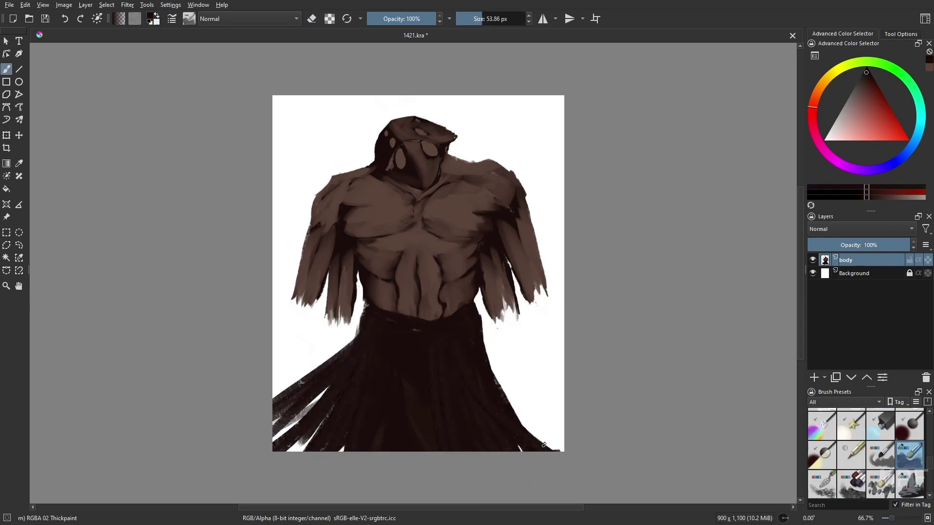
{"action": "left_click_drag", "start_coordinate": [489, 357], "coordinate": [564, 438]}
{"action": "left_click_drag", "start_coordinate": [483, 338], "coordinate": [564, 386]}
{"action": "left_click_drag", "start_coordinate": [512, 411], "coordinate": [564, 430]}
Reduce the brush to 26 px and paint thinner strands sweeping outwards from both sides of the waist
{"action": "key", "text": "bracketleft"}
{"action": "key", "text": "bracketleft"}
{"action": "key", "text": "bracketleft"}
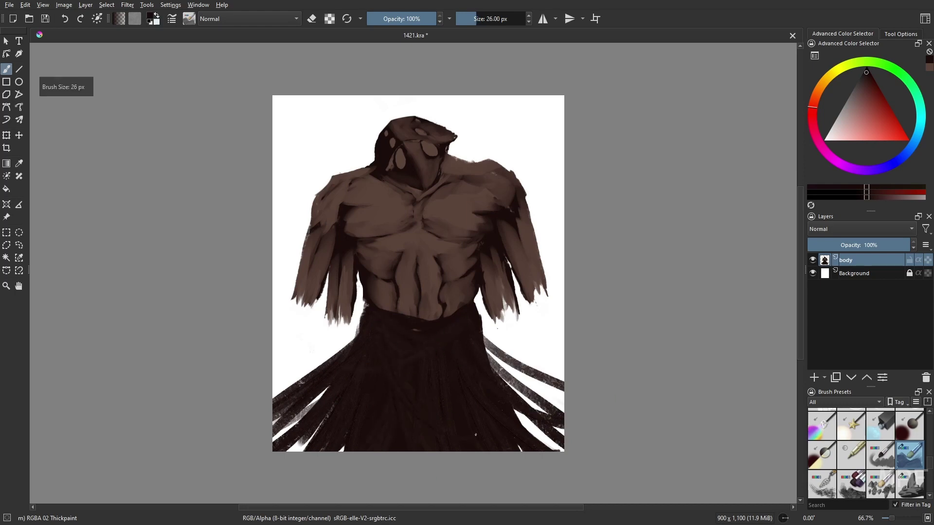
{"action": "left_click_drag", "start_coordinate": [362, 319], "coordinate": [273, 377]}
{"action": "left_click_drag", "start_coordinate": [483, 325], "coordinate": [563, 366]}
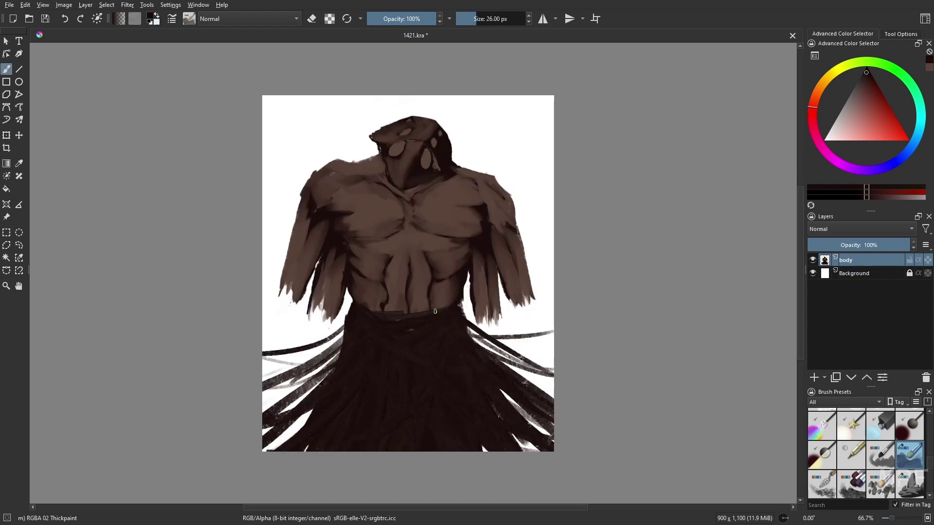
Straighten the robe's waistband and add curved folds across the upper robe with more trailing strands on both sides
{"action": "left_click_drag", "start_coordinate": [435, 311], "coordinate": [415, 312]}
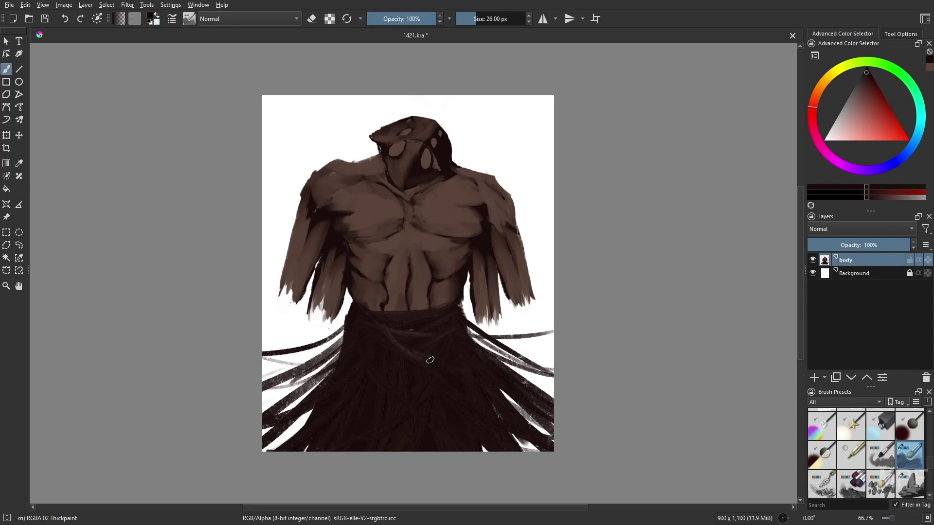
{"action": "left_click_drag", "start_coordinate": [470, 329], "coordinate": [575, 369]}
{"action": "left_click_drag", "start_coordinate": [343, 338], "coordinate": [262, 383]}
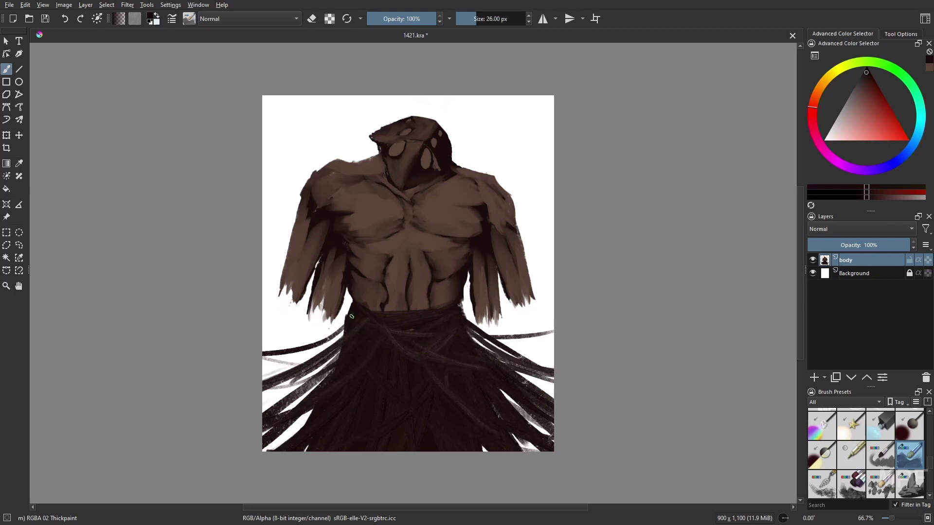
{"action": "left_click_drag", "start_coordinate": [359, 313], "coordinate": [265, 350]}
{"action": "left_click_drag", "start_coordinate": [463, 318], "coordinate": [554, 341]}
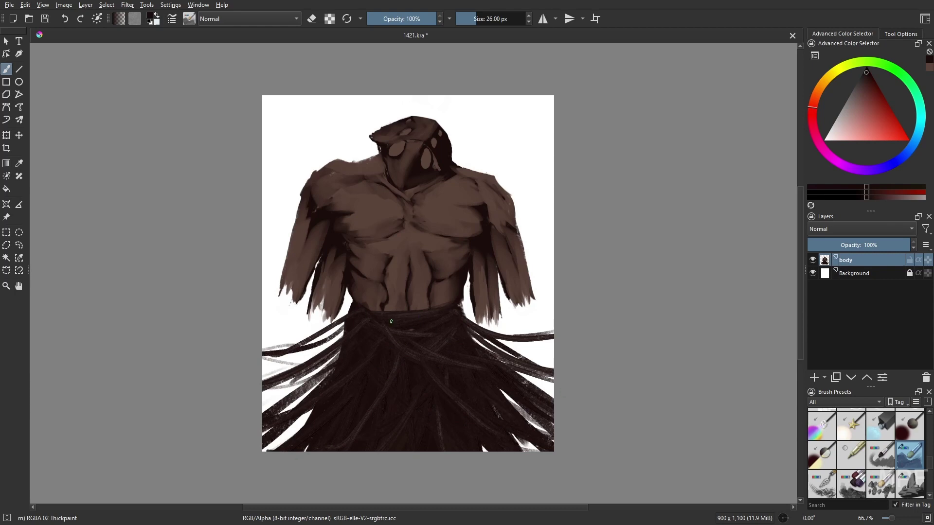
Blend the shoulder and neck shading with the Gamer Knife Maybe brush at 35% opacity and 48.09 px
{"action": "right_click", "coordinate": [528, 291]}
{"action": "left_click", "coordinate": [506, 306]}
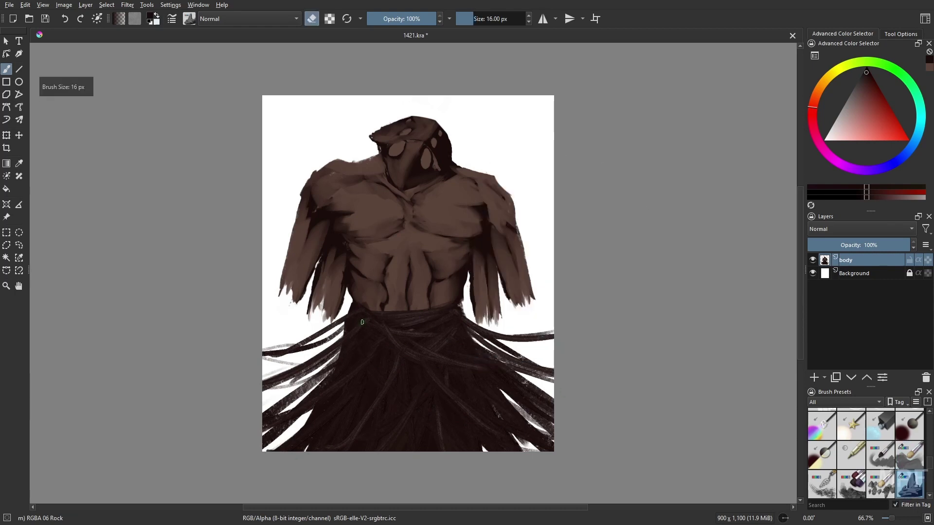
{"action": "right_click", "coordinate": [514, 332]}
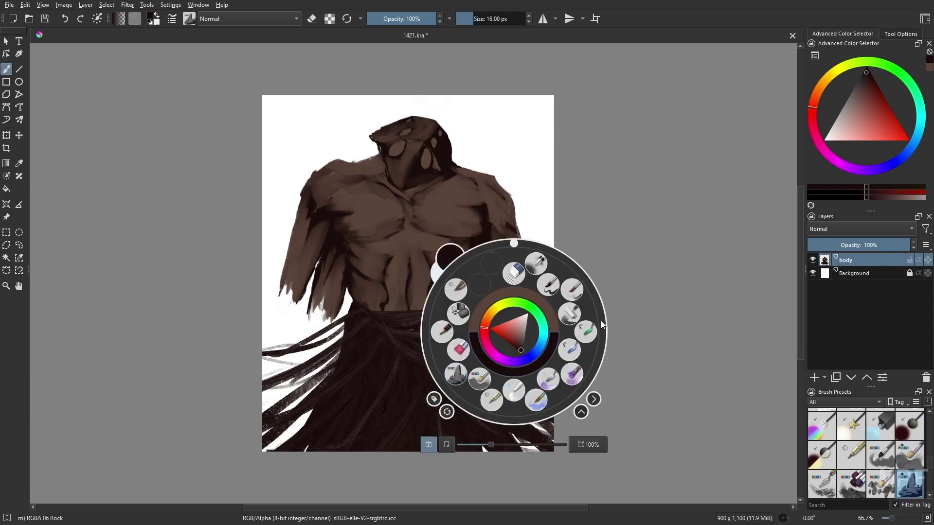
{"action": "left_click", "coordinate": [600, 320]}
{"action": "key", "text": "m"}
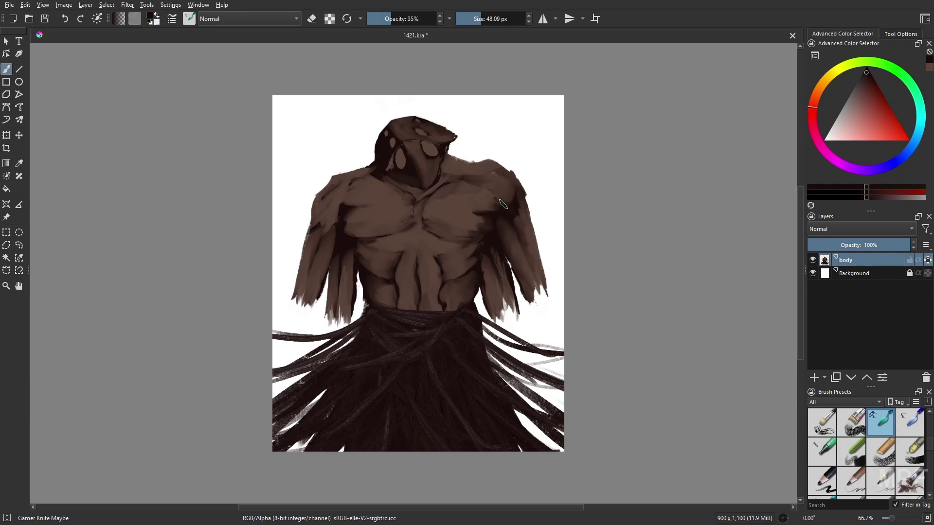
{"action": "right_click", "coordinate": [474, 168]}
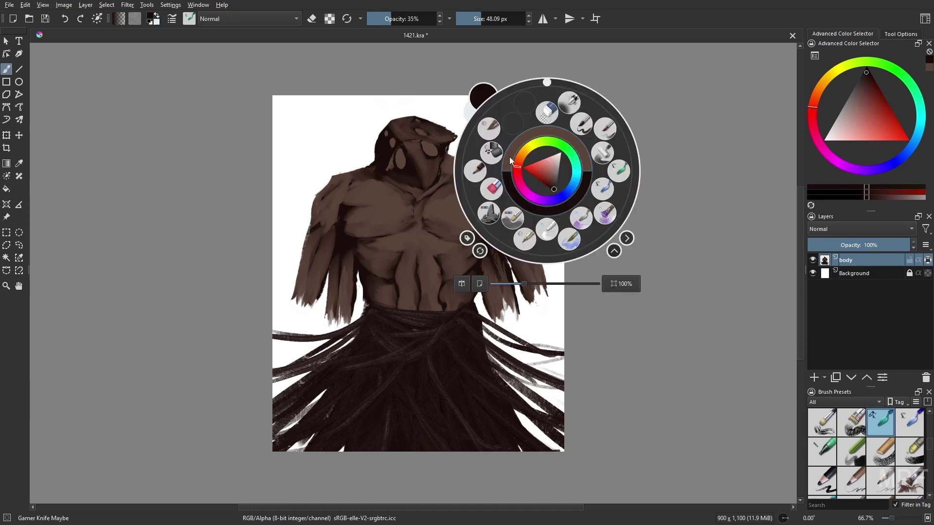
{"action": "left_click", "coordinate": [472, 165], "text": "ctrl"}
{"action": "right_click", "coordinate": [485, 165]}
{"action": "left_click", "coordinate": [487, 175]}
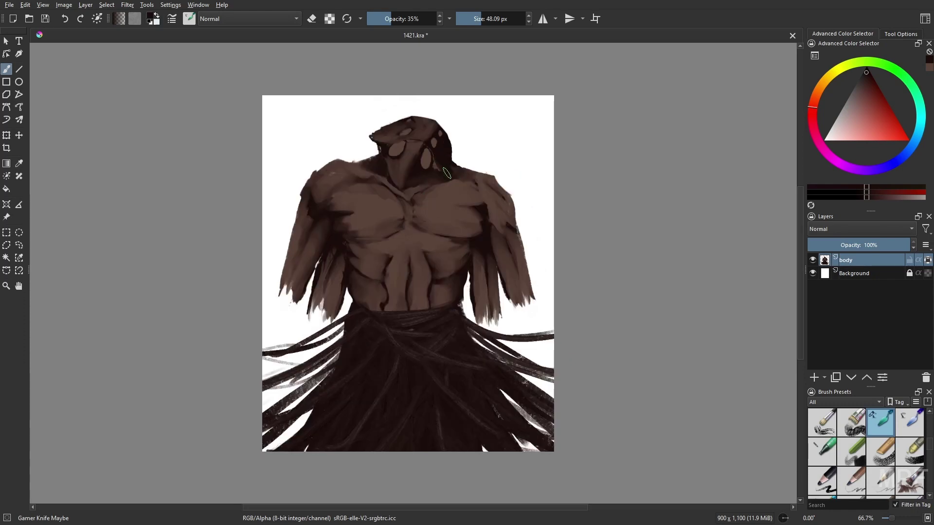
Clean up the outline around the top of the head with the RGBA 06 Rock brush erasing at 16 px
{"action": "right_click", "coordinate": [487, 135]}
{"action": "left_click", "coordinate": [459, 117]}
{"action": "key", "text": "1"}
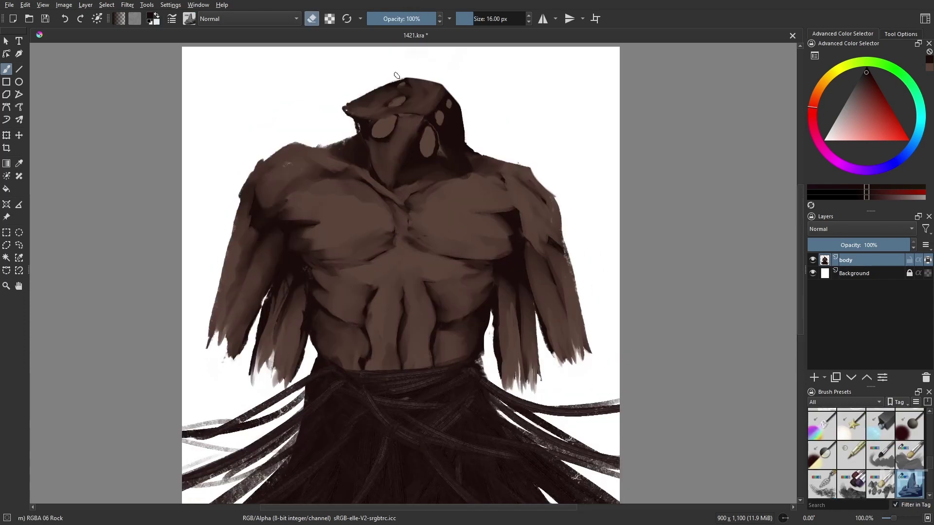
Refine the shoulder and upper arm shading with the Gamer Knife Maybe brush at 49% opacity and 18 px
{"action": "right_click", "coordinate": [489, 190]}
{"action": "left_click", "coordinate": [488, 166]}
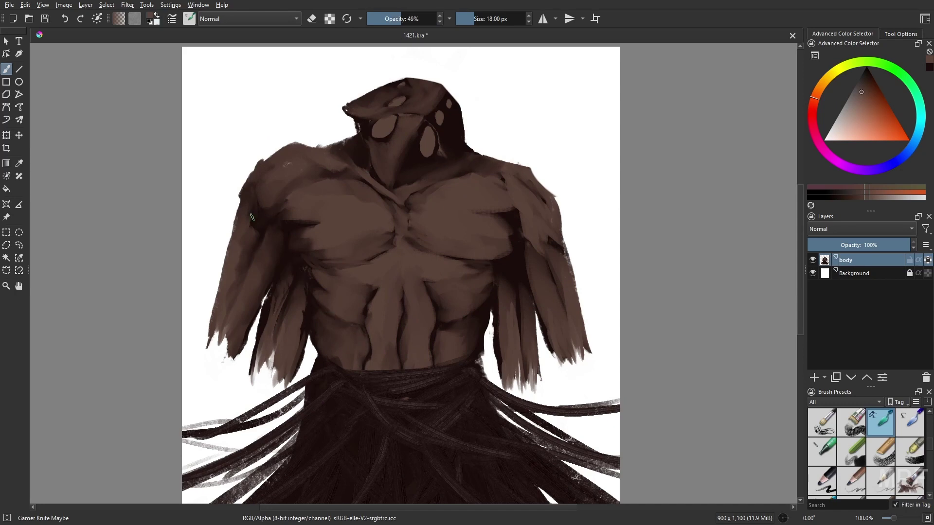
{"action": "key", "text": "d"}
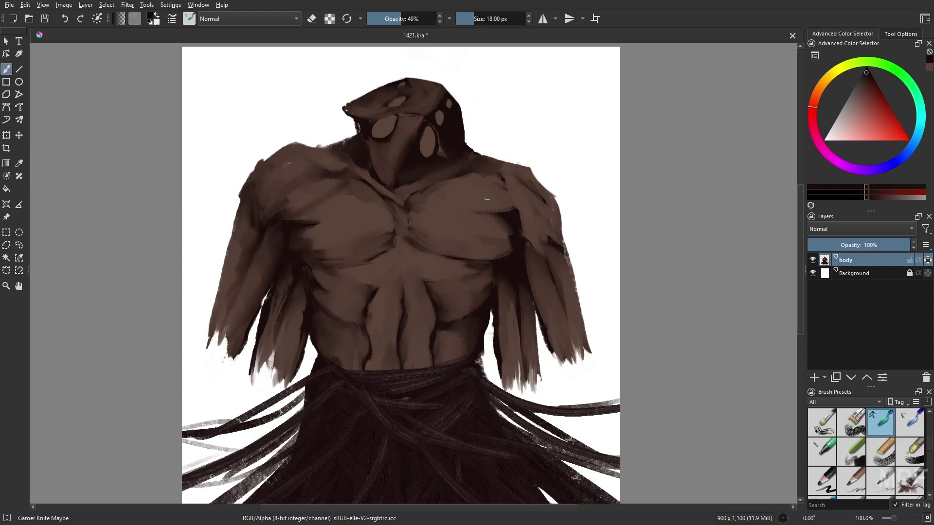
Enlarge the brush to 26 px and connect the chest to the shoulders and armpits with dark and brown muscle strokes
{"action": "key", "text": "bracketright"}
{"action": "key", "text": "bracketright"}
{"action": "key", "text": "m"}
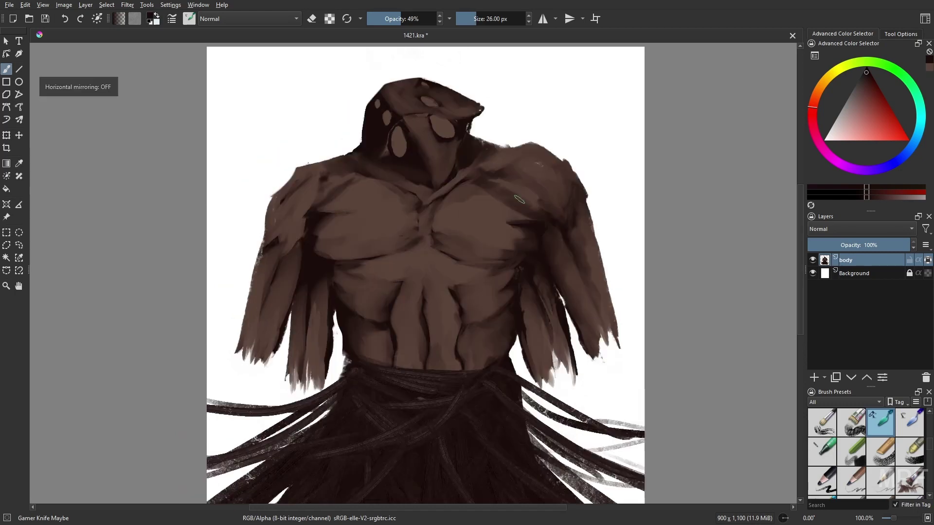
{"action": "left_click", "coordinate": [340, 196], "text": "ctrl"}
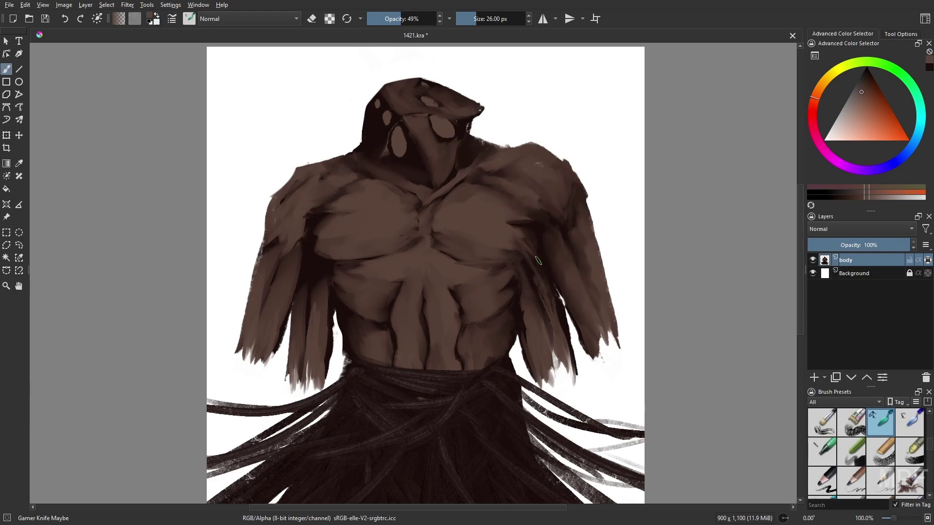
{"action": "key", "text": "m"}
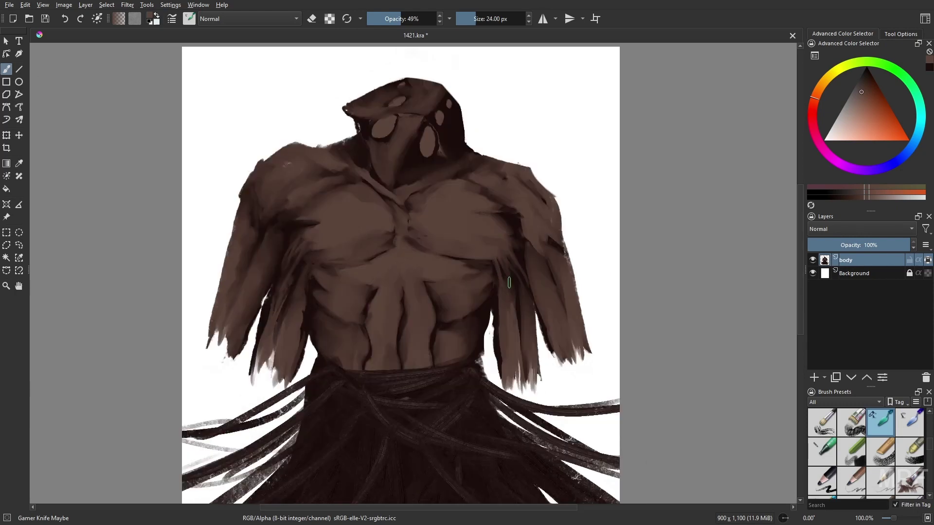
Soften the creases under the pectorals and along the sternum with low-opacity strokes, starting at 25% opacity and 35.51 px
{"action": "right_click", "coordinate": [454, 271]}
{"action": "left_click", "coordinate": [424, 262]}
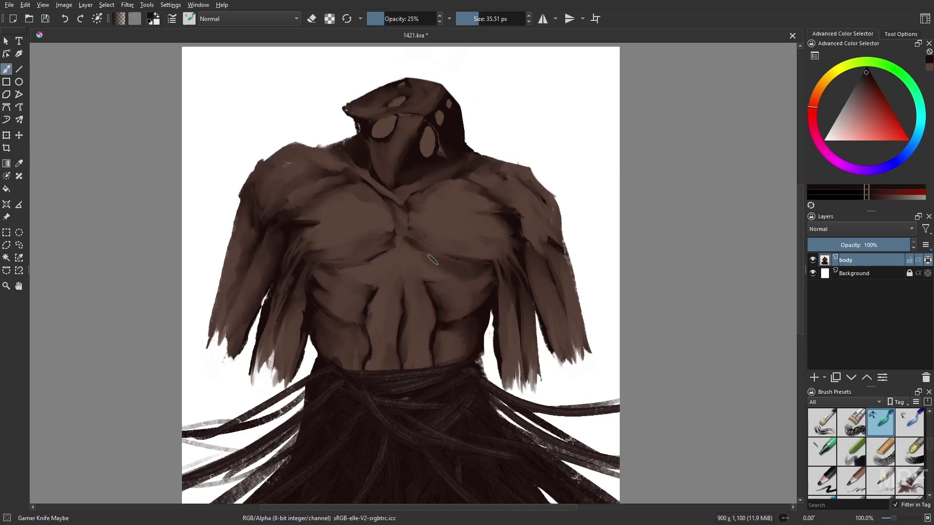
{"action": "left_click", "coordinate": [421, 250], "text": "ctrl"}
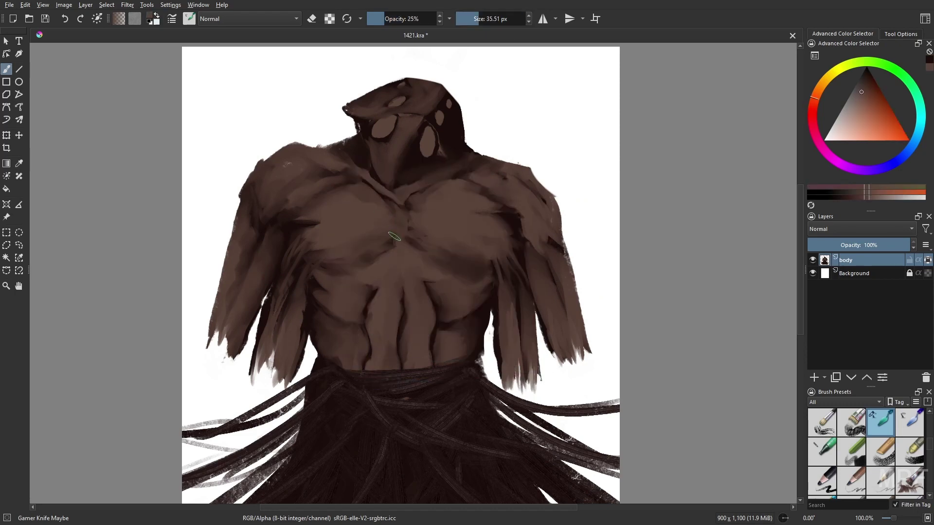
{"action": "key", "text": "slash"}
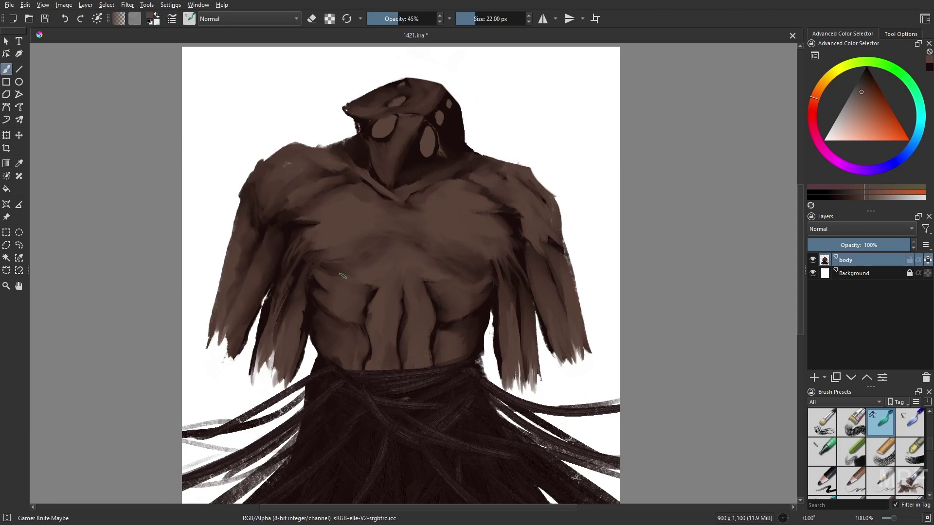
{"action": "left_click", "coordinate": [401, 194], "text": "ctrl"}
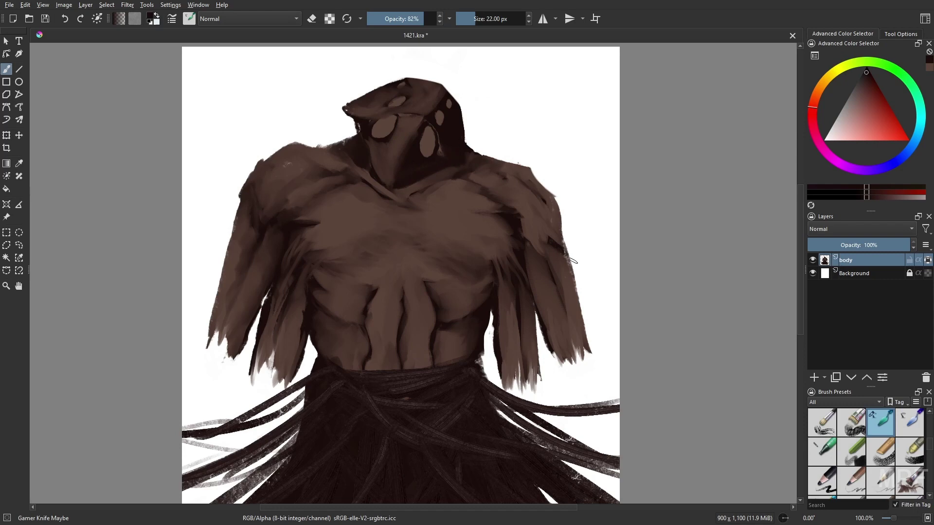
Paint brown ridges around the eyes on the dark side of the head with a 15 px brush at 82% opacity
{"action": "key", "text": "bracketleft"}
{"action": "left_click_drag", "start_coordinate": [427, 118], "coordinate": [447, 120]}
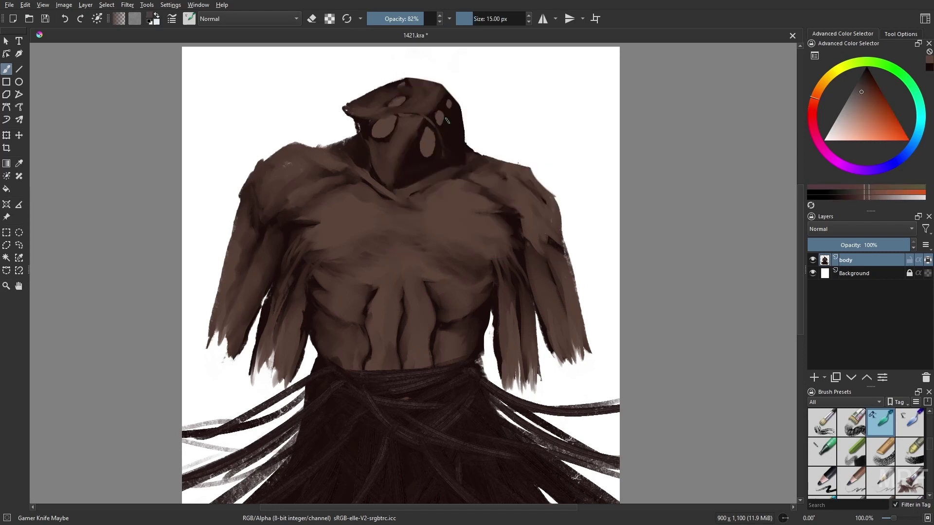
{"action": "key", "text": "m"}
{"action": "left_click", "coordinate": [437, 160], "text": "ctrl"}
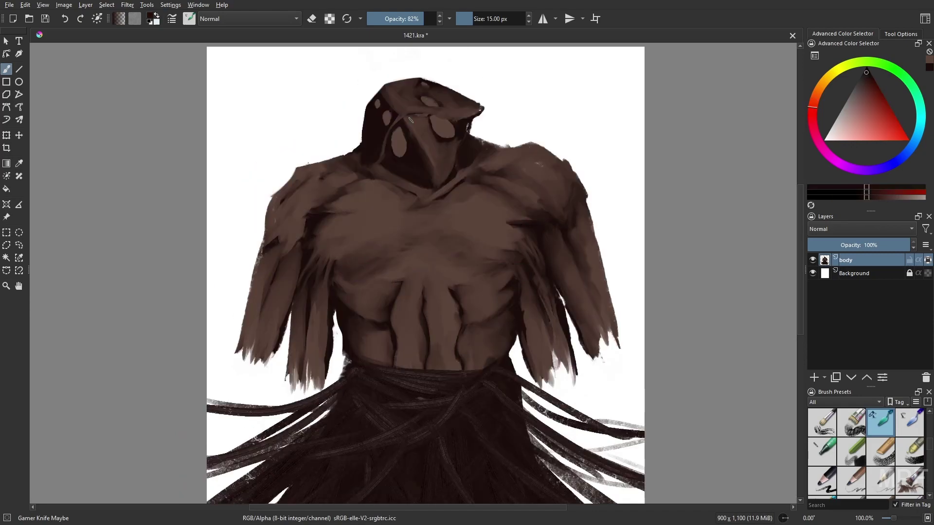
{"action": "key", "text": "slash"}
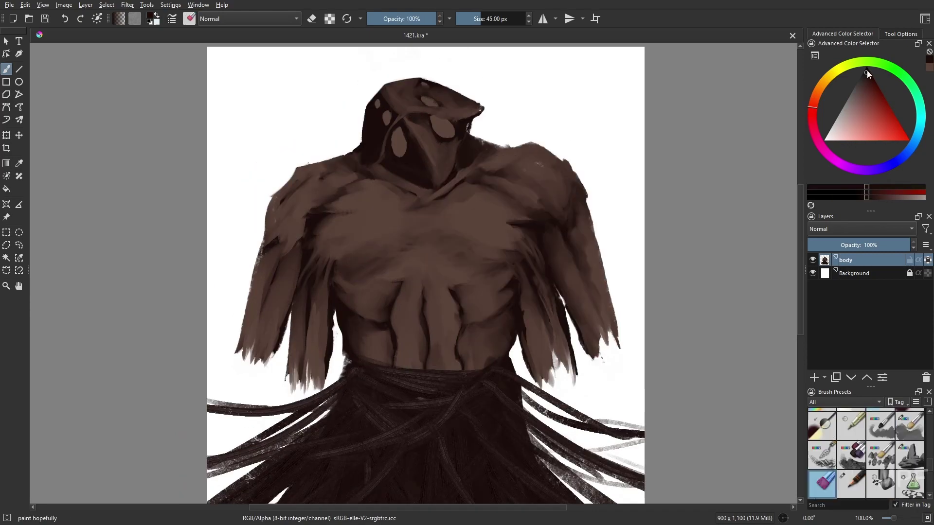
Paint out the eyes and cover the front of the head in flat brown, using a 133.04 px brush at 87% opacity
{"action": "left_click", "coordinate": [867, 69]}
{"action": "mouse_move", "coordinate": [398, 132]}
{"action": "left_mouse_down"}
{"action": "mouse_move", "coordinate": [395, 145]}
{"action": "mouse_move", "coordinate": [398, 131]}
{"action": "mouse_move", "coordinate": [403, 138]}
{"action": "mouse_move", "coordinate": [385, 115]}
{"action": "mouse_move", "coordinate": [400, 121]}
{"action": "mouse_move", "coordinate": [387, 129]}
{"action": "mouse_move", "coordinate": [406, 102]}
{"action": "mouse_move", "coordinate": [428, 121]}
{"action": "left_mouse_up"}
{"action": "key", "text": "bracketleft"}
{"action": "key", "text": "bracketleft"}
{"action": "key", "text": "m"}
{"action": "left_click", "coordinate": [402, 86]}
{"action": "right_click", "coordinate": [516, 311]}
{"action": "left_click", "coordinate": [538, 272]}
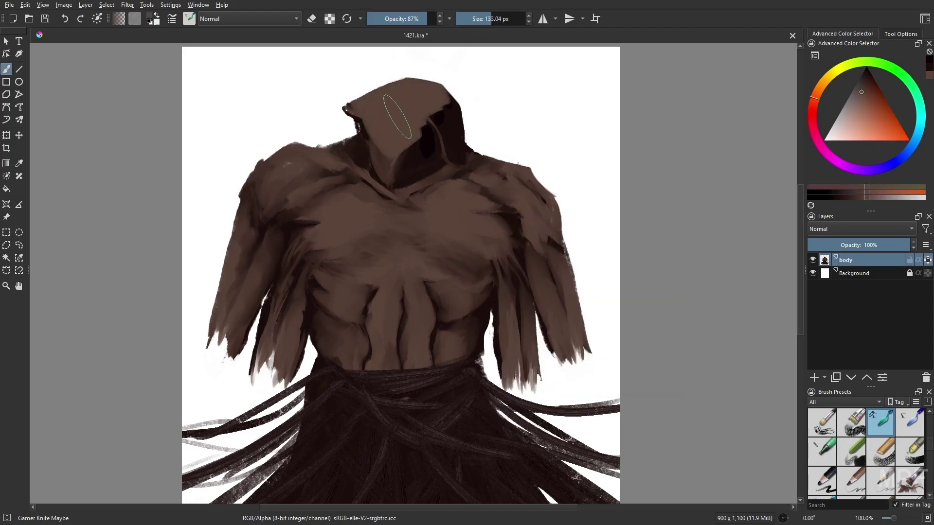
Block in the shadow side of the head in near-black with a 56.91 px brush
{"action": "key", "text": "m"}
{"action": "right_click", "coordinate": [430, 152]}
{"action": "left_click", "coordinate": [433, 140]}
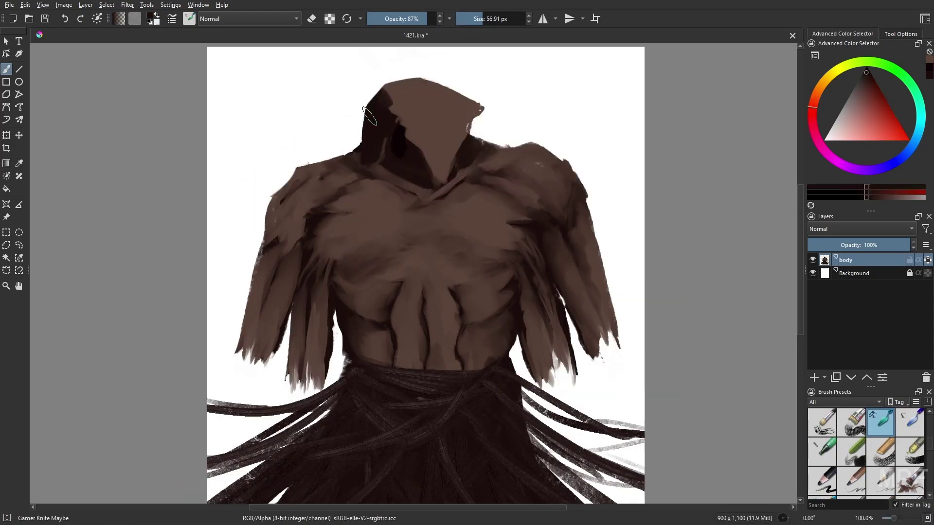
{"action": "left_click_drag", "start_coordinate": [389, 95], "coordinate": [404, 161]}
Lower the brush opacity to 29% and blend brown into the shadow edge of the head
{"action": "key", "text": "m"}
{"action": "key", "text": "i"}
{"action": "key", "text": "i"}
{"action": "key", "text": "i"}
{"action": "key", "text": "i"}
{"action": "key", "text": "i"}
{"action": "key", "text": "i"}
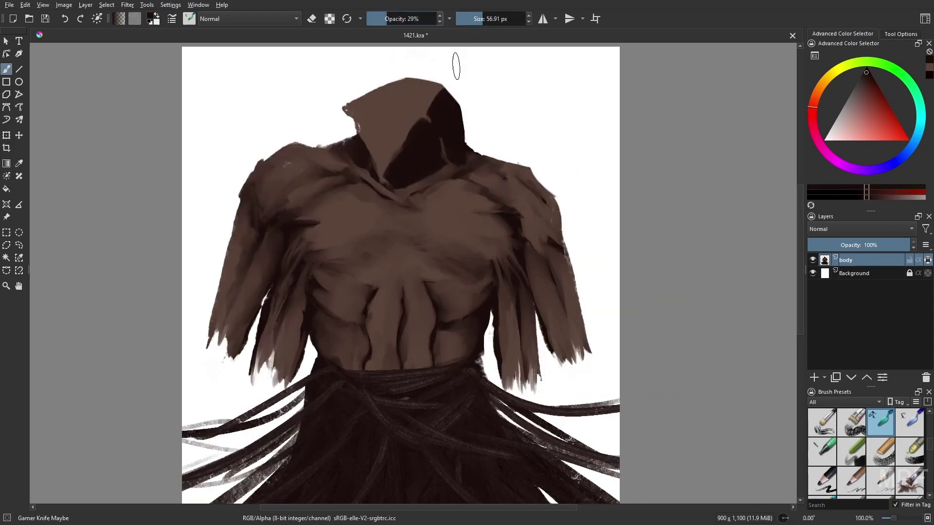
{"action": "right_click", "coordinate": [459, 145]}
{"action": "left_click", "coordinate": [460, 156]}
{"action": "key", "text": "minus"}
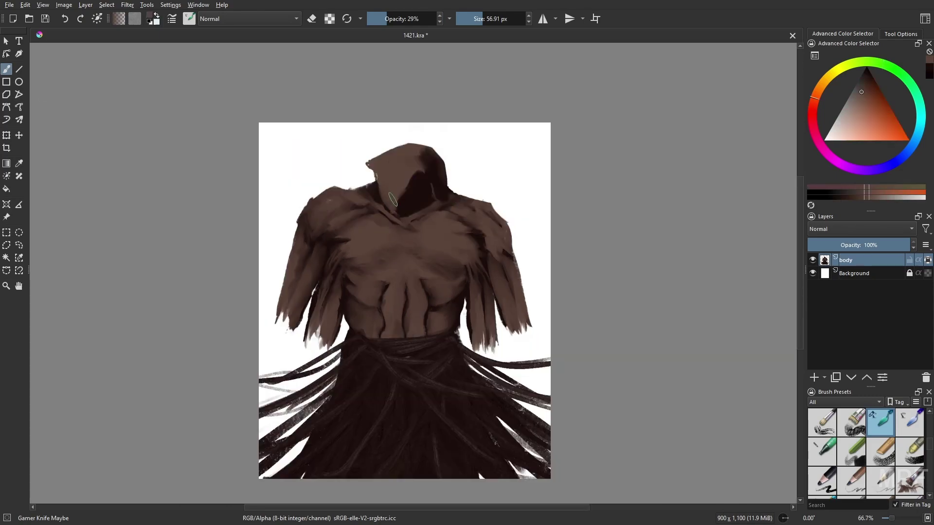
Shade a dark brow plane across the front of the head with a 25.35 px brush, raising its opacity to 54%
{"action": "key", "text": "d"}
{"action": "key", "text": "bracketleft"}
{"action": "key", "text": "bracketleft"}
{"action": "key", "text": "bracketleft"}
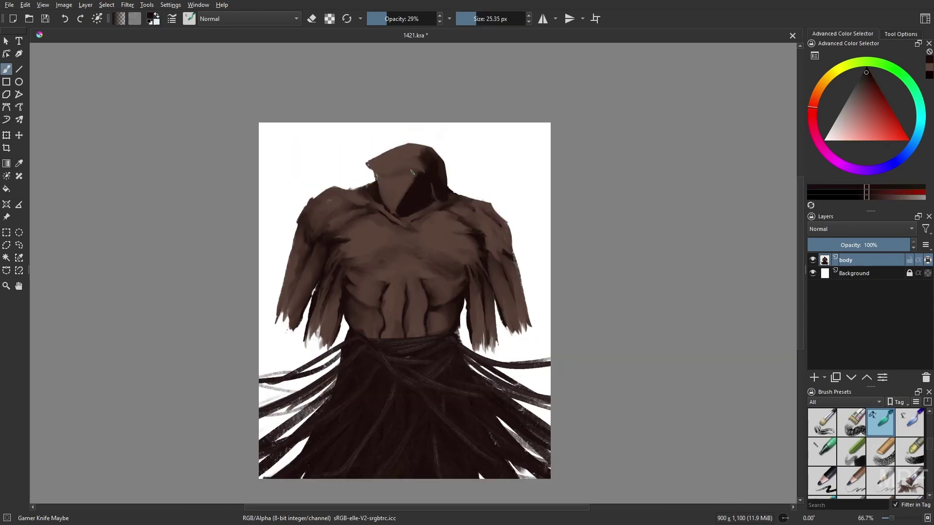
{"action": "key", "text": "m"}
{"action": "key", "text": "o"}
{"action": "key", "text": "o"}
{"action": "key", "text": "o"}
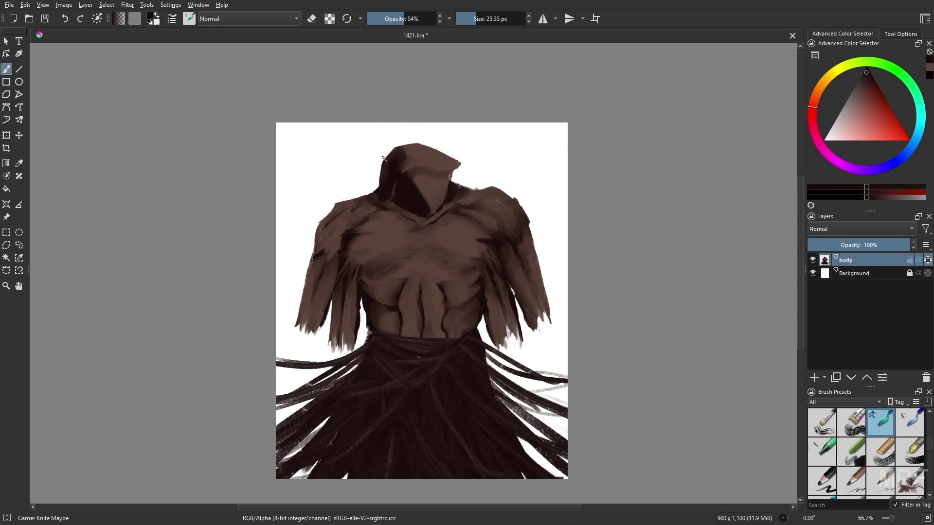
Darken the crown of the head with near-black at 54% opacity, enlarge the brush to 66.73 px and mirror the view
{"action": "mouse_move", "coordinate": [418, 146]}
{"action": "left_mouse_down"}
{"action": "mouse_move", "coordinate": [409, 167]}
{"action": "mouse_move", "coordinate": [439, 162]}
{"action": "left_mouse_up"}
{"action": "key", "text": "bracketright"}
{"action": "key", "text": "bracketright"}
{"action": "key", "text": "bracketright"}
{"action": "key", "text": "bracketright"}
{"action": "key", "text": "m"}
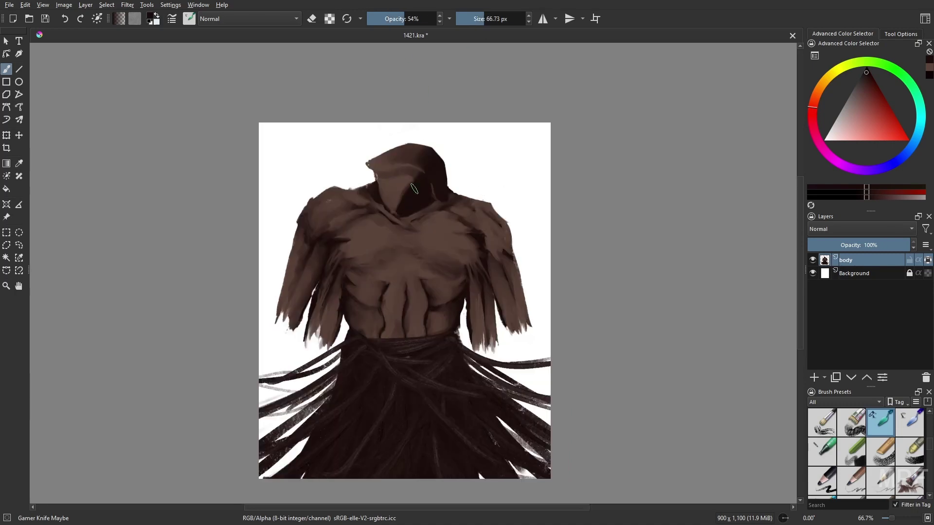
Soften the shading across the front of the head with a 44 px brush at 31% opacity
{"action": "key", "text": "1"}
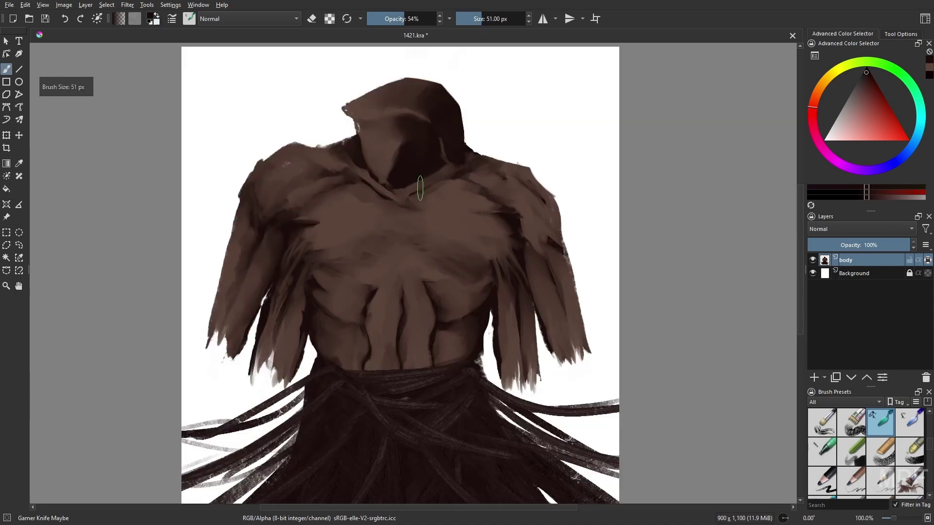
{"action": "key", "text": "i"}
{"action": "key", "text": "i"}
{"action": "key", "text": "i"}
{"action": "key", "text": "bracketleft"}
{"action": "key", "text": "bracketleft"}
{"action": "left_click_drag", "start_coordinate": [389, 124], "coordinate": [403, 164]}
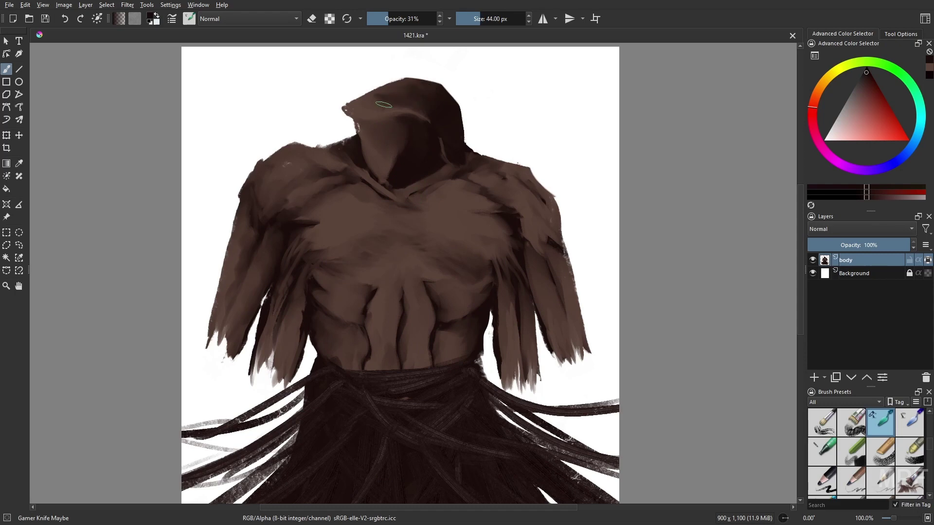
{"action": "scroll", "coordinate": [504, 79], "scroll_direction": "up", "scroll_amount": 2}
Paint a brown ridge from the brow down the shadow side of the head with a 15 px brush, raising the opacity to 71%
{"action": "right_click", "coordinate": [465, 190]}
{"action": "left_click", "coordinate": [460, 116]}
{"action": "key", "text": "bracketleft"}
{"action": "key", "text": "bracketleft"}
{"action": "key", "text": "bracketleft"}
{"action": "key", "text": "bracketleft"}
{"action": "key", "text": "bracketleft"}
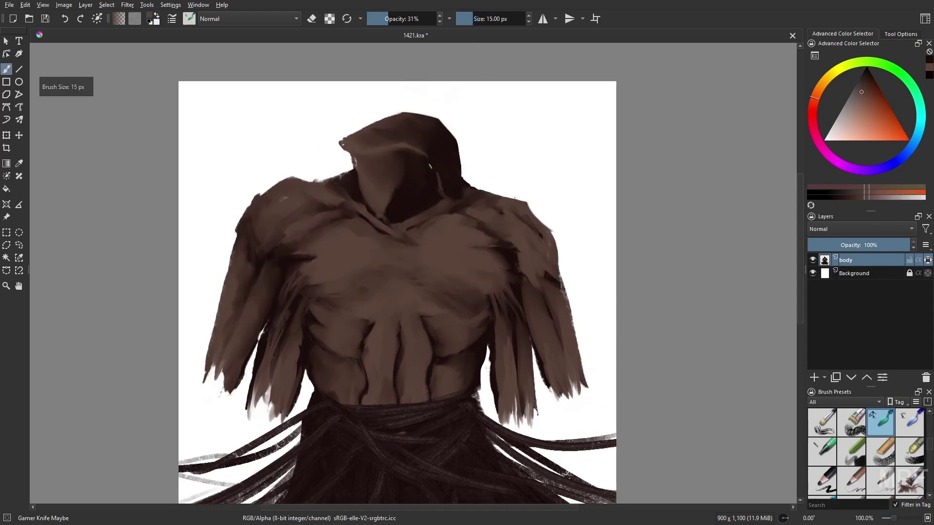
{"action": "key", "text": "o"}
{"action": "key", "text": "o"}
{"action": "key", "text": "o"}
{"action": "key", "text": "o"}
{"action": "left_click_drag", "start_coordinate": [393, 146], "coordinate": [441, 192]}
Paint black eye holes of varying sizes across the face and crown with the 11 px "paint hopefully" brush
{"action": "right_click", "coordinate": [402, 197]}
{"action": "left_click", "coordinate": [360, 236]}
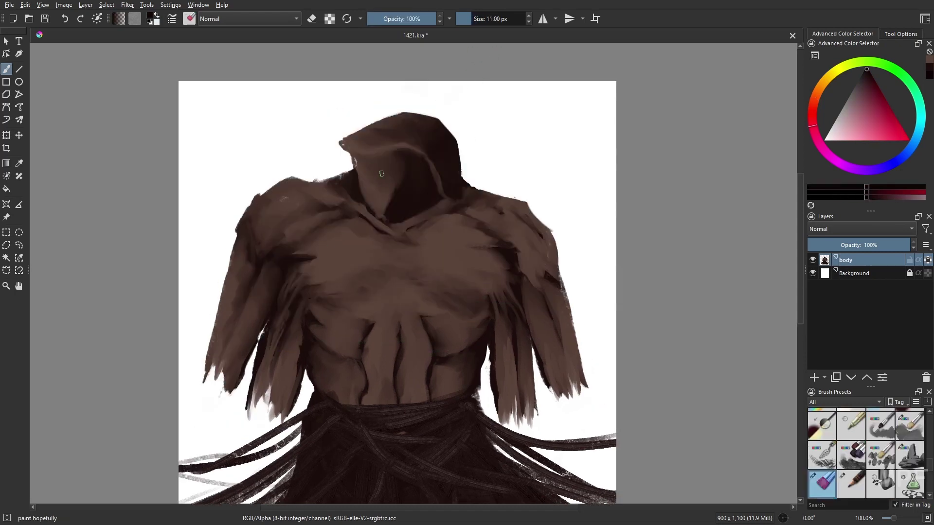
{"action": "mouse_move", "coordinate": [382, 174]}
{"action": "left_mouse_down"}
{"action": "mouse_move", "coordinate": [389, 165]}
{"action": "mouse_move", "coordinate": [376, 172]}
{"action": "left_mouse_up"}
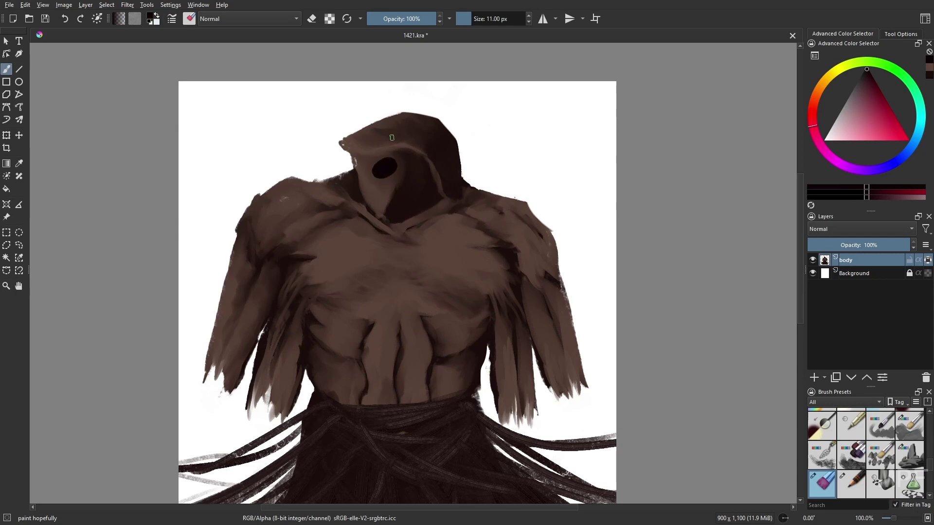
{"action": "left_click_drag", "start_coordinate": [391, 137], "coordinate": [383, 141]}
{"action": "left_click", "coordinate": [397, 122]}
{"action": "left_click_drag", "start_coordinate": [416, 179], "coordinate": [417, 191]}
{"action": "right_click", "coordinate": [443, 232]}
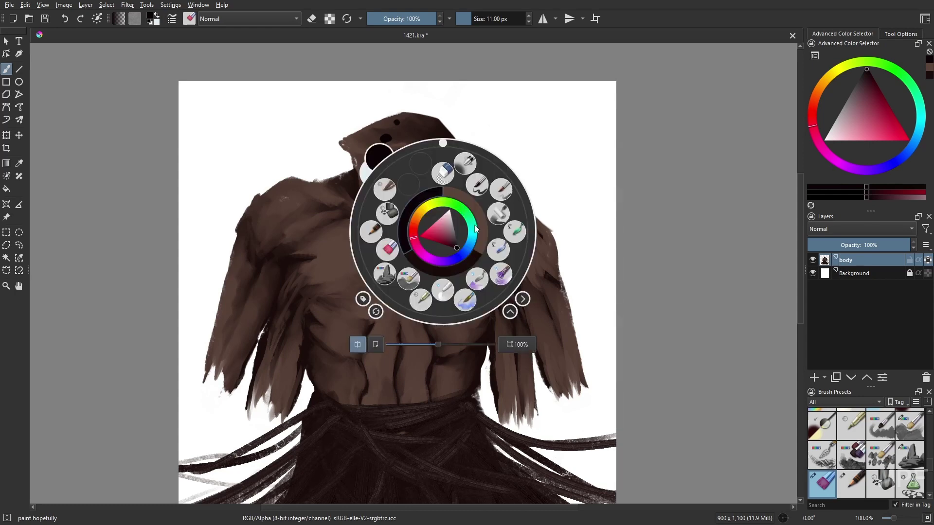
{"action": "left_click", "coordinate": [403, 224]}
Add fine brown texture strokes around the head's holes, alternating the 15 px Gamer Knife Maybe brush and the 3 px liner
{"action": "right_click", "coordinate": [449, 154]}
{"action": "left_click", "coordinate": [387, 141]}
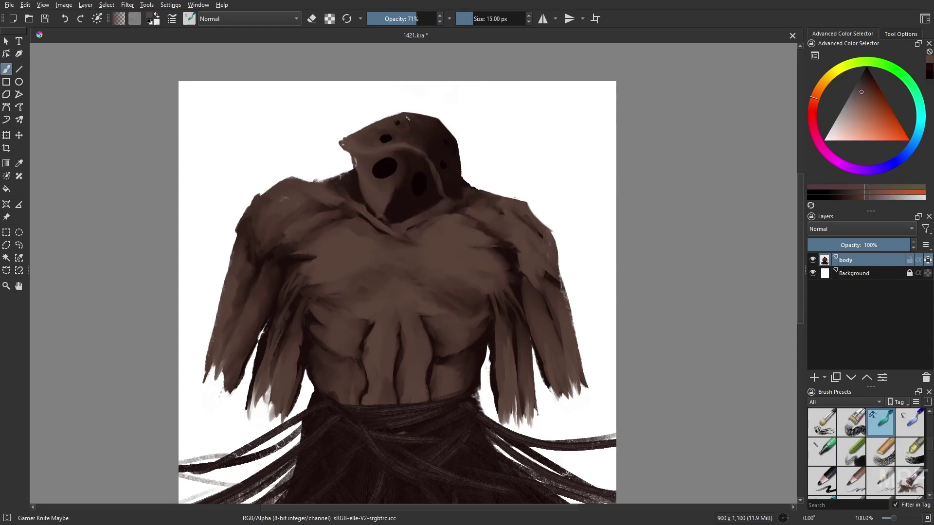
{"action": "right_click", "coordinate": [447, 276]}
{"action": "left_click", "coordinate": [393, 223]}
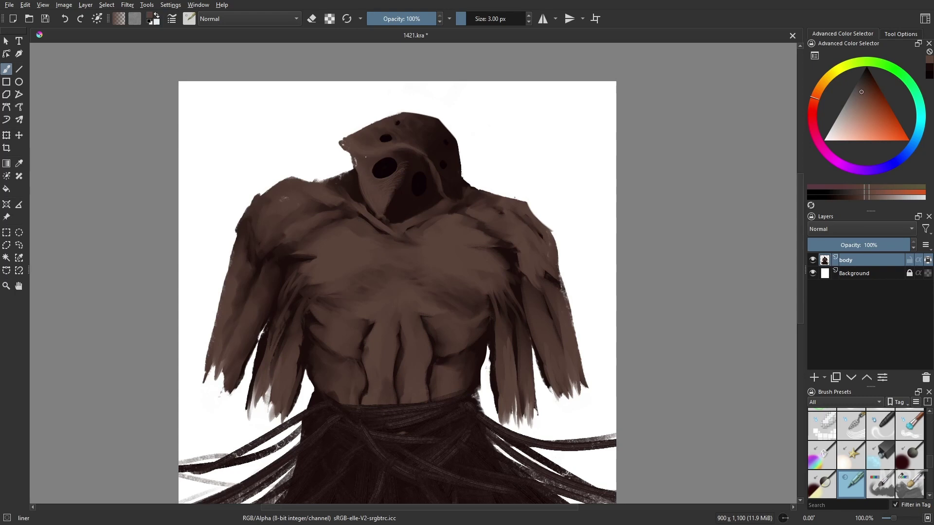
{"action": "right_click", "coordinate": [429, 180]}
{"action": "left_click", "coordinate": [431, 219]}
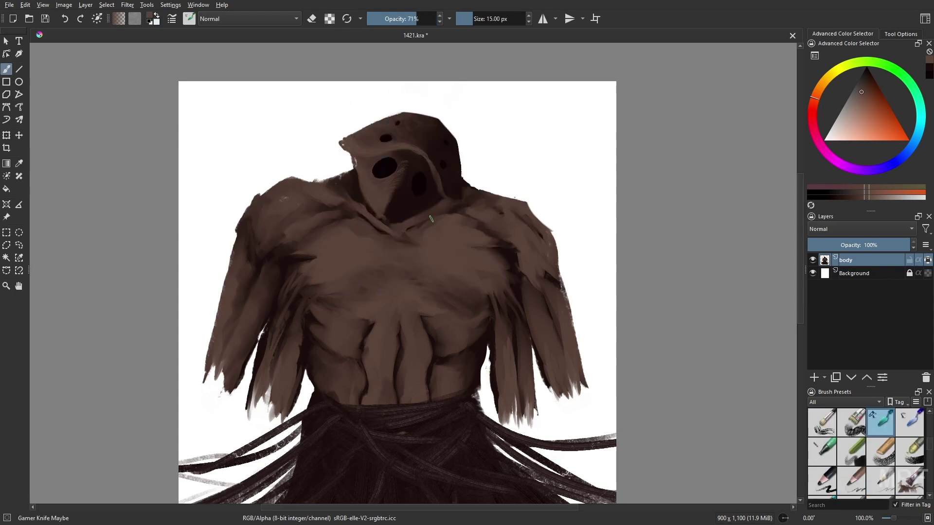
{"action": "key", "text": "slash"}
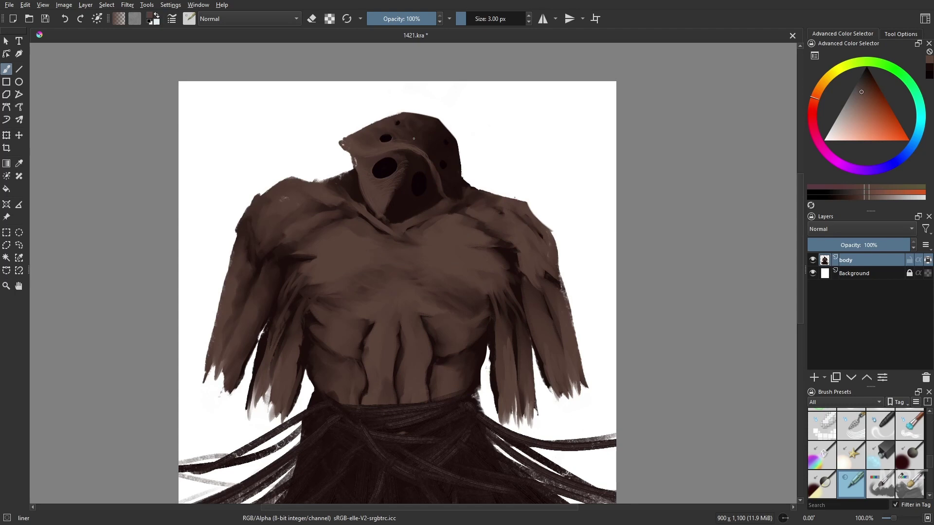
{"action": "key", "text": "slash"}
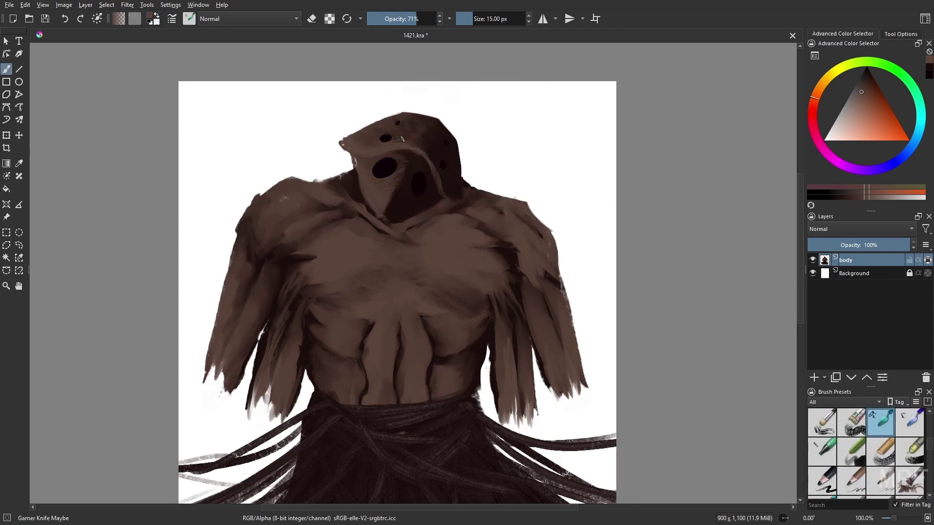
{"action": "key", "text": "slash"}
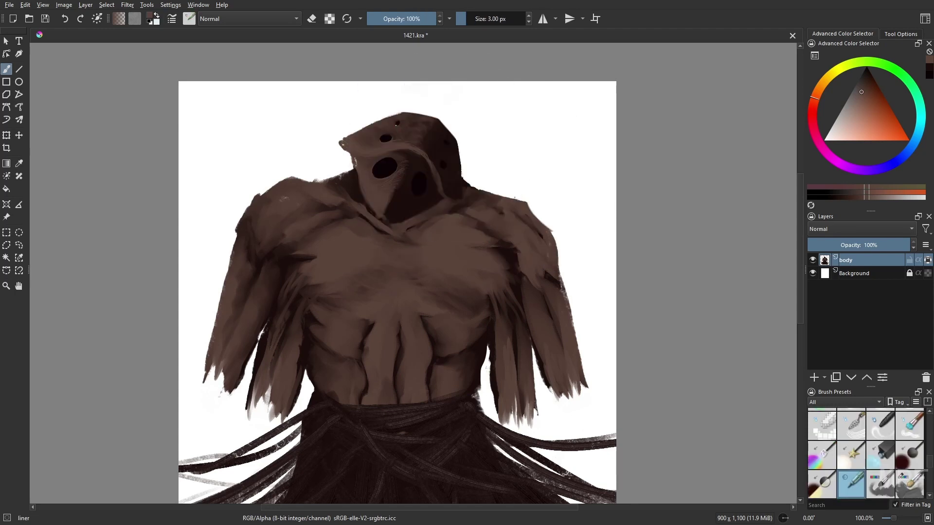
Refine the brow ridge and face in sampled near-black and brown with the Gamer Knife Maybe brush at 71%, reducing it to 11 px
{"action": "key", "text": "m"}
{"action": "key", "text": "slash"}
{"action": "right_click", "coordinate": [506, 207]}
{"action": "left_click", "coordinate": [507, 206]}
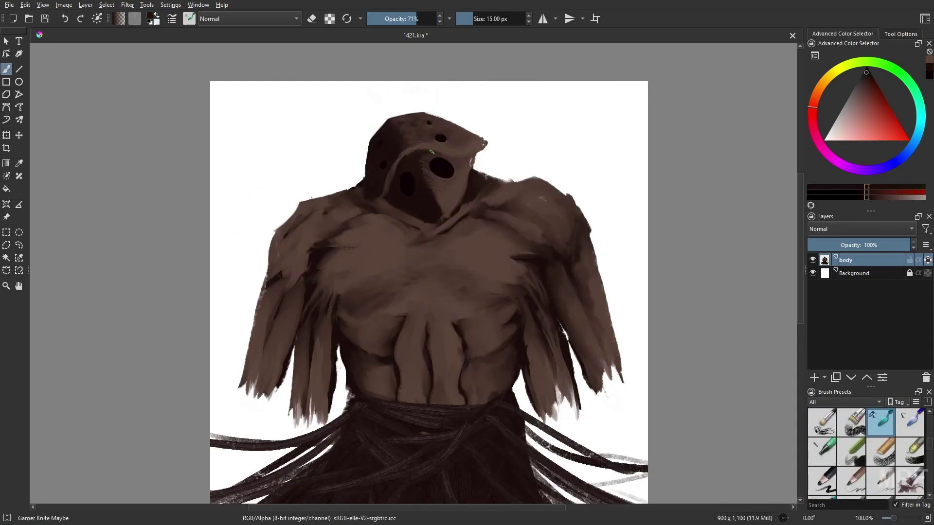
{"action": "right_click", "coordinate": [406, 214]}
{"action": "left_click", "coordinate": [407, 214]}
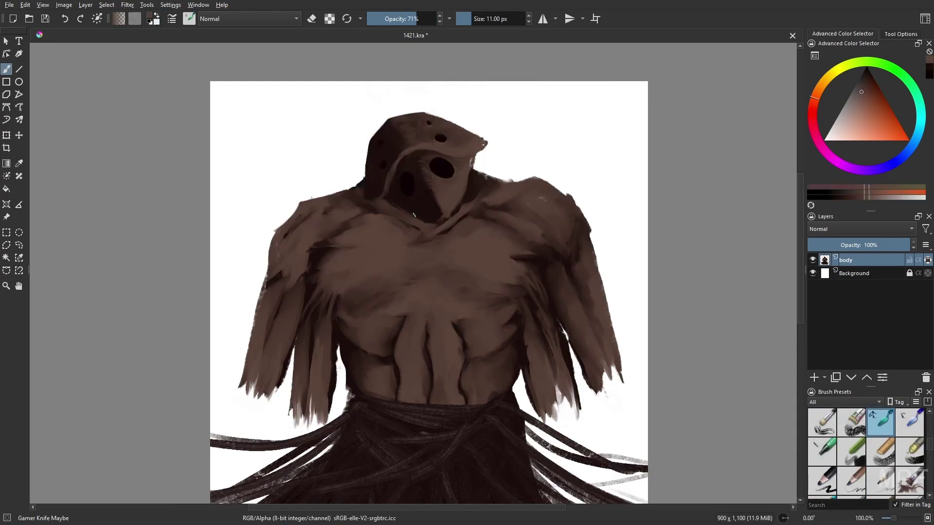
Blend brown into the shadow side of the face beside the dark eye hole, using the 11 px brush at 46% opacity
{"action": "right_click", "coordinate": [467, 217]}
{"action": "left_click", "coordinate": [441, 232]}
{"action": "right_click", "coordinate": [466, 209]}
{"action": "left_click", "coordinate": [433, 194]}
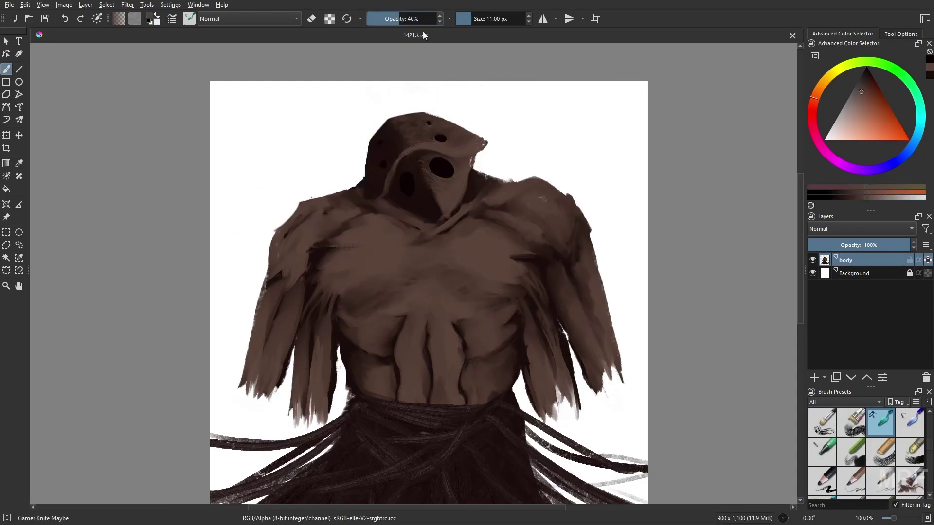
{"action": "key", "text": "i"}
{"action": "left_click_drag", "start_coordinate": [427, 189], "coordinate": [418, 208]}
{"action": "key", "text": "m"}
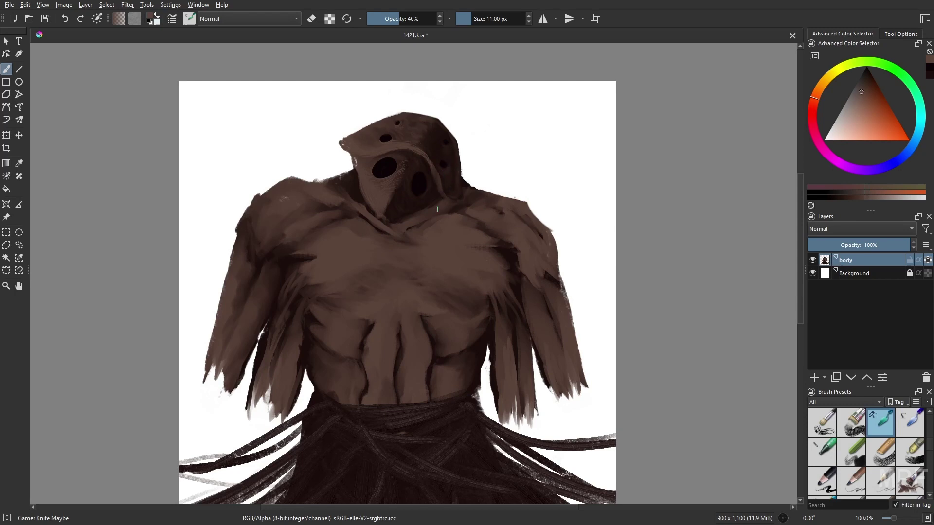
Define the lower edge of the head in near-black with the 3 px liner
{"action": "right_click", "coordinate": [376, 161]}
{"action": "left_click", "coordinate": [376, 181]}
{"action": "right_click", "coordinate": [464, 276]}
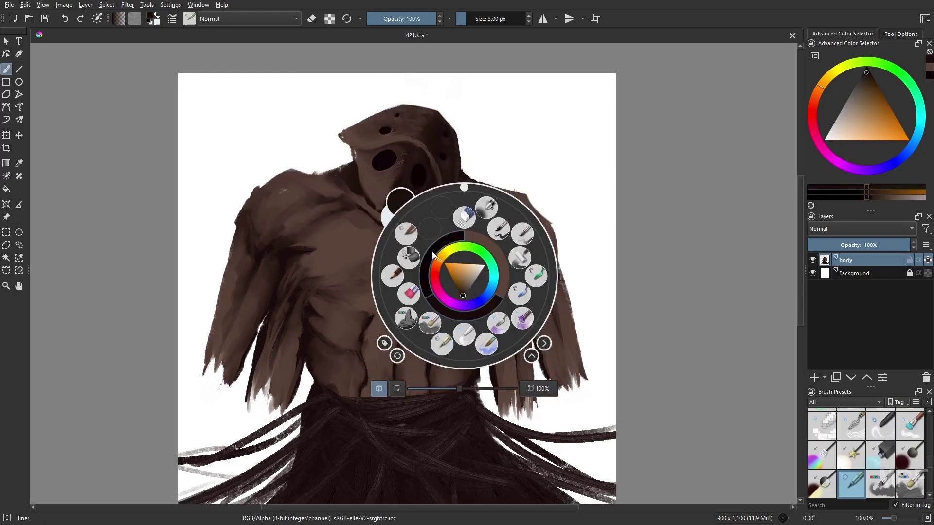
{"action": "left_click", "coordinate": [432, 254]}
{"action": "left_click", "coordinate": [387, 213]}
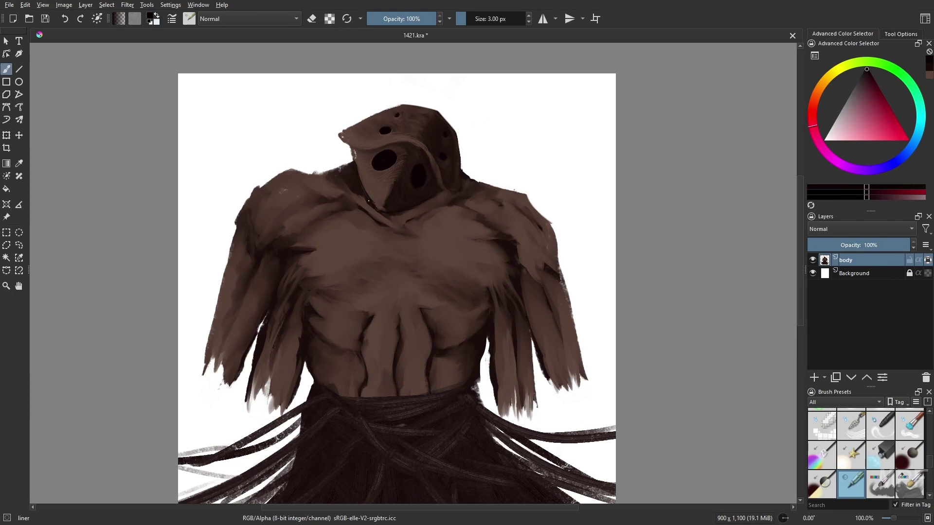
{"action": "key", "text": "slash"}
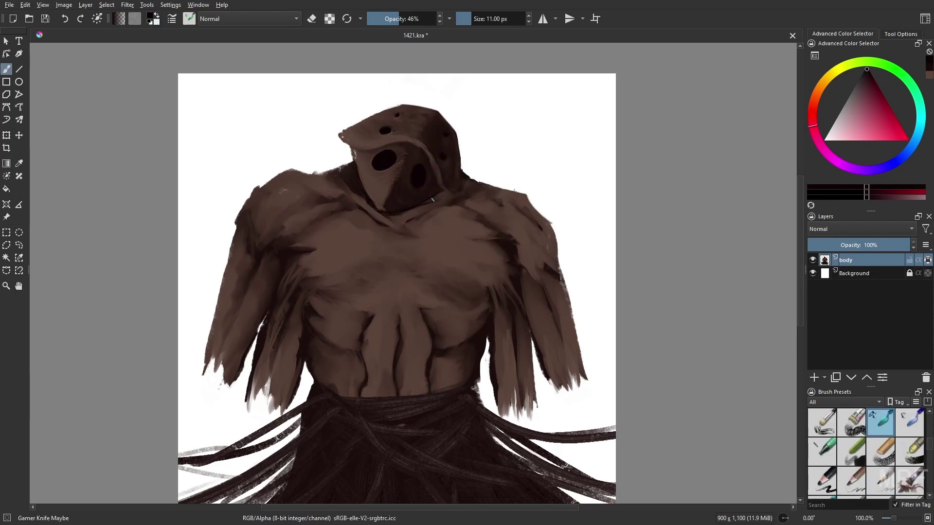
Deepen the shadow under the head and repaint the collar rim in sampled brown with the 11 px "paint hopefully" brush
{"action": "right_click", "coordinate": [453, 195]}
{"action": "left_click", "coordinate": [451, 196]}
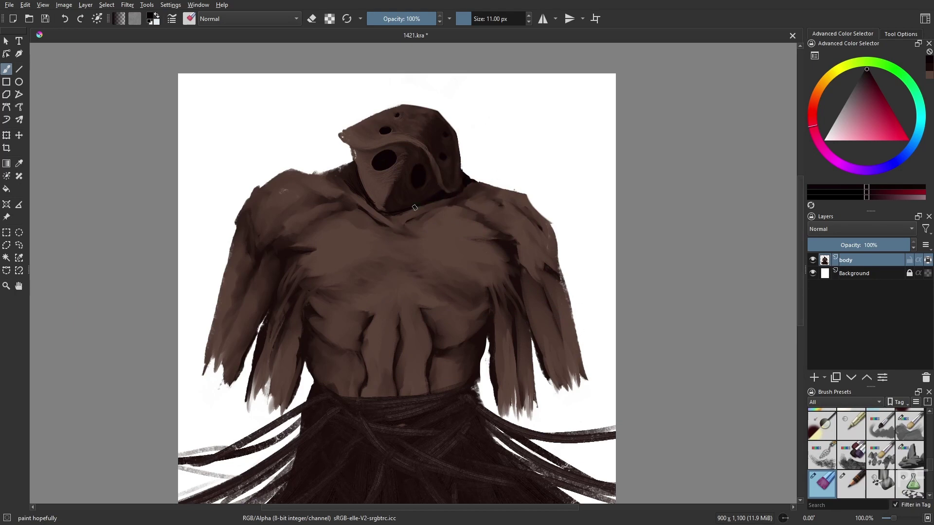
{"action": "left_click", "coordinate": [449, 196], "text": "ctrl"}
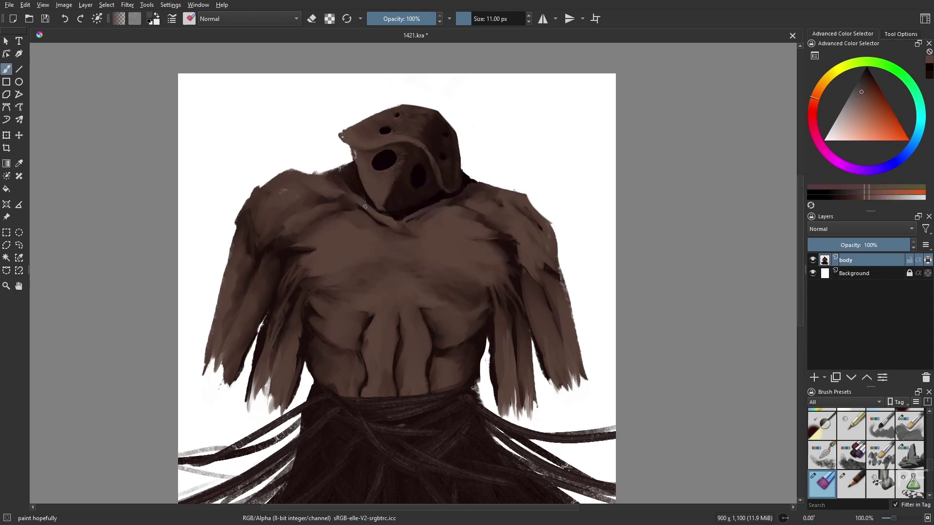
{"action": "scroll", "coordinate": [410, 216], "scroll_direction": "down", "scroll_amount": 1}
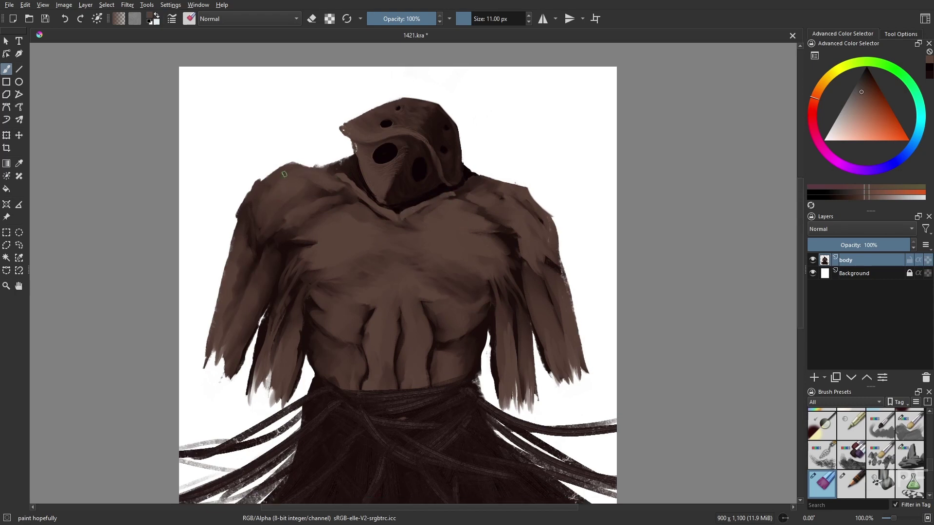
Clean up the shoulder outlines with the 16 px RGBA 06 Rock brush and touch up the upper arm in brown at 66% opacity
{"action": "right_click", "coordinate": [625, 308]}
{"action": "left_click", "coordinate": [672, 262]}
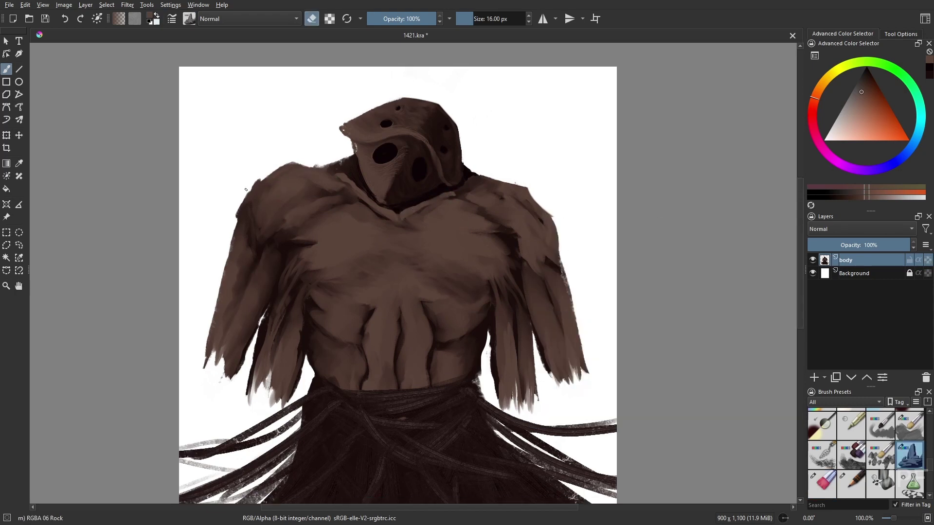
{"action": "key", "text": "e"}
{"action": "key", "text": "slash"}
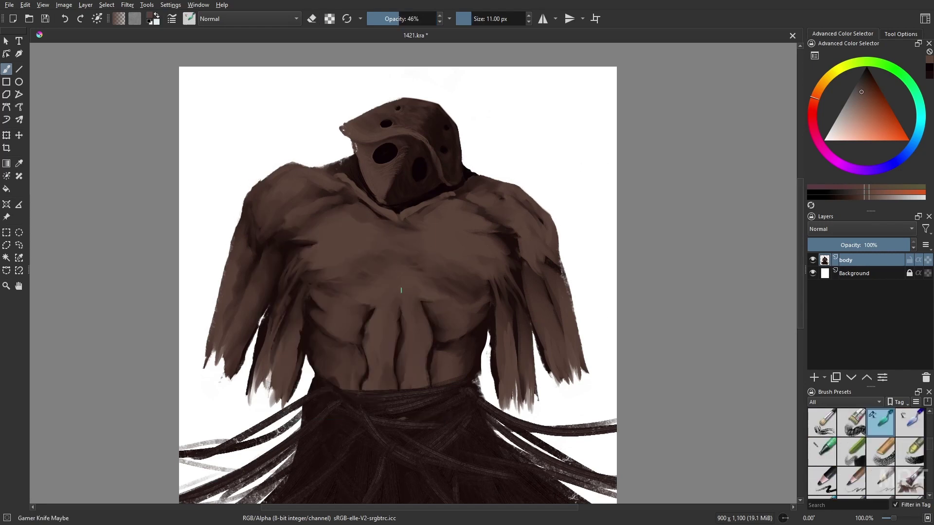
{"action": "key", "text": "e"}
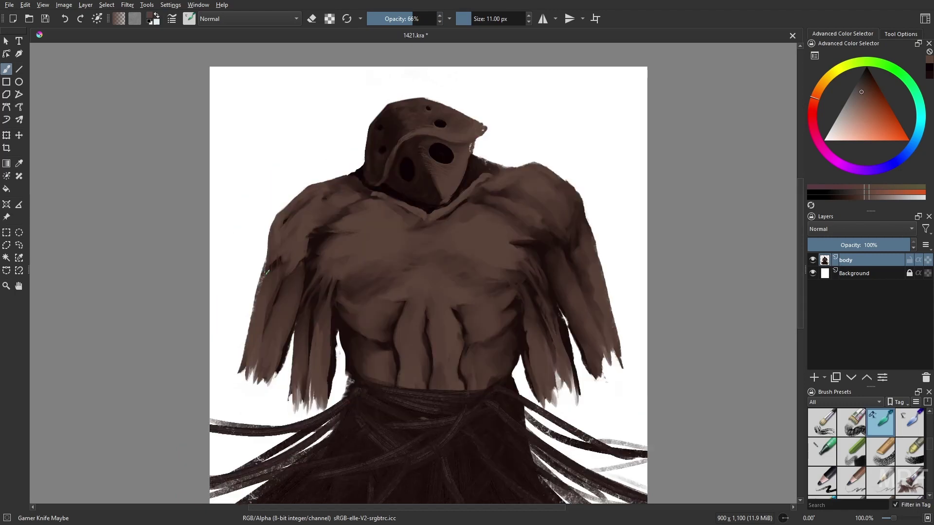
{"action": "left_click_drag", "start_coordinate": [549, 265], "coordinate": [580, 265]}
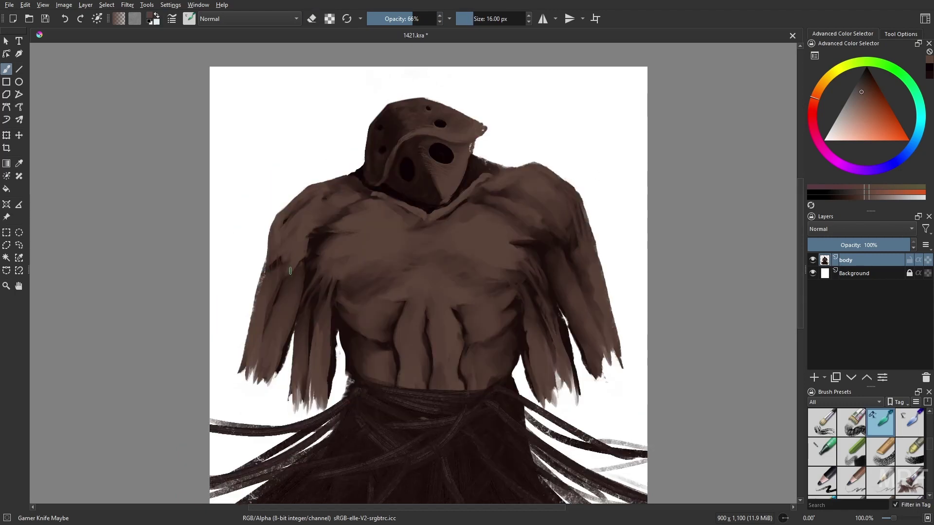
Lock the body layer's alpha and highlight the shoulder and ragged arms in a lighter brown with a 33.30 px brush
{"action": "left_click", "coordinate": [270, 314], "text": "ctrl"}
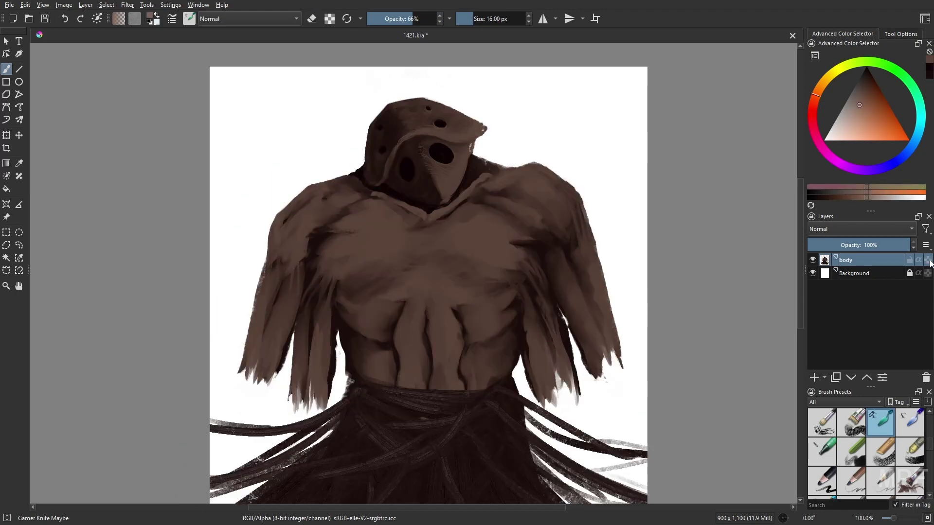
{"action": "mouse_move", "coordinate": [462, 229]}
{"action": "left_mouse_down"}
{"action": "mouse_move", "coordinate": [491, 227]}
{"action": "mouse_move", "coordinate": [471, 215]}
{"action": "left_mouse_up"}
{"action": "key", "text": "m"}
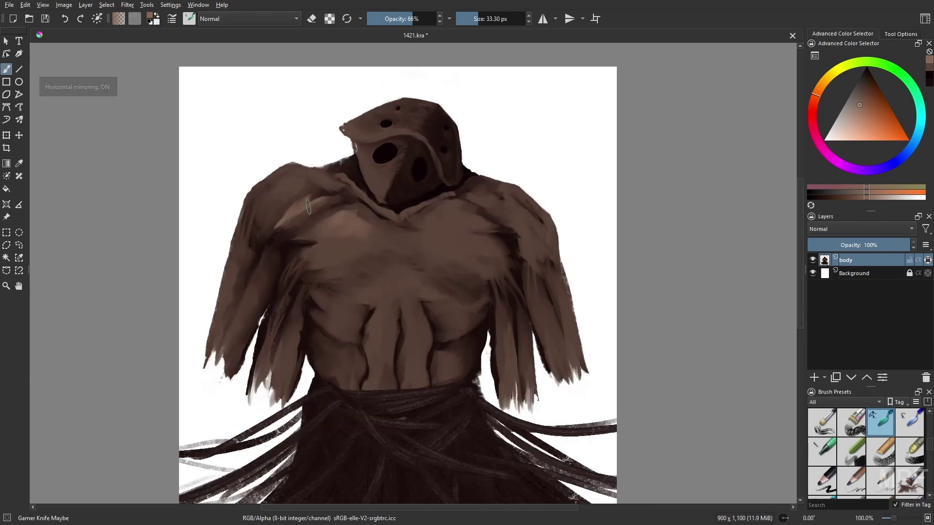
{"action": "left_click_drag", "start_coordinate": [238, 253], "coordinate": [219, 331]}
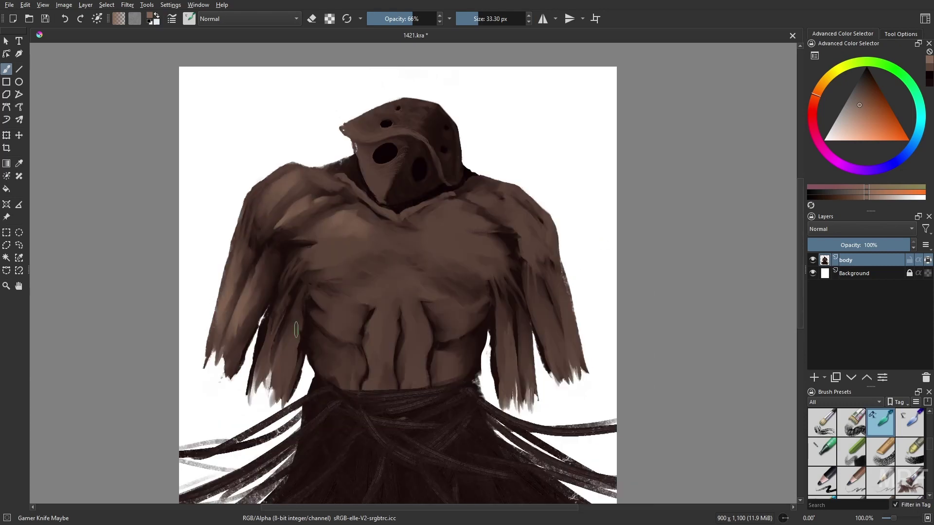
{"action": "left_click_drag", "start_coordinate": [296, 322], "coordinate": [284, 362]}
Add lighter brown highlights to the ribs, abdominal muscles, near side of the chest and brim of the head
{"action": "left_click_drag", "start_coordinate": [340, 307], "coordinate": [325, 331]}
{"action": "mouse_move", "coordinate": [379, 304]}
{"action": "left_mouse_down"}
{"action": "mouse_move", "coordinate": [405, 306]}
{"action": "mouse_move", "coordinate": [415, 364]}
{"action": "mouse_move", "coordinate": [450, 372]}
{"action": "left_mouse_up"}
{"action": "left_click_drag", "start_coordinate": [440, 309], "coordinate": [454, 338]}
{"action": "left_click_drag", "start_coordinate": [355, 238], "coordinate": [320, 263]}
{"action": "mouse_move", "coordinate": [343, 121]}
{"action": "left_mouse_down"}
{"action": "mouse_move", "coordinate": [389, 98]}
{"action": "mouse_move", "coordinate": [363, 138]}
{"action": "left_mouse_up"}
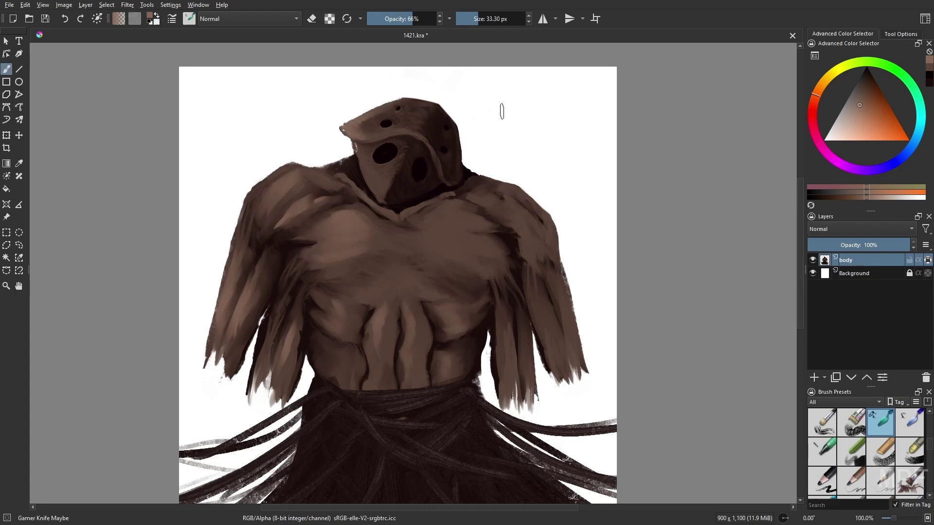
Brush lighter brown highlights over the far pectoral, the centre of the chest and the area just beneath it
{"action": "left_click_drag", "start_coordinate": [455, 217], "coordinate": [394, 251]}
{"action": "left_click_drag", "start_coordinate": [418, 225], "coordinate": [447, 216]}
{"action": "left_click_drag", "start_coordinate": [369, 281], "coordinate": [403, 271]}
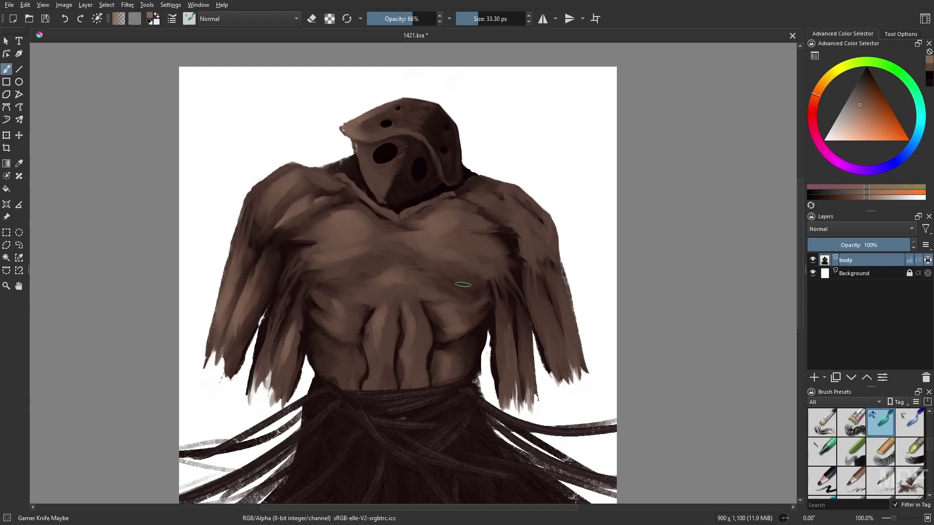
Reduce the brush to 16 px and add lighter brown highlights to the far shoulder and the collar edge
{"action": "key", "text": "m"}
{"action": "key", "text": "bracketleft"}
{"action": "key", "text": "bracketleft"}
{"action": "key", "text": "bracketleft"}
{"action": "key", "text": "bracketleft"}
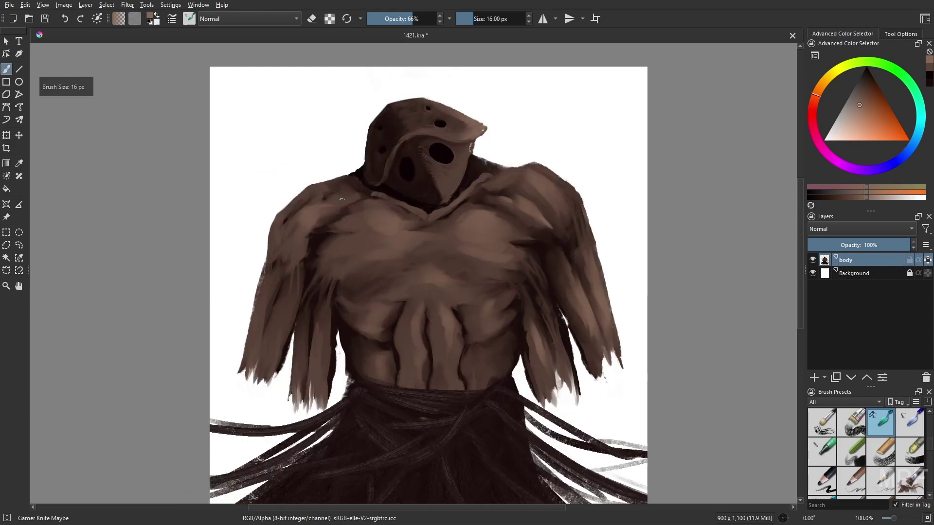
{"action": "key", "text": "m"}
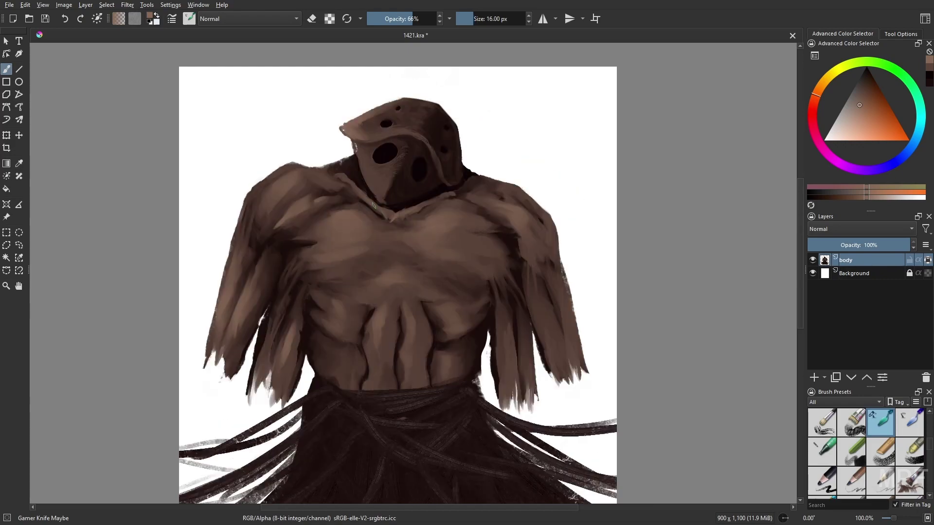
Sample dark and light brown tones and refine the shading on the side of the abdomen with a 13 px brush
{"action": "right_click", "coordinate": [377, 261]}
{"action": "left_click", "coordinate": [389, 211]}
{"action": "right_click", "coordinate": [438, 221]}
{"action": "left_click", "coordinate": [438, 225]}
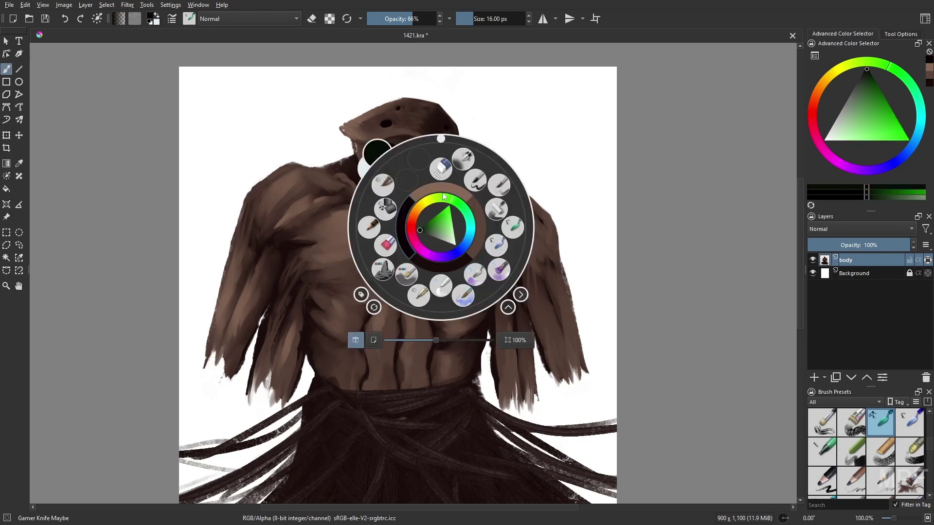
{"action": "key", "text": "bracketleft"}
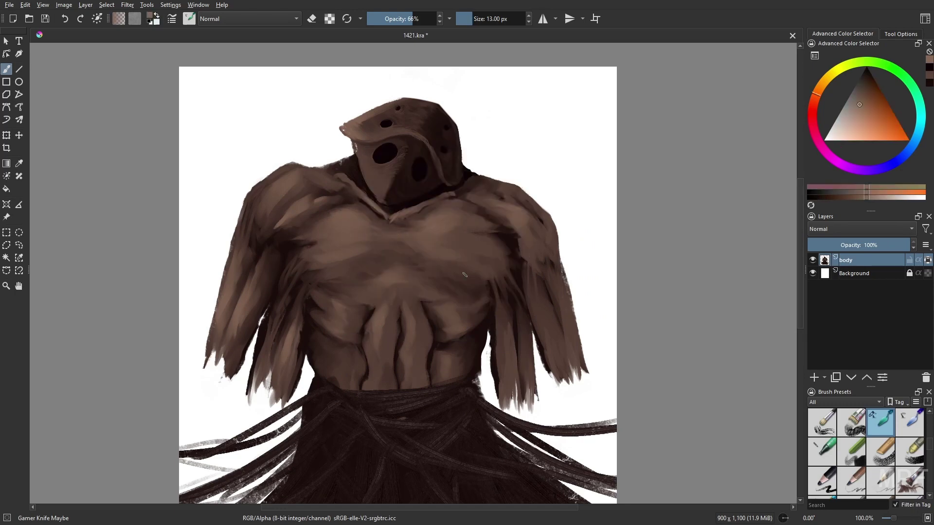
{"action": "left_click_drag", "start_coordinate": [459, 347], "coordinate": [446, 363]}
{"action": "key", "text": "m"}
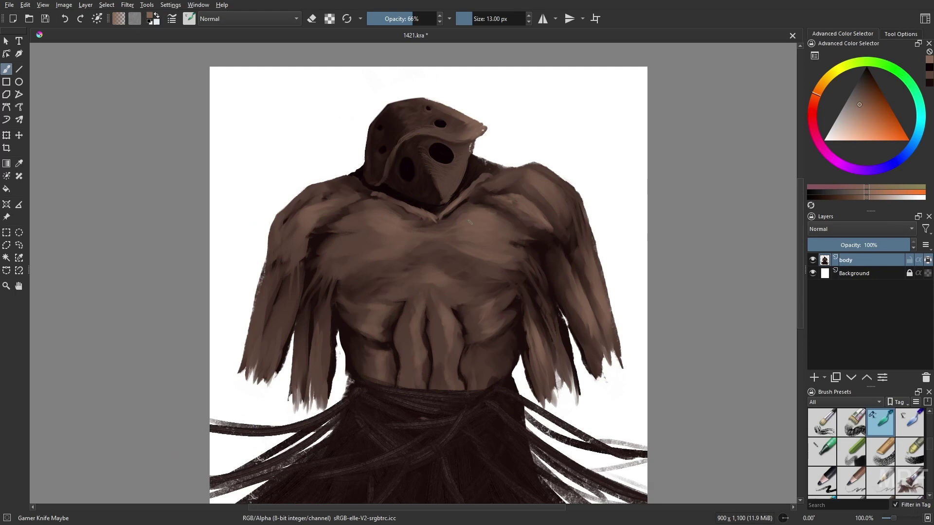
Blend the abdominal muscles with brown tones using a 26 px brush at 33% opacity
{"action": "key", "text": "bracketright"}
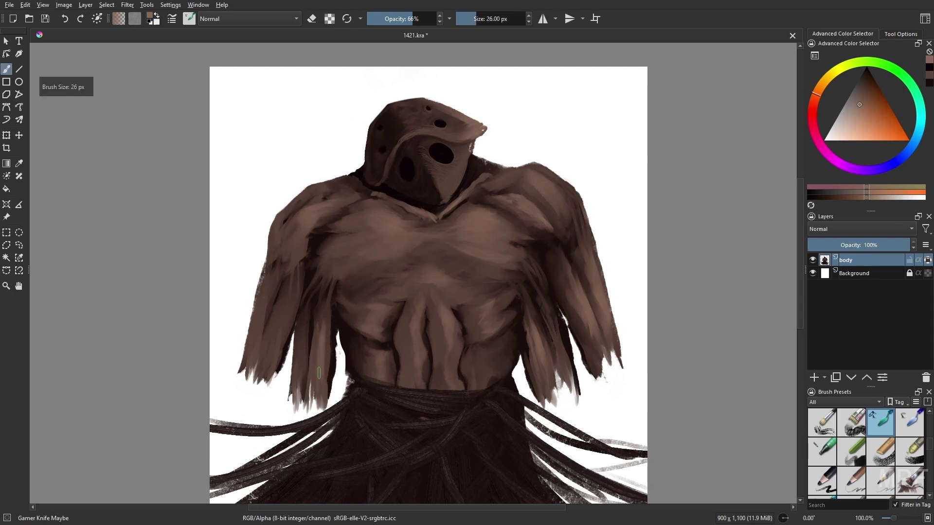
{"action": "key", "text": "o"}
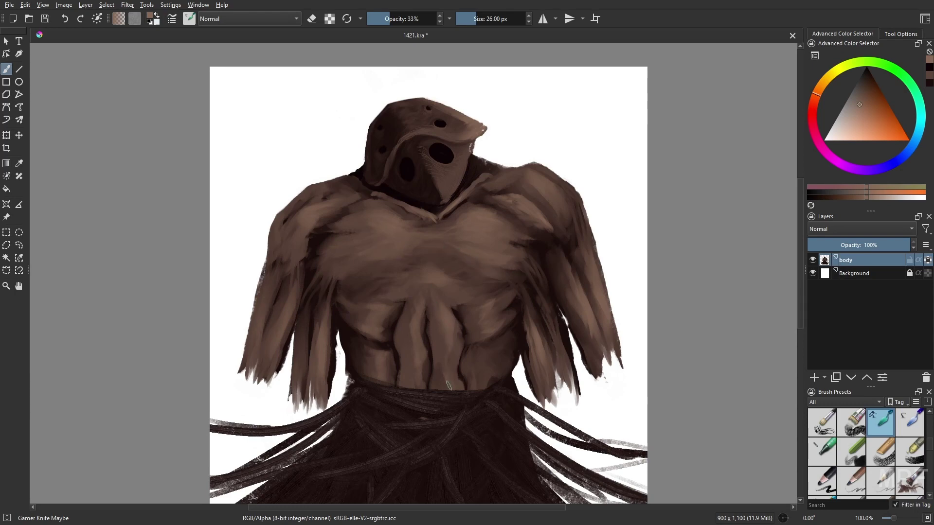
{"action": "right_click", "coordinate": [417, 361]}
{"action": "left_click", "coordinate": [416, 357]}
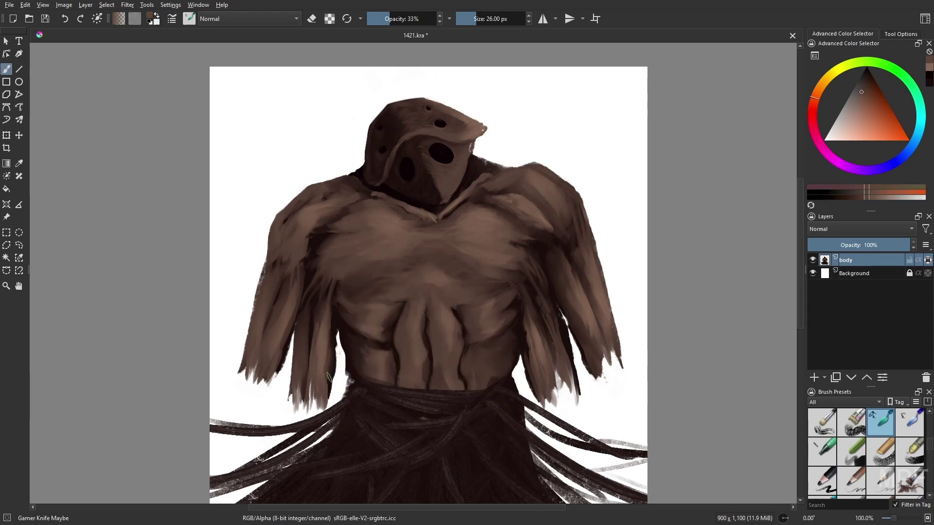
Draw fine light brown lines across the near side of the face and around its eye hole with the 3 px liner brush
{"action": "right_click", "coordinate": [529, 309]}
{"action": "left_click", "coordinate": [564, 273]}
{"action": "key", "text": "m"}
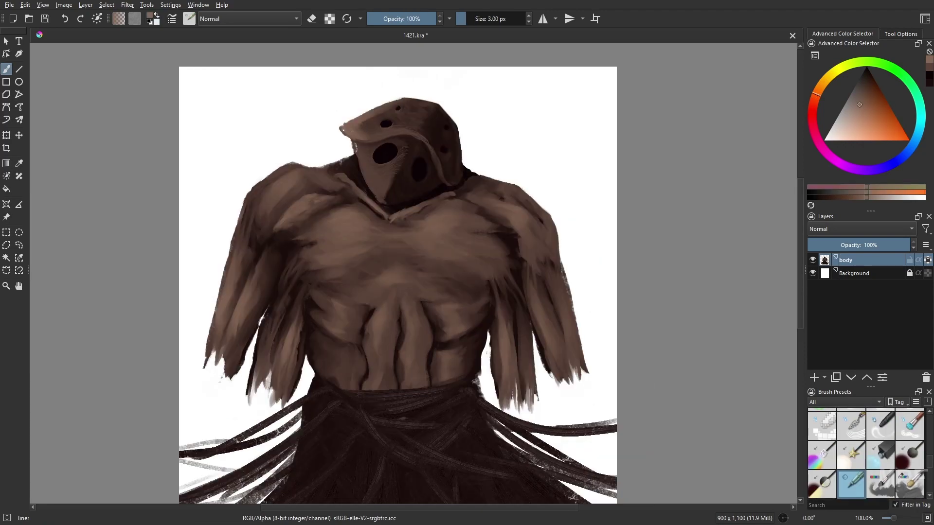
{"action": "left_click_drag", "start_coordinate": [363, 140], "coordinate": [412, 134]}
{"action": "key", "text": "slash"}
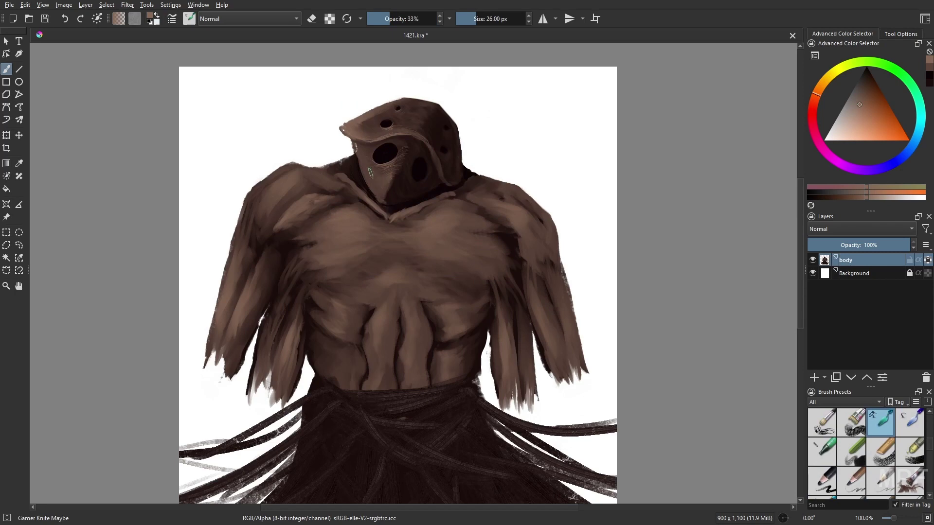
Add more fine 3 px liner highlights down the central ridge of the face and beneath the helmet's brim
{"action": "key", "text": "m"}
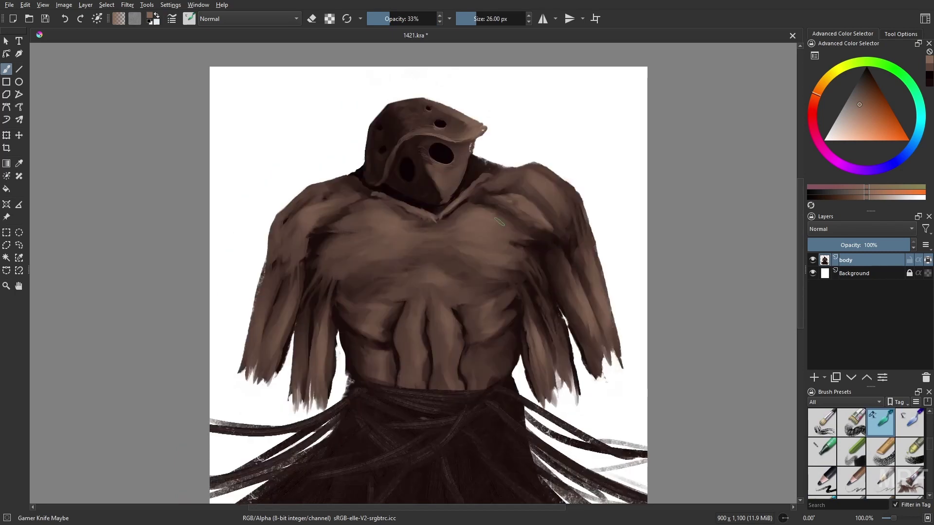
{"action": "key", "text": "bracketleft"}
{"action": "key", "text": "bracketleft"}
{"action": "key", "text": "bracketleft"}
{"action": "key", "text": "slash"}
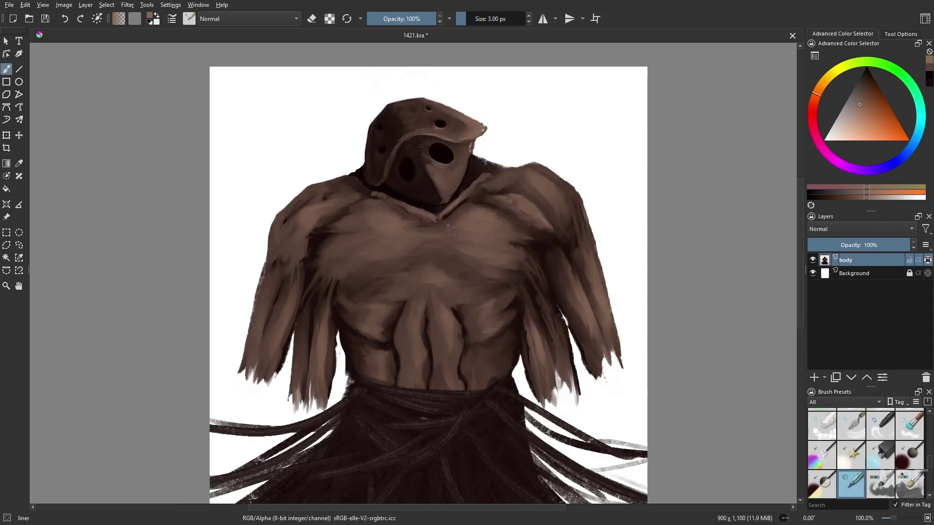
{"action": "left_click_drag", "start_coordinate": [430, 175], "coordinate": [445, 198]}
{"action": "key", "text": "m"}
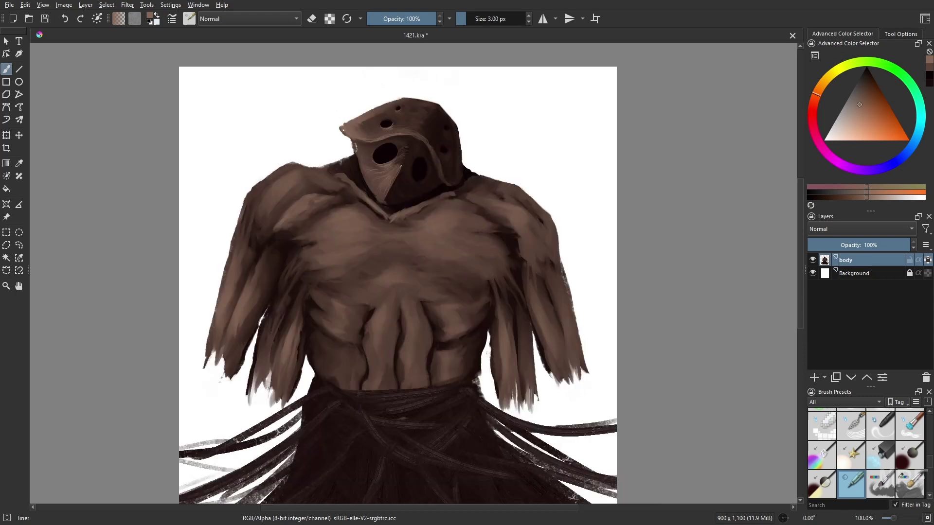
{"action": "left_click_drag", "start_coordinate": [397, 140], "coordinate": [424, 138]}
Touch up the near shoulder in light brown with a 12 px knife brush at 43% opacity
{"action": "right_click", "coordinate": [264, 184]}
{"action": "left_click", "coordinate": [262, 181]}
{"action": "left_click_drag", "start_coordinate": [401, 21], "coordinate": [409, 21]}
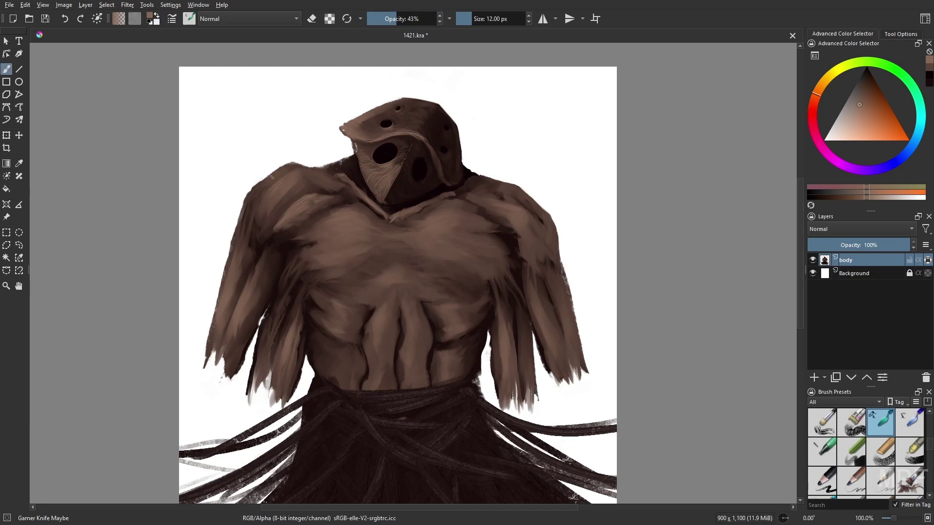
{"action": "key", "text": "slash"}
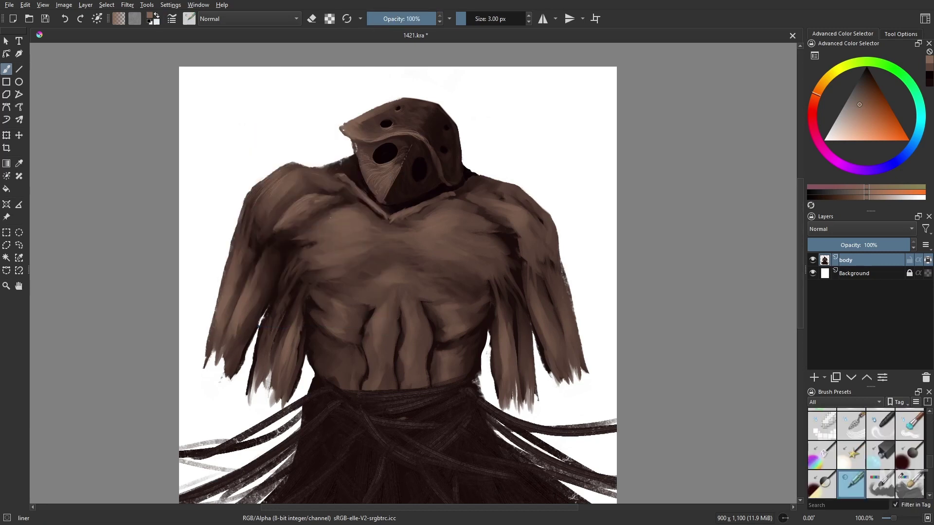
Darken the eye holes in near-black with a 7 px knife brush at 94% opacity
{"action": "key", "text": "slash"}
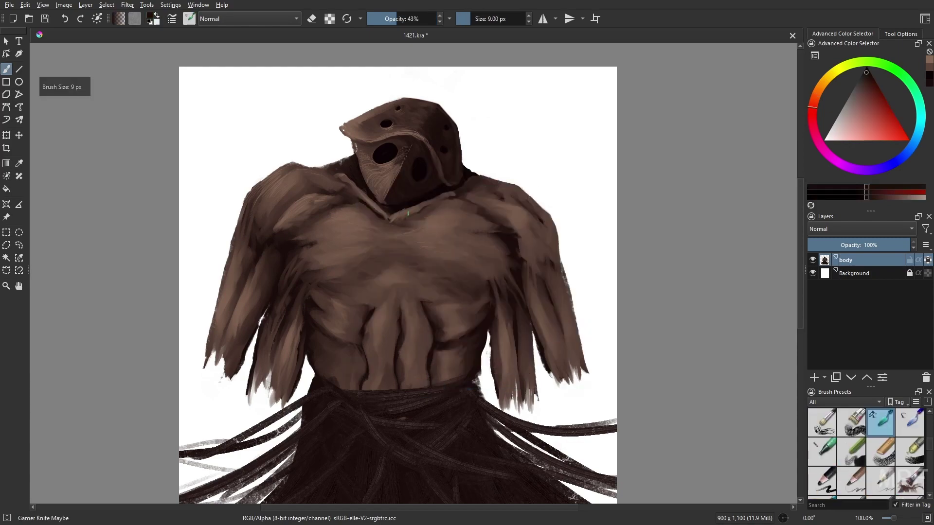
{"action": "key", "text": "m"}
{"action": "key", "text": "o"}
{"action": "key", "text": "o"}
{"action": "key", "text": "o"}
{"action": "key", "text": "bracketright"}
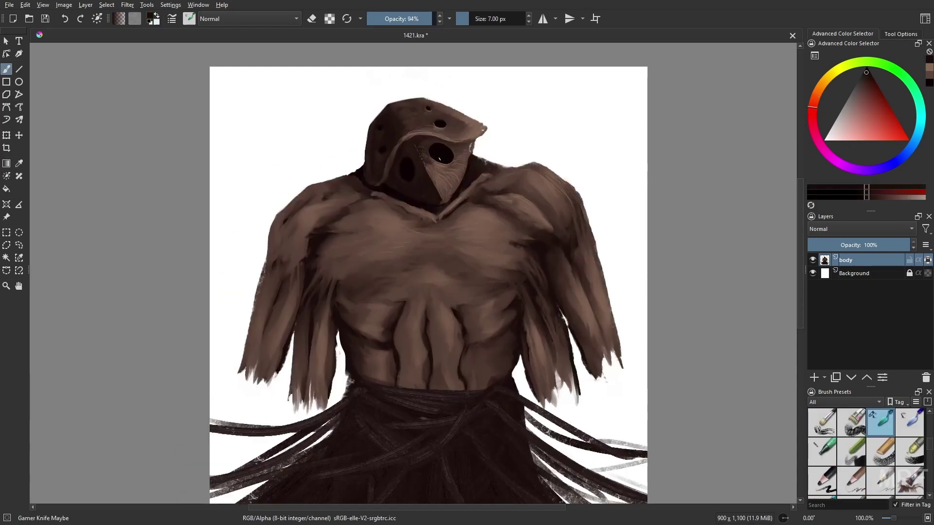
Paint faint brown depth inside the eye holes with the 7 px brush at 42% opacity
{"action": "right_click", "coordinate": [482, 188]}
{"action": "left_click", "coordinate": [444, 158]}
{"action": "key", "text": "i"}
{"action": "key", "text": "i"}
{"action": "key", "text": "i"}
{"action": "key", "text": "i"}
{"action": "key", "text": "i"}
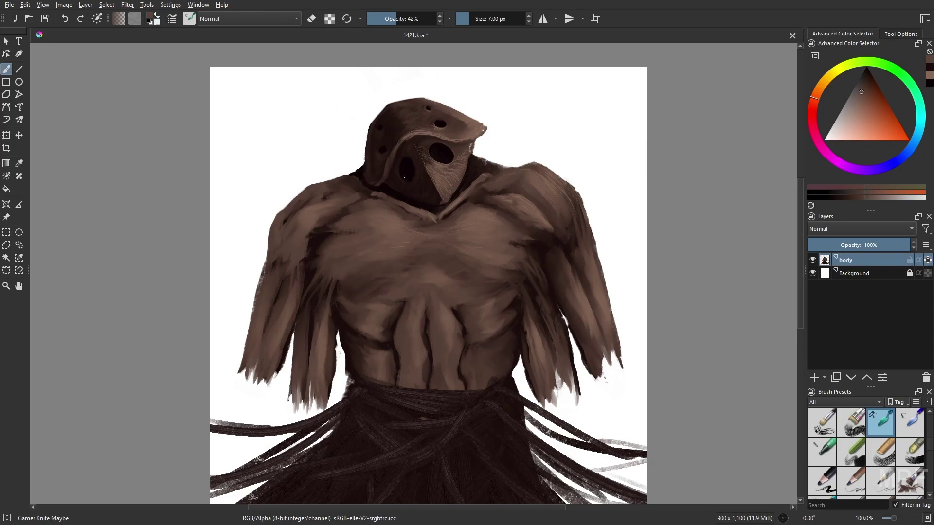
Add fine brown strokes around the eye holes and brim of the helmet with the 3 px liner at 31% opacity
{"action": "key", "text": "plus"}
{"action": "key", "text": "slash"}
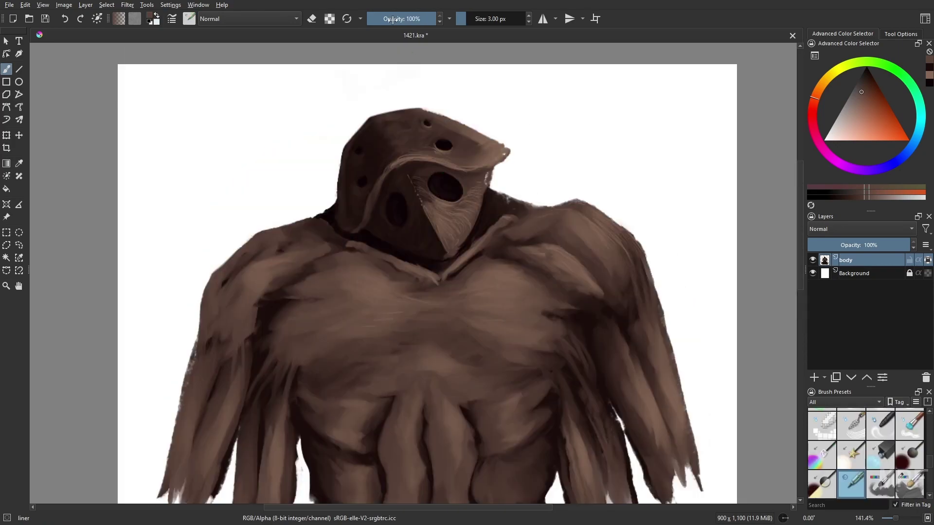
{"action": "key", "text": "i"}
{"action": "key", "text": "i"}
{"action": "key", "text": "i"}
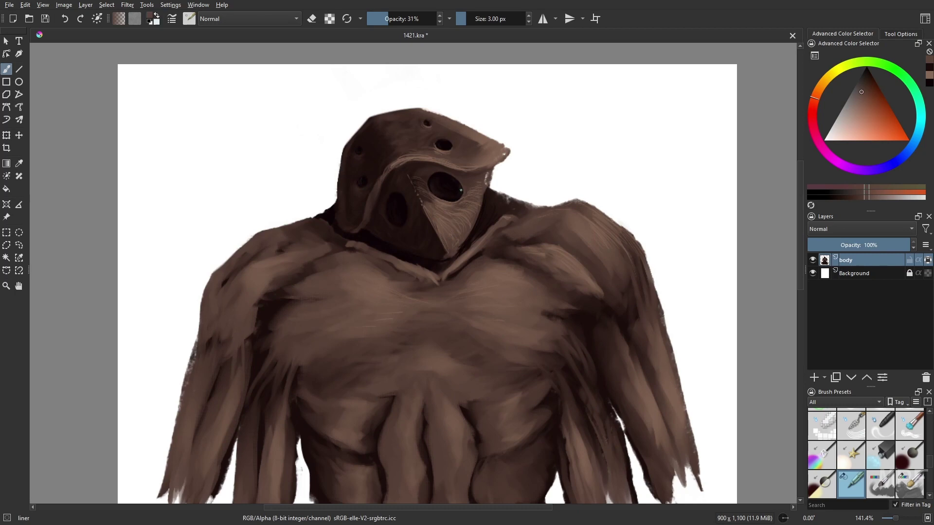
{"action": "left_click_drag", "start_coordinate": [365, 157], "coordinate": [424, 165]}
Erase the pointed tip of the helmet's brim into a rounder edge with the 16 px RGBA 06 Rock brush
{"action": "right_click", "coordinate": [534, 179]}
{"action": "left_click", "coordinate": [490, 145]}
{"action": "right_click", "coordinate": [501, 173]}
{"action": "left_click", "coordinate": [510, 146]}
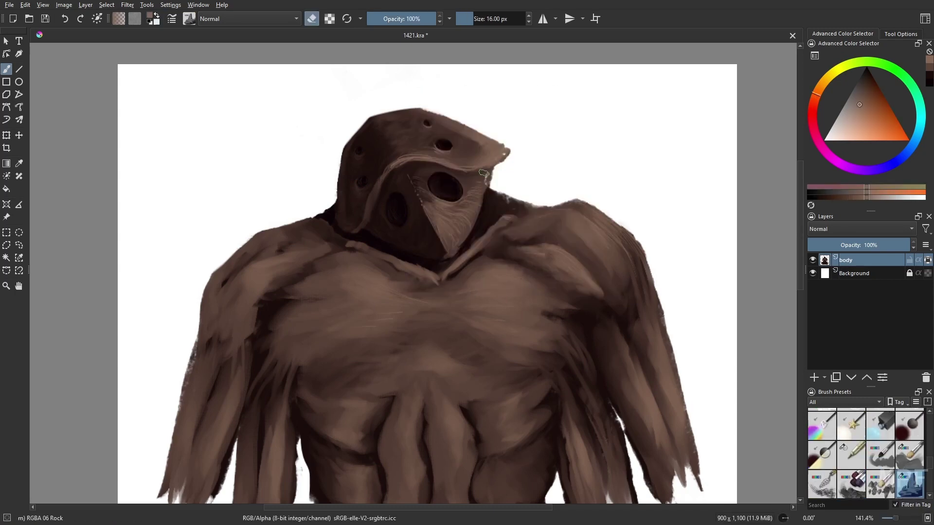
{"action": "key", "text": "m"}
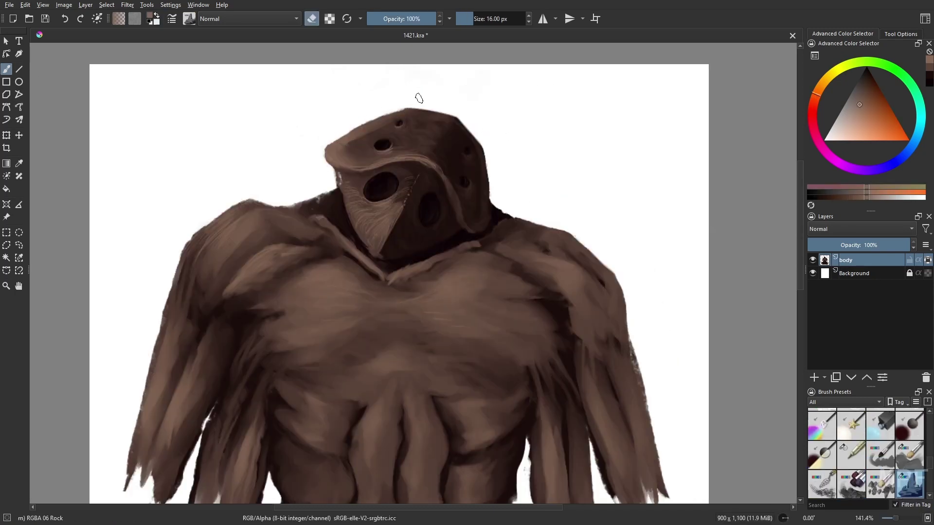
Highlight the near front of the helmet in light brown with the 7 px knife brush, raising its opacity to 59%
{"action": "key", "text": "slash"}
{"action": "right_click", "coordinate": [439, 175]}
{"action": "left_click", "coordinate": [356, 142]}
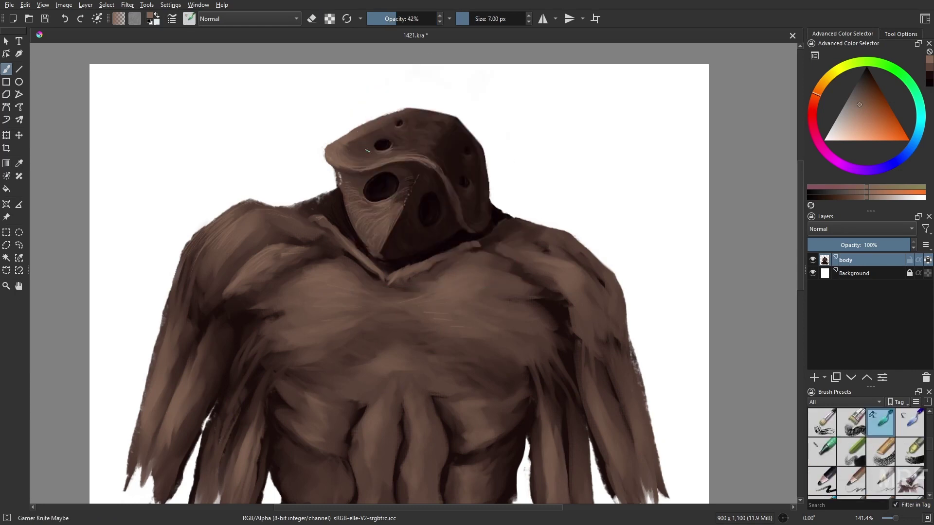
{"action": "key", "text": "o"}
{"action": "key", "text": "o"}
{"action": "key", "text": "m"}
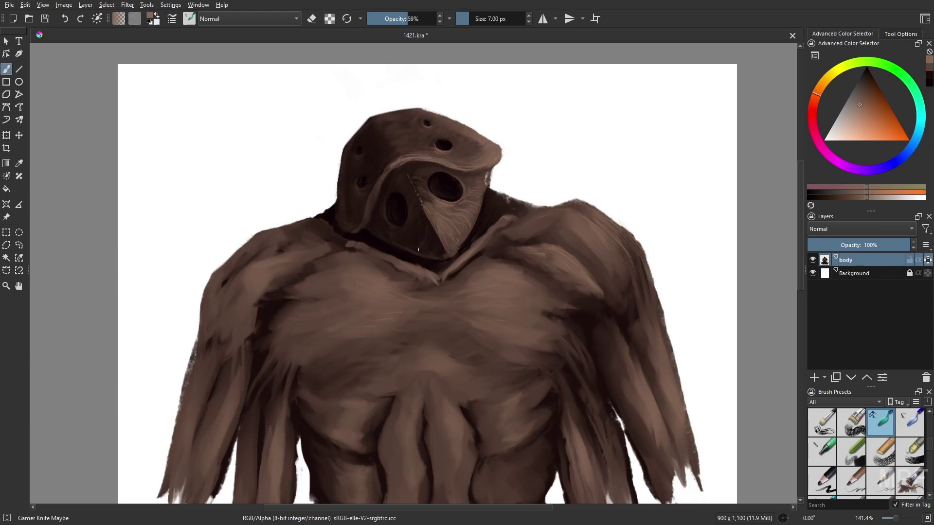
Texture the shadowed side of the helmet and face with near-black and medium brown strokes
{"action": "right_click", "coordinate": [378, 209]}
{"action": "left_click", "coordinate": [384, 207]}
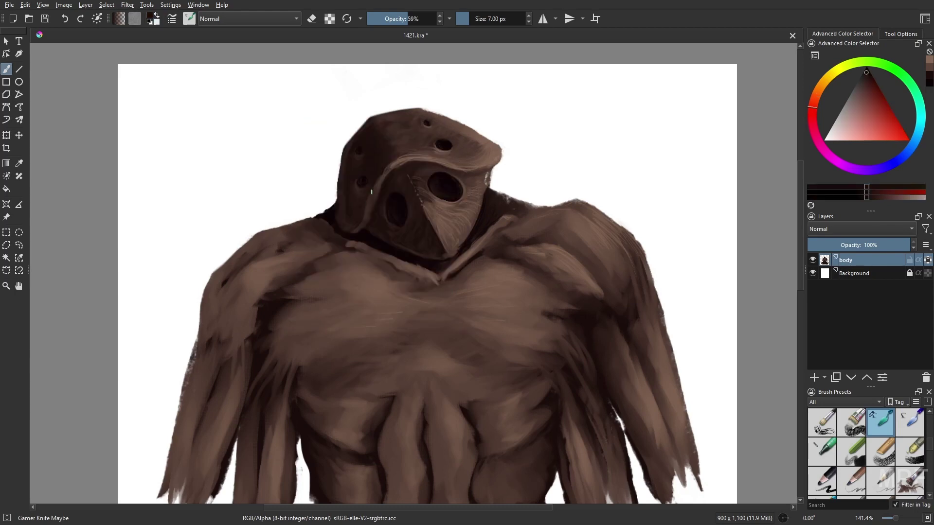
{"action": "right_click", "coordinate": [489, 289]}
{"action": "left_click", "coordinate": [491, 287]}
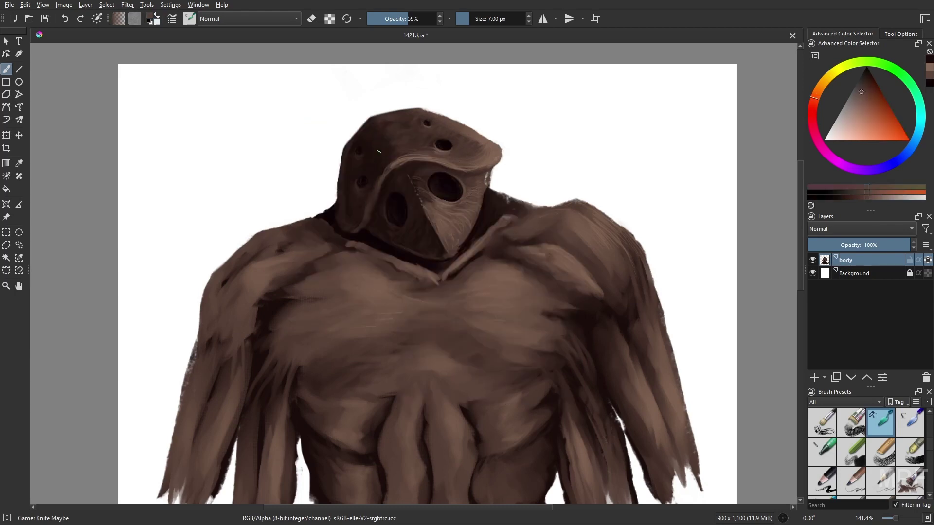
{"action": "left_click_drag", "start_coordinate": [379, 151], "coordinate": [354, 158]}
Deepen the shadows around the collar and shoulders in near-black at 86% opacity, enlarging the brush to 11 px
{"action": "right_click", "coordinate": [490, 350]}
{"action": "left_click", "coordinate": [486, 343]}
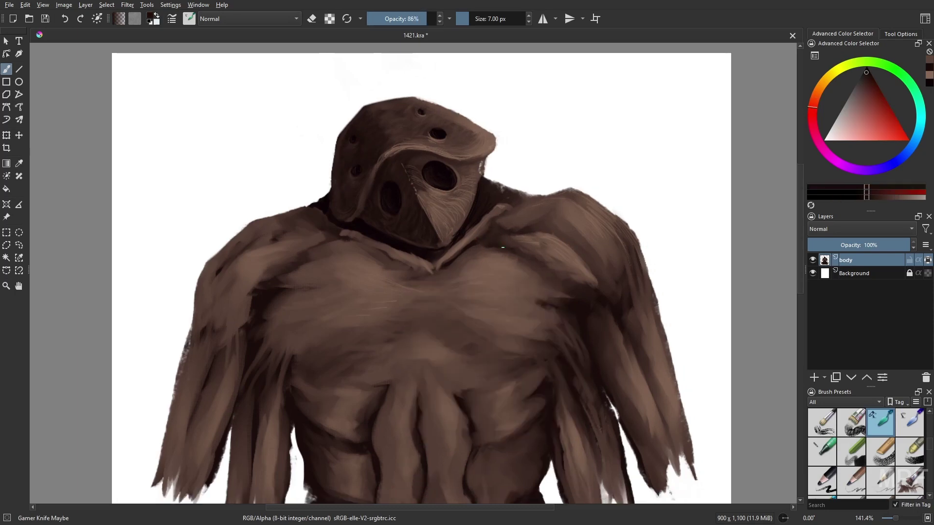
{"action": "key", "text": "bracketright"}
{"action": "key", "text": "m"}
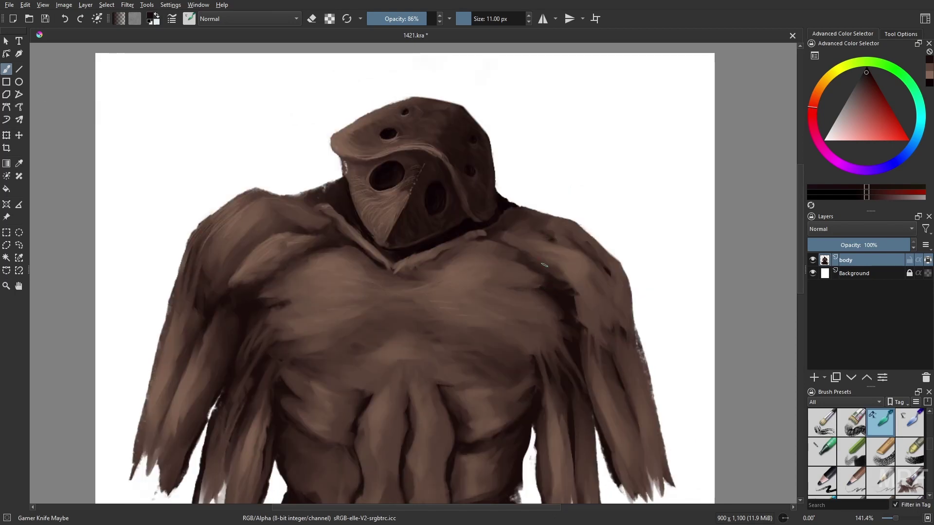
Blend the shading between the chest and shoulders using a 27.20 px brush at 24% opacity
{"action": "right_click", "coordinate": [566, 281]}
{"action": "left_click", "coordinate": [525, 234]}
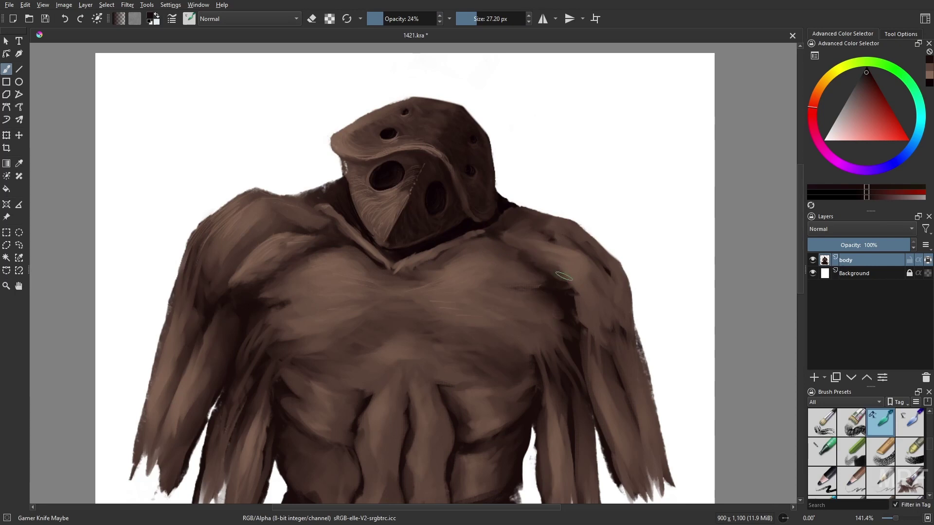
{"action": "left_click", "coordinate": [292, 259], "text": "ctrl"}
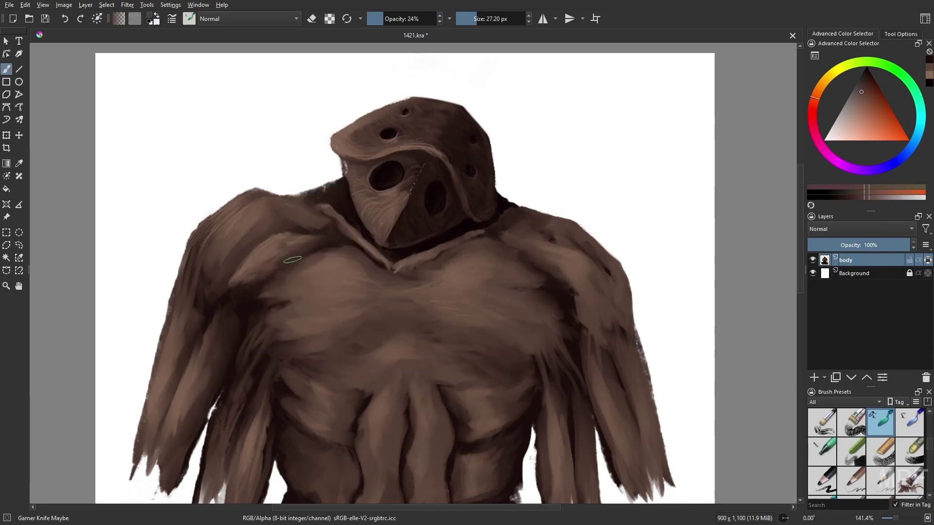
Draw fine brown strands over the near shoulder and armpit with the 3 px liner at 31% opacity
{"action": "right_click", "coordinate": [548, 293]}
{"action": "left_click", "coordinate": [546, 292]}
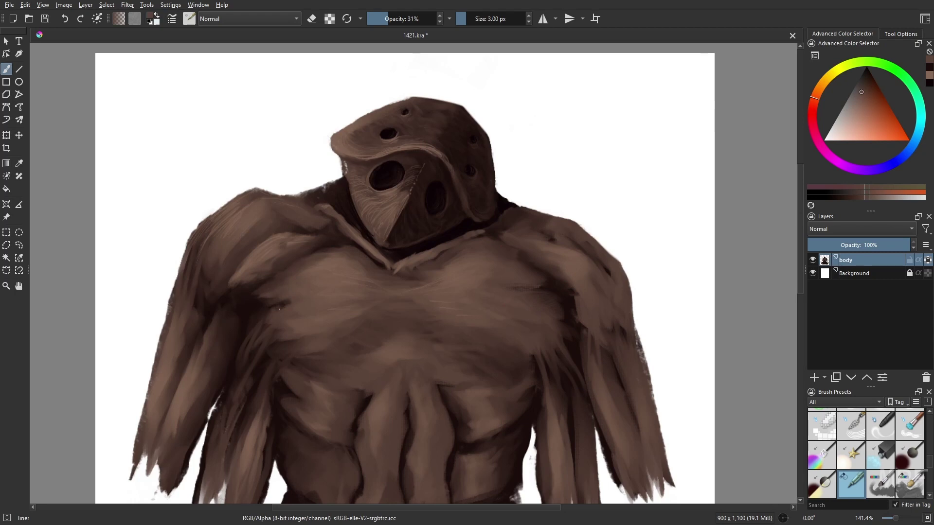
{"action": "scroll", "coordinate": [273, 333], "scroll_direction": "down", "scroll_amount": 2}
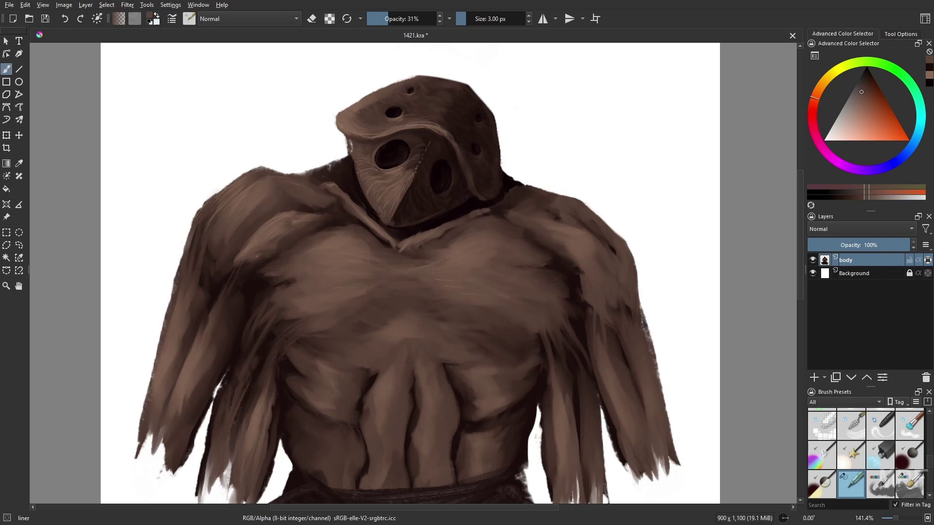
{"action": "left_click", "coordinate": [290, 306], "text": "ctrl"}
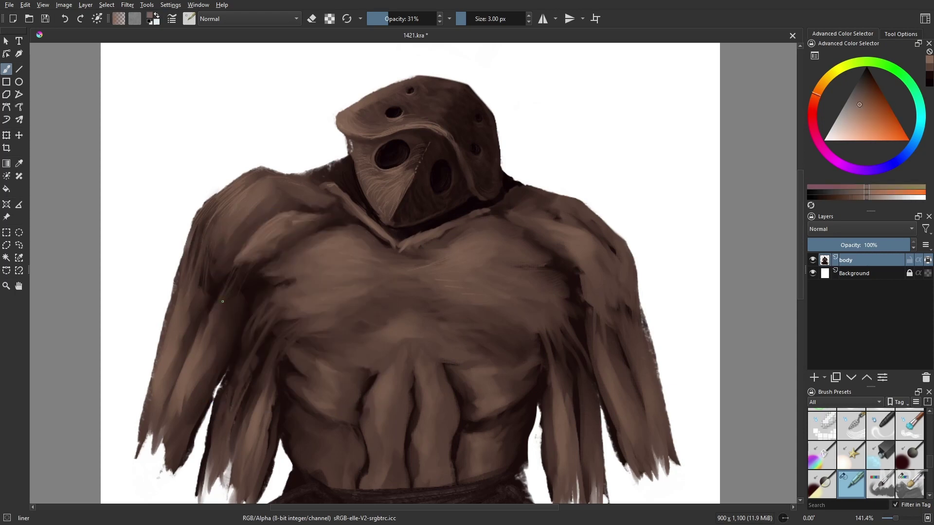
Soften the ribs and the creases between the abdominal muscles in light brown with the 27.20 px knife brush at 24% opacity
{"action": "right_click", "coordinate": [287, 245]}
{"action": "left_click", "coordinate": [340, 229]}
{"action": "key", "text": "m"}
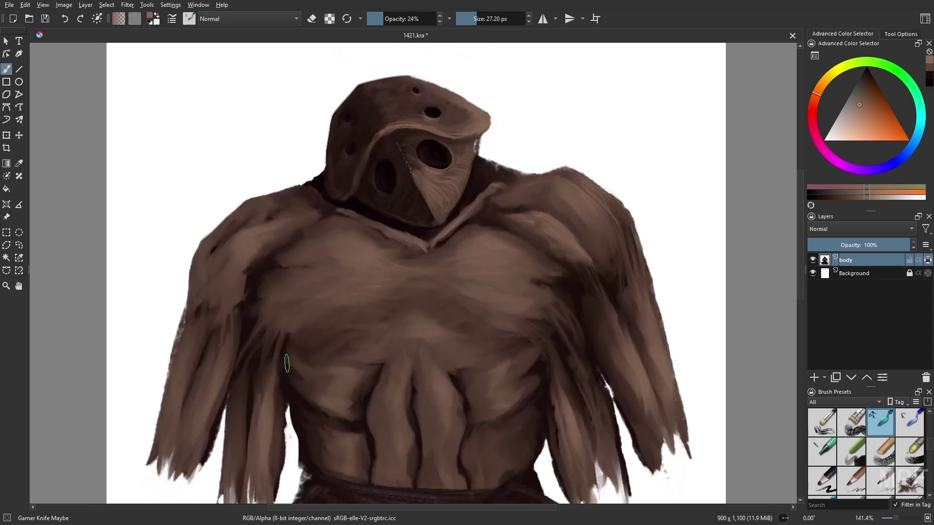
{"action": "right_click", "coordinate": [354, 373]}
{"action": "left_click", "coordinate": [422, 441]}
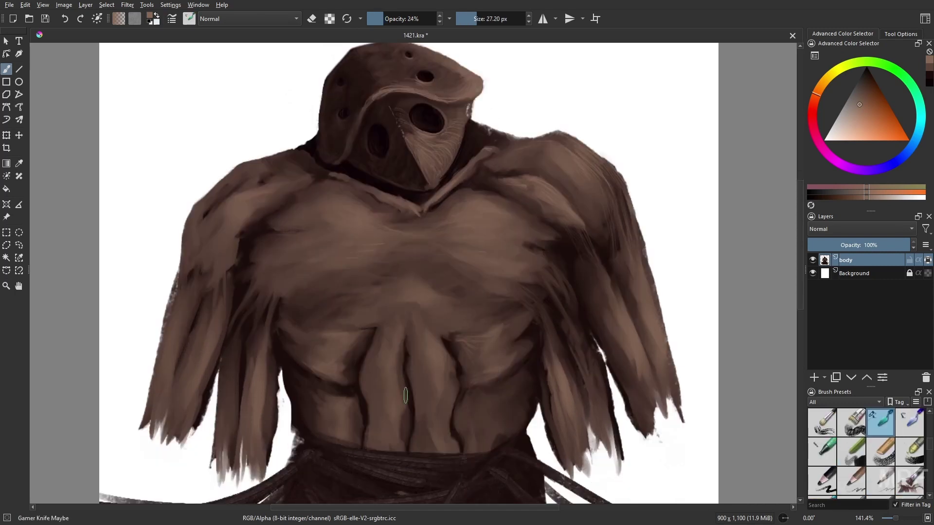
{"action": "scroll", "coordinate": [425, 361], "scroll_direction": "down", "scroll_amount": 3}
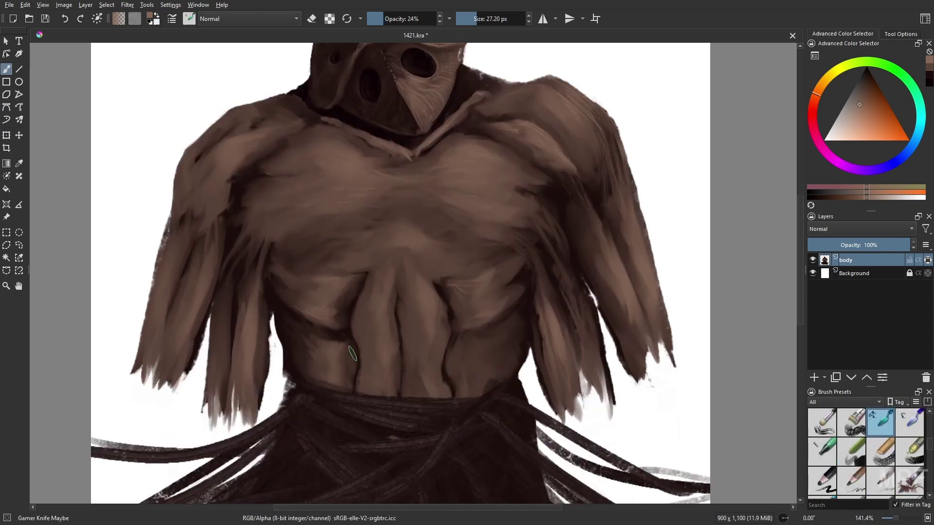
{"action": "left_click_drag", "start_coordinate": [343, 334], "coordinate": [321, 323]}
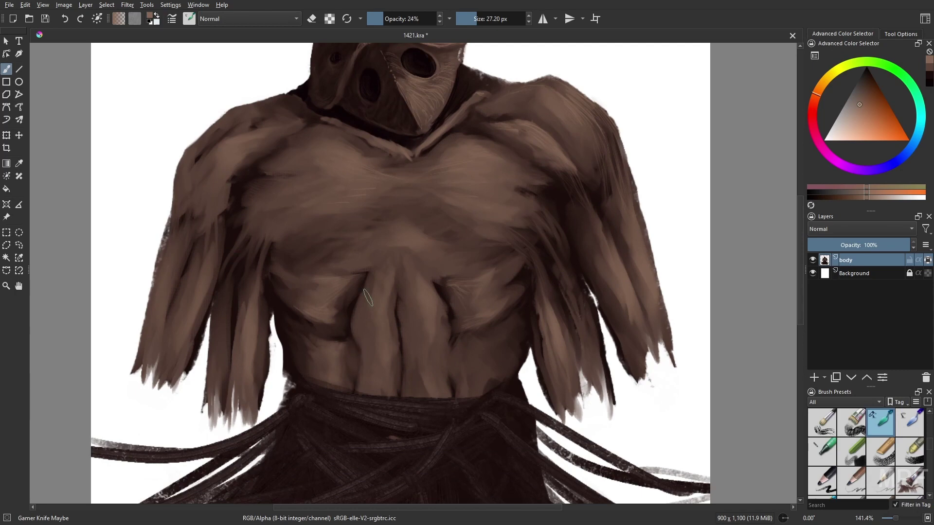
Draw fine light-brown strands over the left inner arm and the torso with the 3 px liner at 31% opacity
{"action": "right_click", "coordinate": [438, 313]}
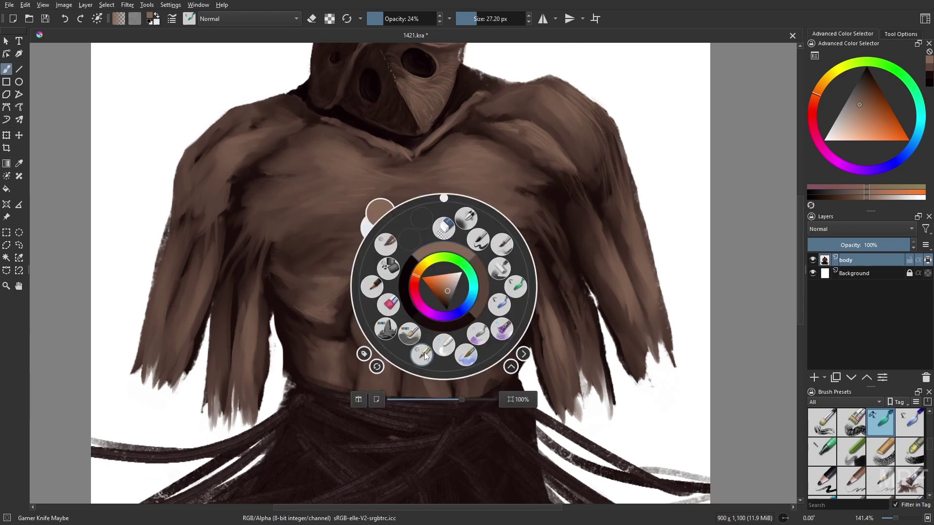
{"action": "left_click", "coordinate": [409, 227]}
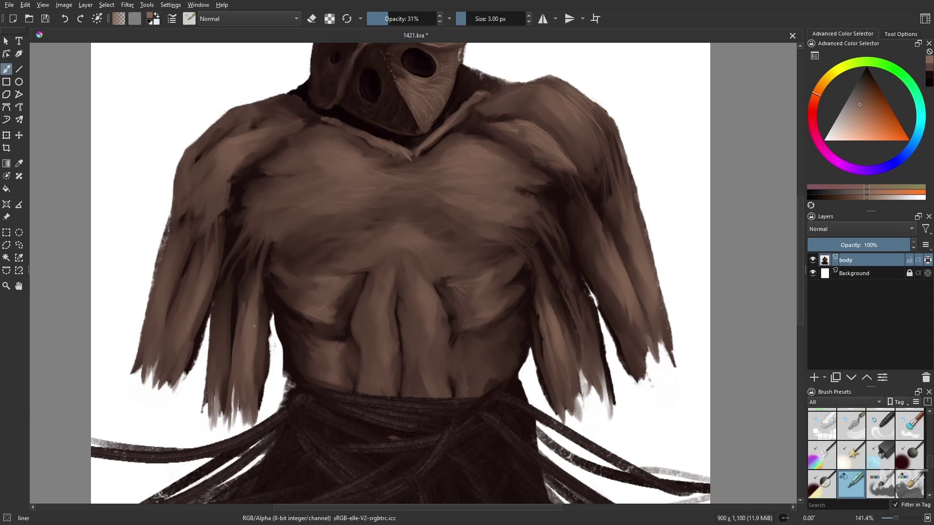
{"action": "left_click_drag", "start_coordinate": [254, 326], "coordinate": [242, 375]}
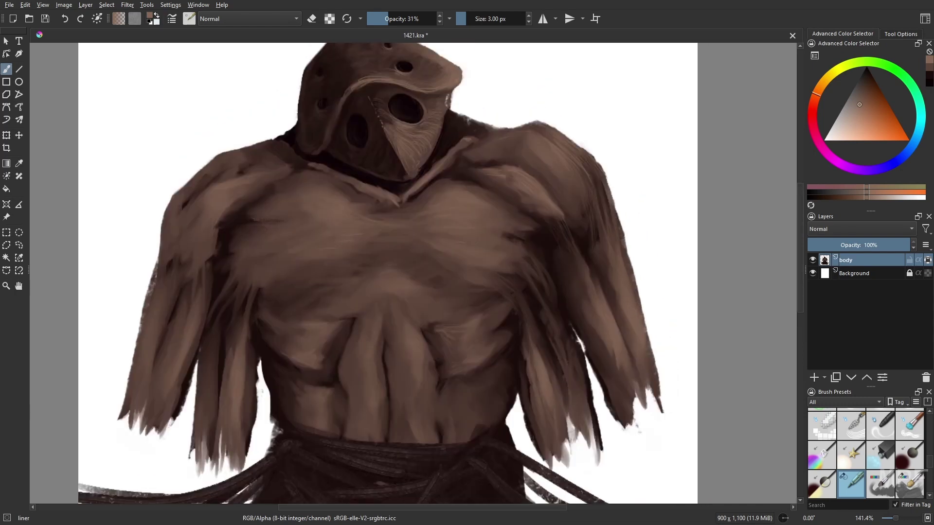
{"action": "scroll", "coordinate": [412, 419], "scroll_direction": "down", "scroll_amount": 3}
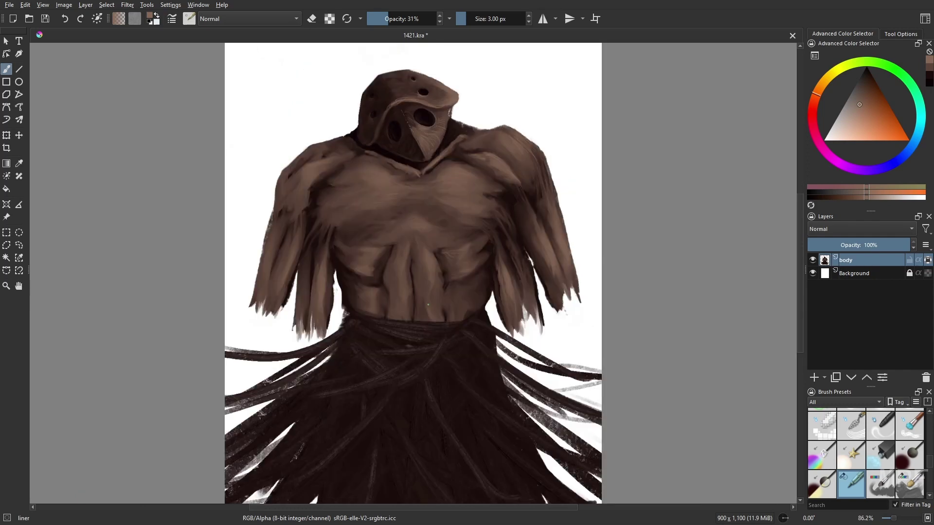
Add a layer named "back" above the Background layer and fill it with muted teal
{"action": "left_click", "coordinate": [859, 274]}
{"action": "key", "text": "Insert"}
{"action": "type", "text": "back"}
{"action": "key", "text": "Return"}
{"action": "left_click", "coordinate": [917, 128]}
{"action": "left_click", "coordinate": [852, 110]}
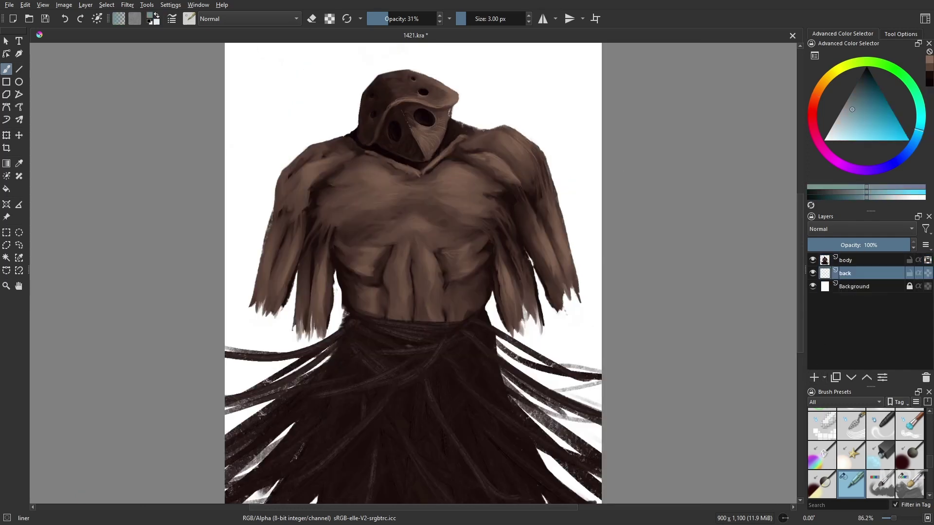
{"action": "key", "text": "f"}
{"action": "left_click", "coordinate": [591, 208]}
Shade the backdrop with vertical gradients, dark blue across the lower part and pale aqua at the top
{"action": "left_click", "coordinate": [857, 95]}
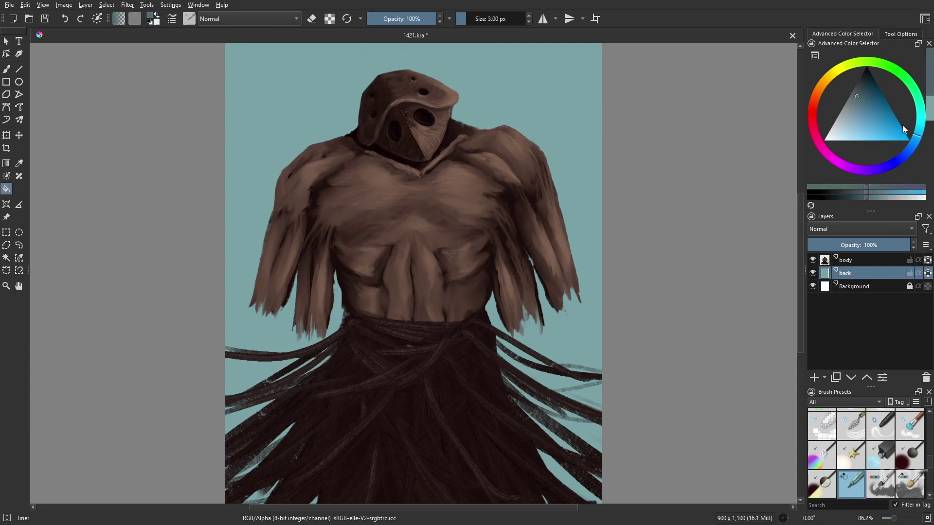
{"action": "key", "text": "g"}
{"action": "left_click_drag", "start_coordinate": [380, 58], "coordinate": [380, 487]}
{"action": "left_click", "coordinate": [862, 91]}
{"action": "left_click_drag", "start_coordinate": [477, 98], "coordinate": [478, 403]}
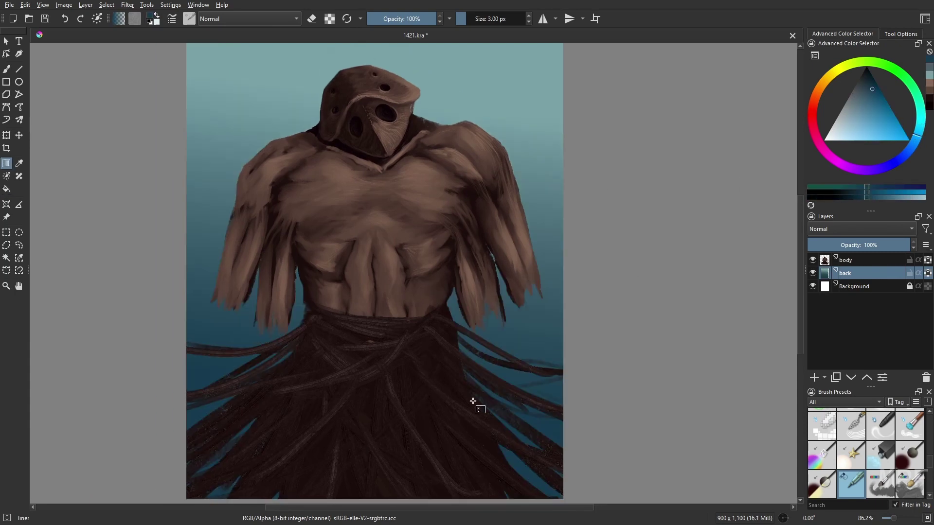
{"action": "left_click", "coordinate": [926, 94]}
{"action": "left_click", "coordinate": [846, 127]}
{"action": "left_click_drag", "start_coordinate": [452, 97], "coordinate": [452, 214]}
Soften the pale aqua glow around the shoulders on the back layer with Airbrush Soft at 384.68 px and 56% opacity
{"action": "key", "text": "b"}
{"action": "key", "text": "/"}
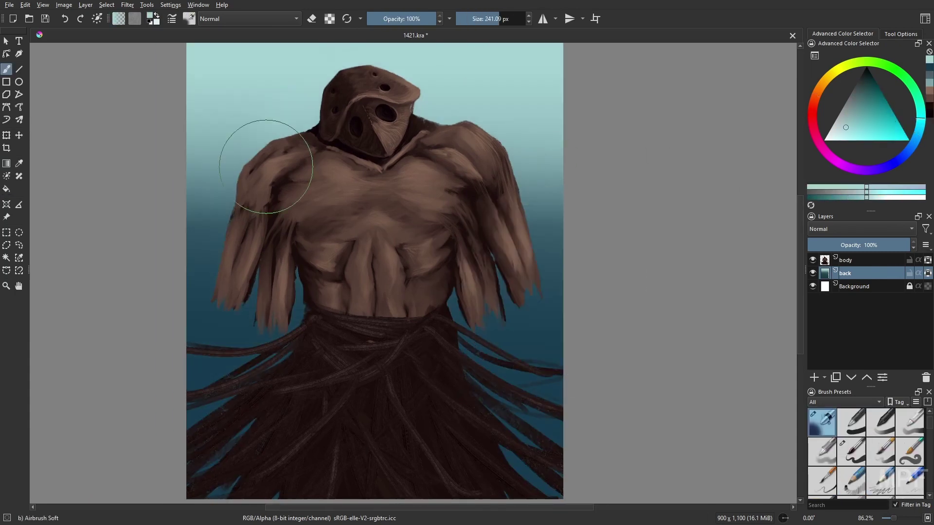
{"action": "left_click", "coordinate": [506, 18]}
{"action": "left_click", "coordinate": [407, 19]}
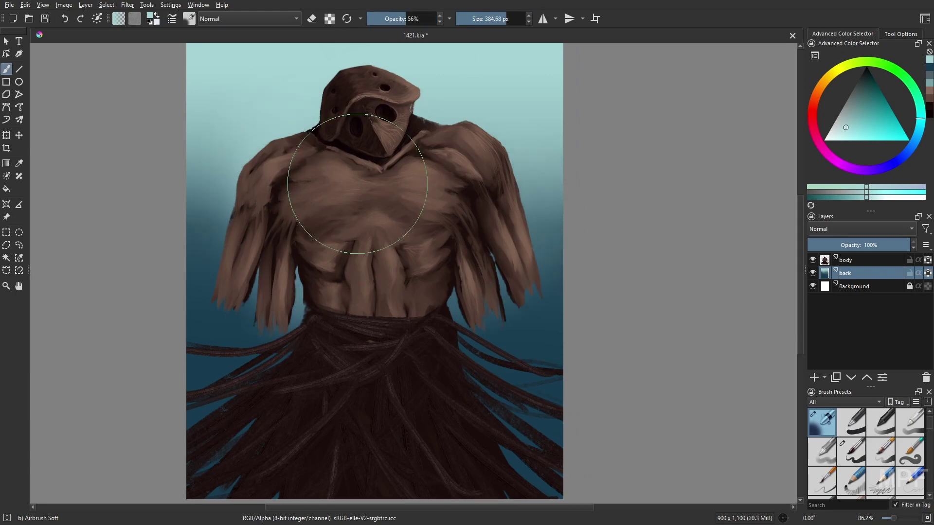
Place the body layer in a group named "creature" and add a layer named "mult" above it inside the group
{"action": "left_click", "coordinate": [845, 259]}
{"action": "key", "text": "ctrl+g"}
{"action": "double_click", "coordinate": [859, 261]}
{"action": "type", "text": "creature"}
{"action": "key", "text": "Insert"}
{"action": "key", "text": "F2"}
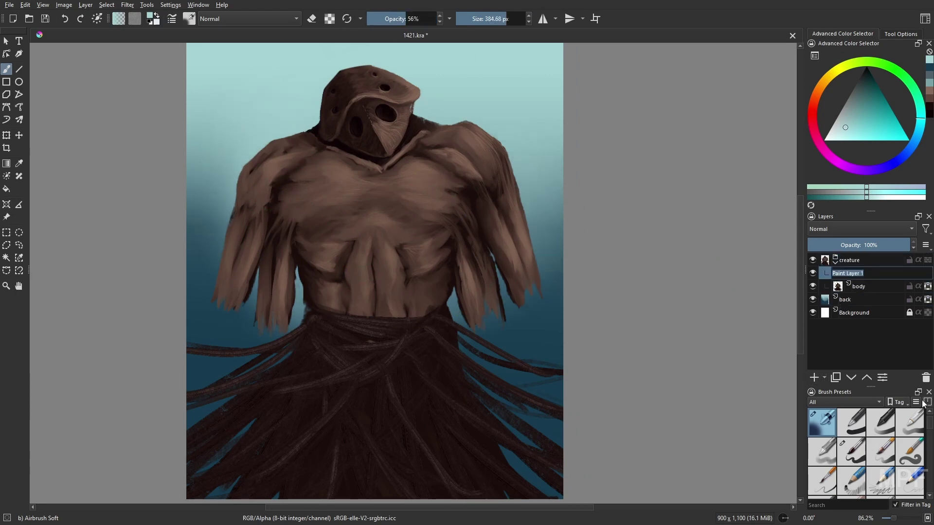
{"action": "type", "text": "mult"}
{"action": "key", "text": "Return"}
On the body layer, paint thin near-black strands along the robe's right edge with the RGBA 06 Rock brush at 8 px
{"action": "left_click", "coordinate": [871, 286]}
{"action": "key", "text": "/"}
{"action": "left_click", "coordinate": [507, 360], "text": "ctrl"}
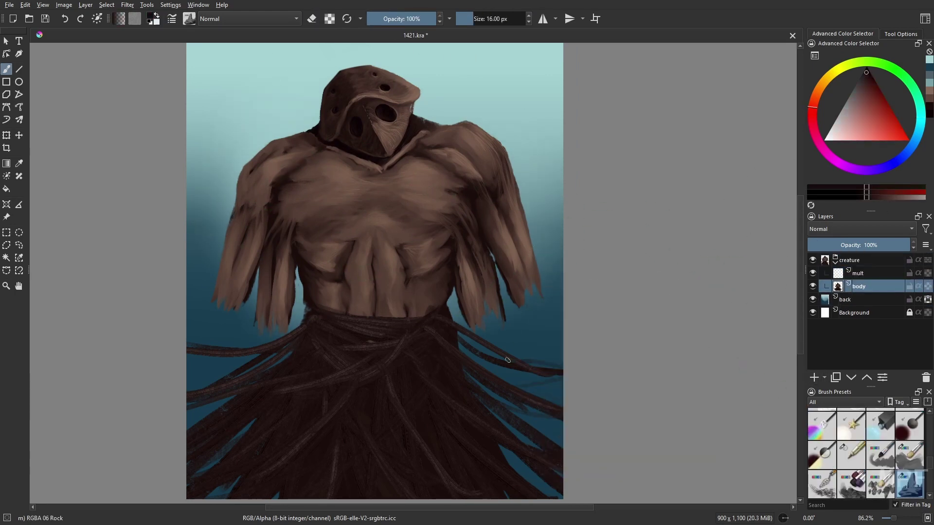
{"action": "key", "text": "bracketleft"}
{"action": "key", "text": "bracketleft"}
{"action": "key", "text": "bracketleft"}
{"action": "key", "text": "bracketleft"}
{"action": "left_click_drag", "start_coordinate": [561, 434], "coordinate": [509, 410]}
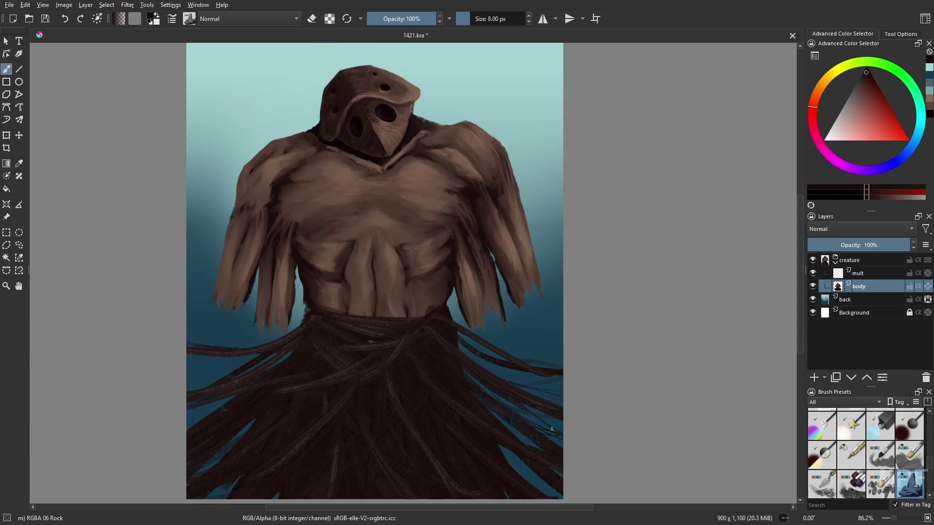
Extend the near-black strands along both sides of the robe with the RGBA 06 Rock brush at 11 px
{"action": "key", "text": "bracketright"}
{"action": "key", "text": "bracketright"}
{"action": "key", "text": "bracketright"}
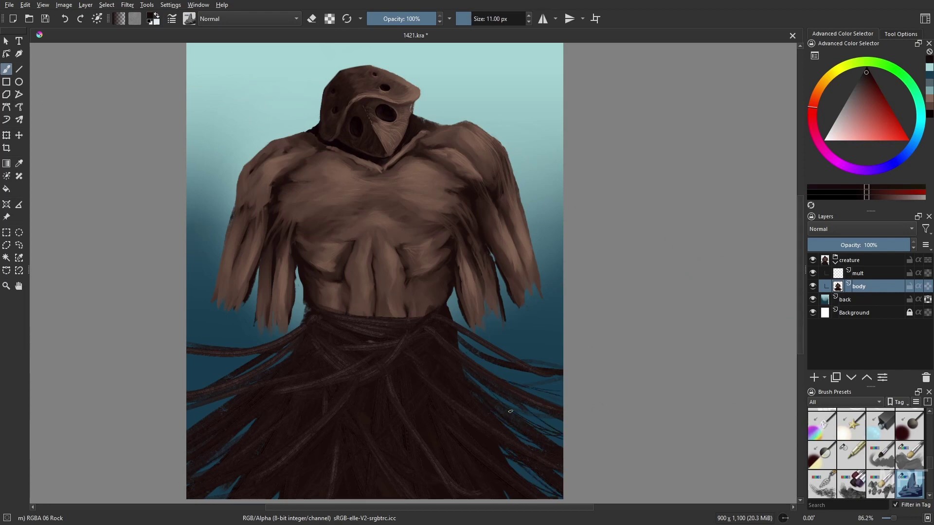
{"action": "scroll", "coordinate": [528, 324], "scroll_direction": "down", "scroll_amount": 1}
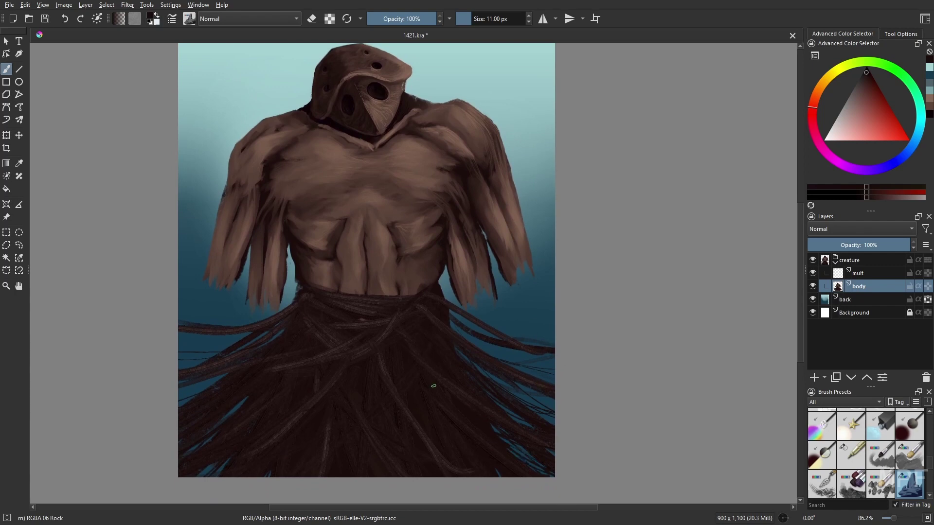
Thicken the strands flaring from the robe's right side in near-black with the rock brush at 18 px
{"action": "key", "text": "bracketright"}
{"action": "key", "text": "bracketright"}
{"action": "key", "text": "bracketright"}
{"action": "key", "text": "bracketright"}
{"action": "key", "text": "bracketright"}
{"action": "key", "text": "bracketright"}
{"action": "key", "text": "bracketright"}
{"action": "left_click_drag", "start_coordinate": [549, 389], "coordinate": [470, 343]}
{"action": "left_click_drag", "start_coordinate": [550, 372], "coordinate": [490, 323]}
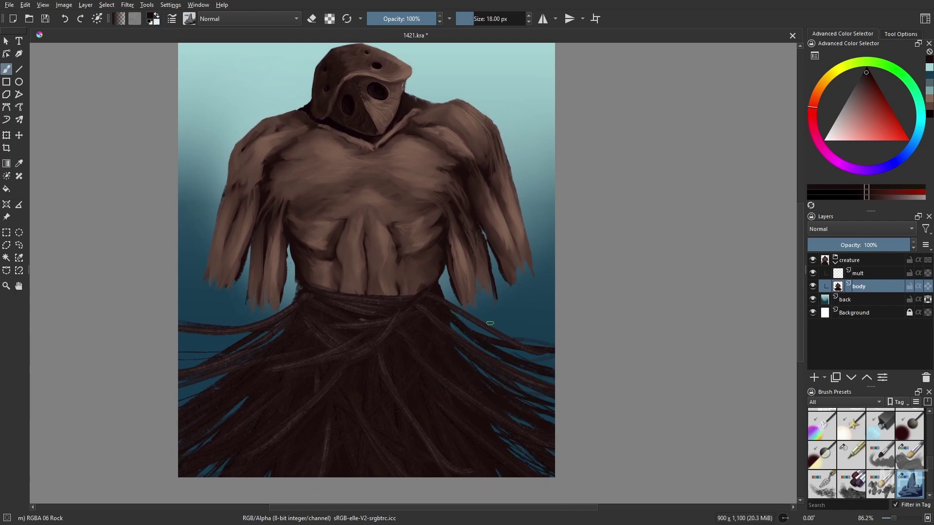
Fill out the robe's flared strands on both sides in near-black with the RGBA 02 Thickpaint brush at 26 px
{"action": "right_click", "coordinate": [470, 384]}
{"action": "left_click", "coordinate": [496, 431]}
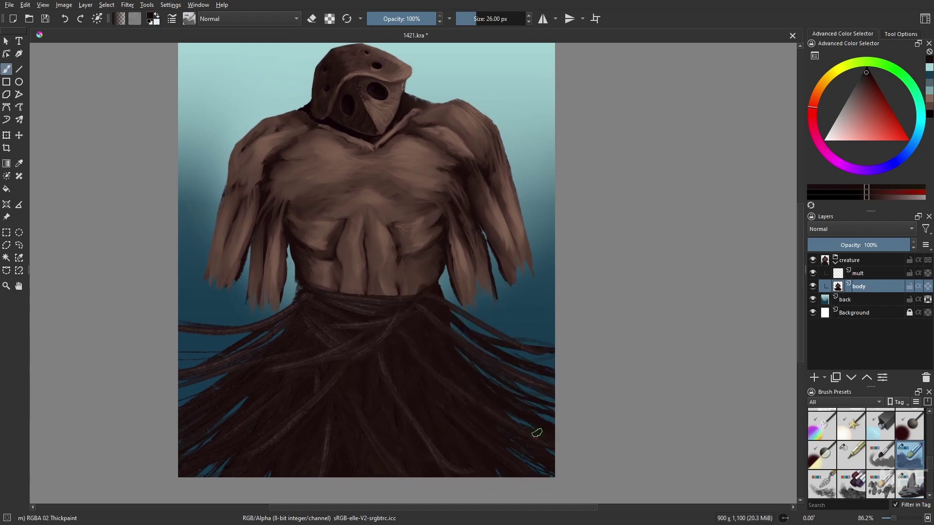
{"action": "left_click_drag", "start_coordinate": [471, 363], "coordinate": [592, 446]}
{"action": "left_click_drag", "start_coordinate": [178, 400], "coordinate": [225, 375]}
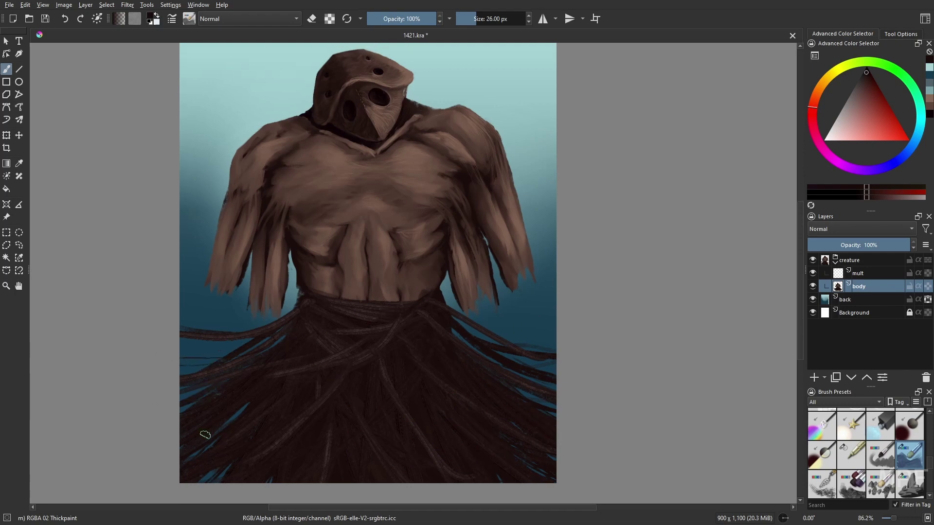
Set the mult layer to Multiply with inherited alpha and fill it with dark blue
{"action": "key", "text": "2"}
{"action": "right_click", "coordinate": [630, 375]}
{"action": "key", "text": "Page_Up"}
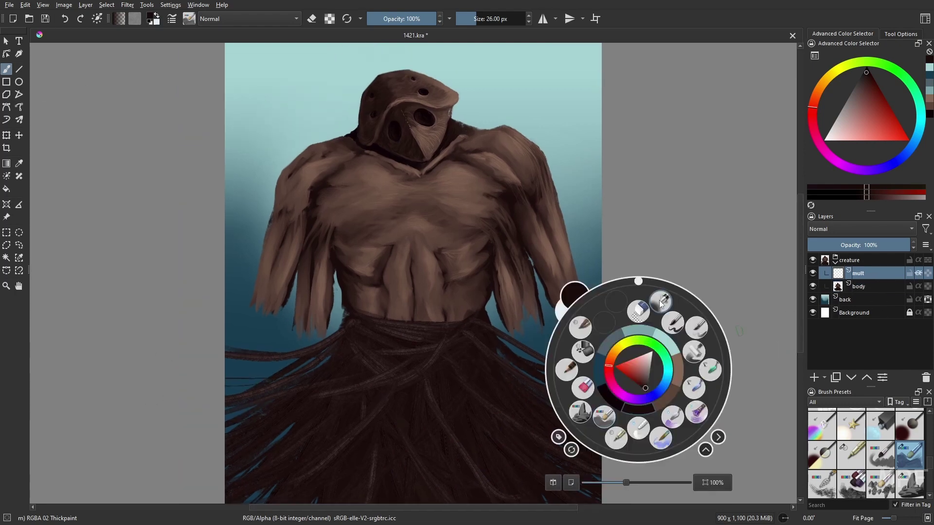
{"action": "left_click", "coordinate": [673, 384]}
{"action": "key", "text": "BackSpace"}
{"action": "key", "text": "alt+shift+m"}
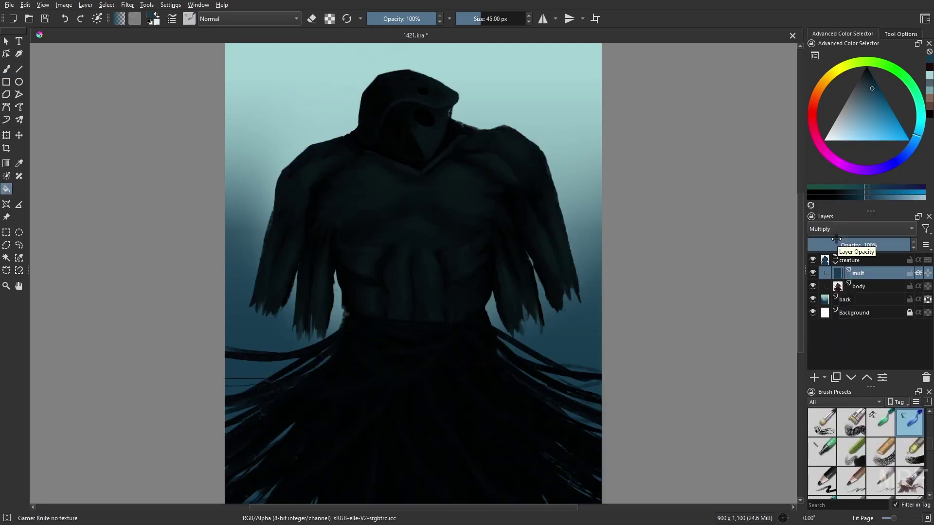
Lighten the upper part of the mult layer with a muted teal gradient
{"action": "right_click", "coordinate": [609, 322]}
{"action": "left_click", "coordinate": [607, 293]}
{"action": "key", "text": "/"}
{"action": "key", "text": "BackSpace"}
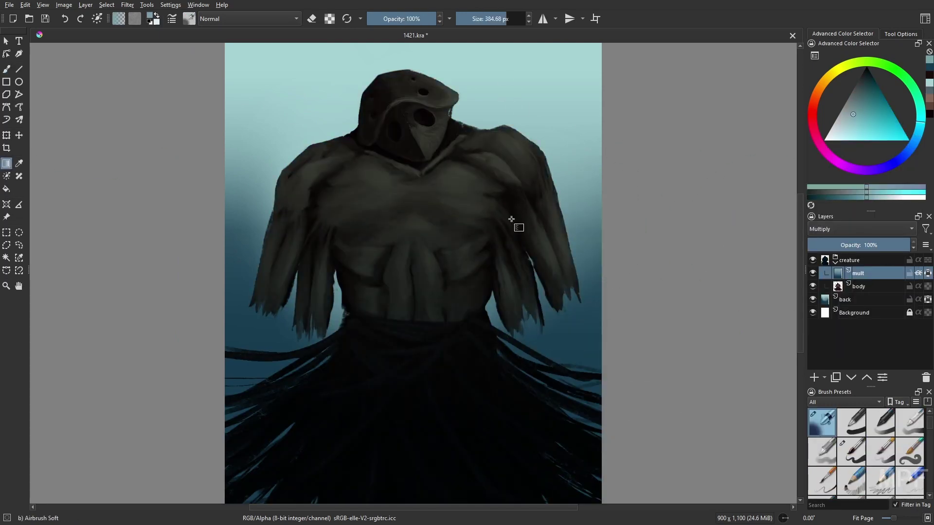
Erase the mult shading from the lit side of the head and the right shoulder with the Gamer Knife no texture brush
{"action": "key", "text": "/"}
{"action": "key", "text": "e"}
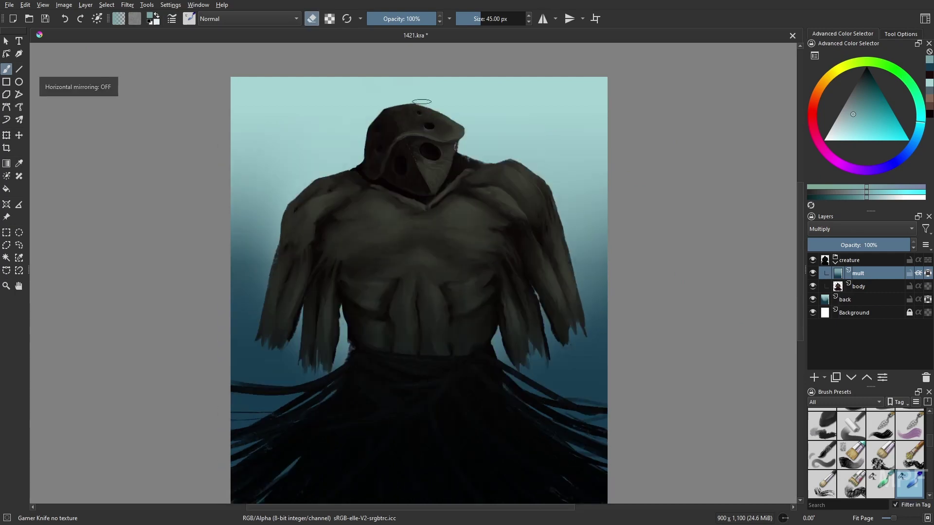
{"action": "mouse_move", "coordinate": [416, 111]}
{"action": "left_mouse_down"}
{"action": "mouse_move", "coordinate": [445, 123]}
{"action": "mouse_move", "coordinate": [428, 177]}
{"action": "mouse_move", "coordinate": [441, 188]}
{"action": "left_mouse_up"}
{"action": "mouse_move", "coordinate": [478, 162]}
{"action": "left_mouse_down"}
{"action": "mouse_move", "coordinate": [461, 179]}
{"action": "mouse_move", "coordinate": [545, 150]}
{"action": "mouse_move", "coordinate": [518, 160]}
{"action": "mouse_move", "coordinate": [546, 194]}
{"action": "mouse_move", "coordinate": [483, 178]}
{"action": "mouse_move", "coordinate": [445, 193]}
{"action": "left_mouse_up"}
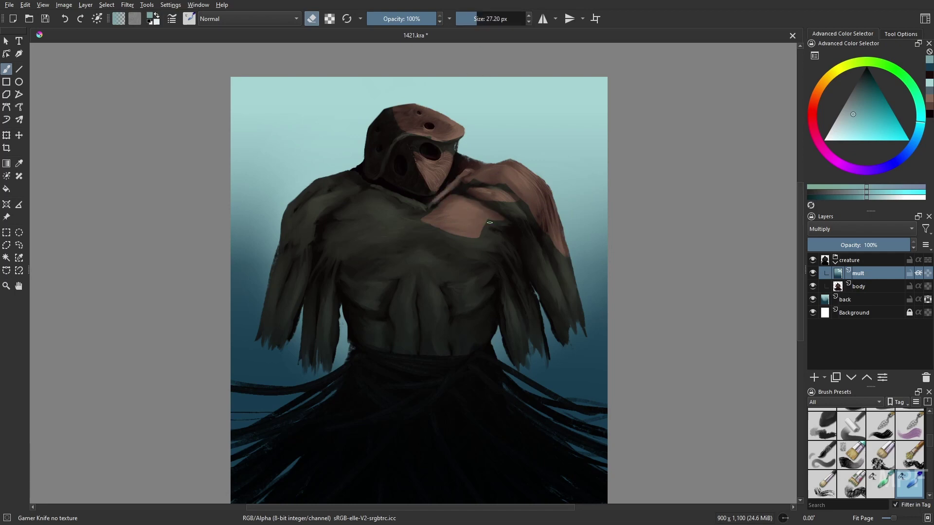
Erase hard-edged light patches out of the mult shading on the chest, upper abdomen and arms at 100% opacity
{"action": "mouse_move", "coordinate": [489, 223]}
{"action": "left_mouse_down"}
{"action": "mouse_move", "coordinate": [492, 243]}
{"action": "mouse_move", "coordinate": [488, 205]}
{"action": "mouse_move", "coordinate": [437, 263]}
{"action": "left_mouse_up"}
{"action": "left_click", "coordinate": [428, 263]}
{"action": "mouse_move", "coordinate": [403, 202]}
{"action": "left_mouse_down"}
{"action": "mouse_move", "coordinate": [380, 224]}
{"action": "mouse_move", "coordinate": [428, 229]}
{"action": "left_mouse_up"}
{"action": "mouse_move", "coordinate": [550, 255]}
{"action": "left_mouse_down"}
{"action": "mouse_move", "coordinate": [565, 273]}
{"action": "mouse_move", "coordinate": [511, 205]}
{"action": "mouse_move", "coordinate": [482, 207]}
{"action": "mouse_move", "coordinate": [513, 313]}
{"action": "mouse_move", "coordinate": [428, 253]}
{"action": "left_mouse_up"}
Soften the edges of the lit patches on the chest and abdomen, erasing with a 42.76 px brush at 49% opacity
{"action": "key", "text": "i"}
{"action": "key", "text": "i"}
{"action": "key", "text": "i"}
{"action": "key", "text": "i"}
{"action": "key", "text": "i"}
{"action": "mouse_move", "coordinate": [457, 302]}
{"action": "left_mouse_down", "text": "shift"}
{"action": "mouse_move", "coordinate": [434, 303]}
{"action": "mouse_move", "coordinate": [341, 204]}
{"action": "mouse_move", "coordinate": [306, 223]}
{"action": "left_mouse_up", "text": "shift"}
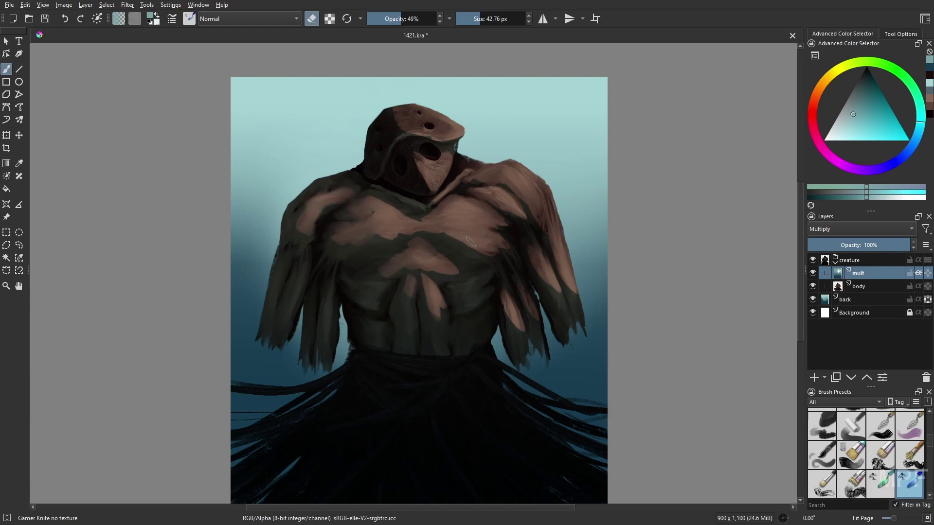
{"action": "mouse_move", "coordinate": [603, 290]}
{"action": "left_mouse_down"}
{"action": "mouse_move", "coordinate": [553, 280]}
{"action": "mouse_move", "coordinate": [570, 278]}
{"action": "mouse_move", "coordinate": [431, 333]}
{"action": "mouse_move", "coordinate": [393, 312]}
{"action": "mouse_move", "coordinate": [406, 300]}
{"action": "mouse_move", "coordinate": [370, 297]}
{"action": "mouse_move", "coordinate": [477, 284]}
{"action": "mouse_move", "coordinate": [454, 275]}
{"action": "left_mouse_up"}
Gently erase the mult shading across the shoulders, chest and arms with a 60.07 px brush at 16% opacity
{"action": "key", "text": "i"}
{"action": "key", "text": "i"}
{"action": "key", "text": "i"}
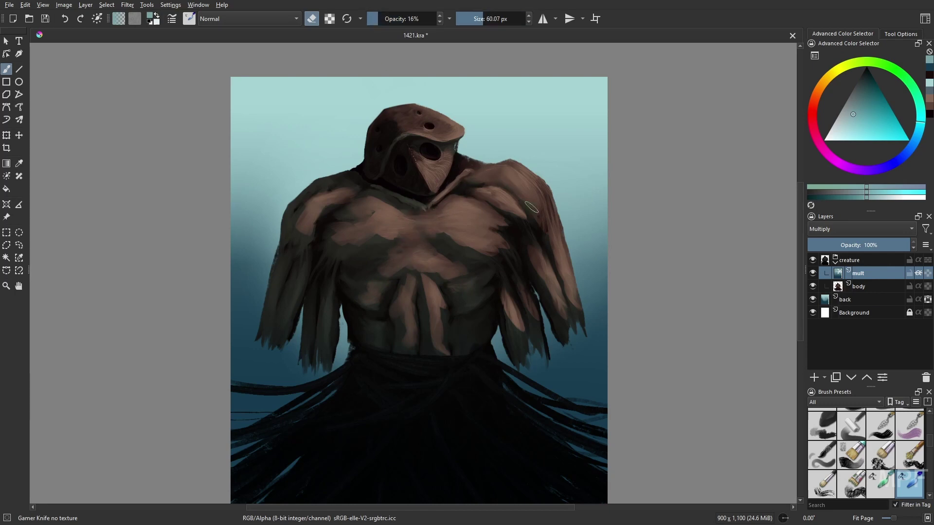
{"action": "mouse_move", "coordinate": [531, 207]}
{"action": "left_mouse_down"}
{"action": "mouse_move", "coordinate": [567, 202]}
{"action": "mouse_move", "coordinate": [555, 262]}
{"action": "mouse_move", "coordinate": [528, 242]}
{"action": "left_mouse_up"}
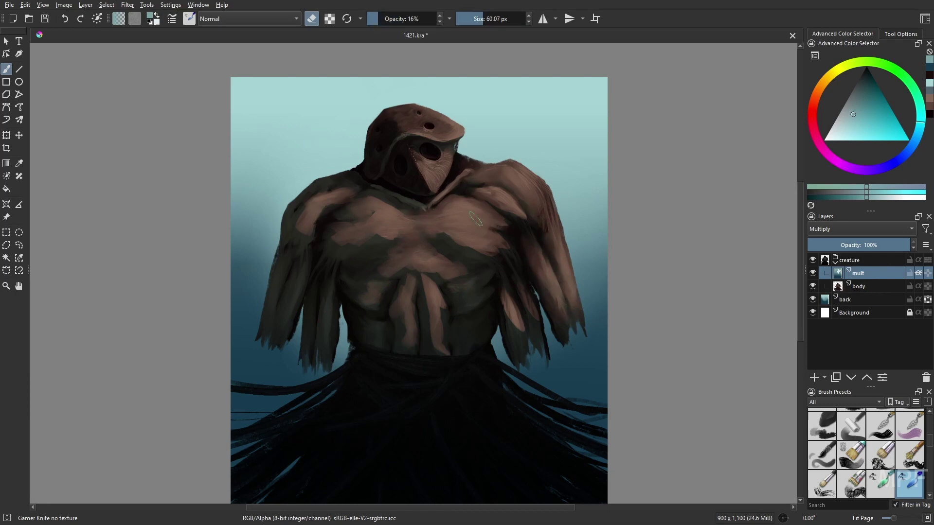
{"action": "mouse_move", "coordinate": [548, 213]}
{"action": "left_mouse_down"}
{"action": "mouse_move", "coordinate": [497, 242]}
{"action": "mouse_move", "coordinate": [454, 234]}
{"action": "mouse_move", "coordinate": [505, 236]}
{"action": "mouse_move", "coordinate": [352, 240]}
{"action": "mouse_move", "coordinate": [333, 233]}
{"action": "mouse_move", "coordinate": [348, 212]}
{"action": "mouse_move", "coordinate": [416, 216]}
{"action": "mouse_move", "coordinate": [341, 198]}
{"action": "mouse_move", "coordinate": [321, 233]}
{"action": "left_mouse_up"}
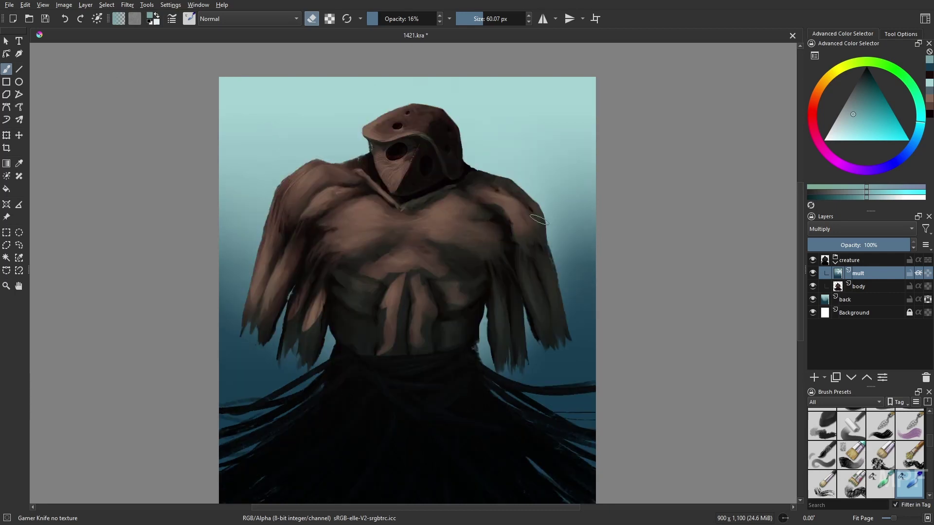
{"action": "key", "text": "e"}
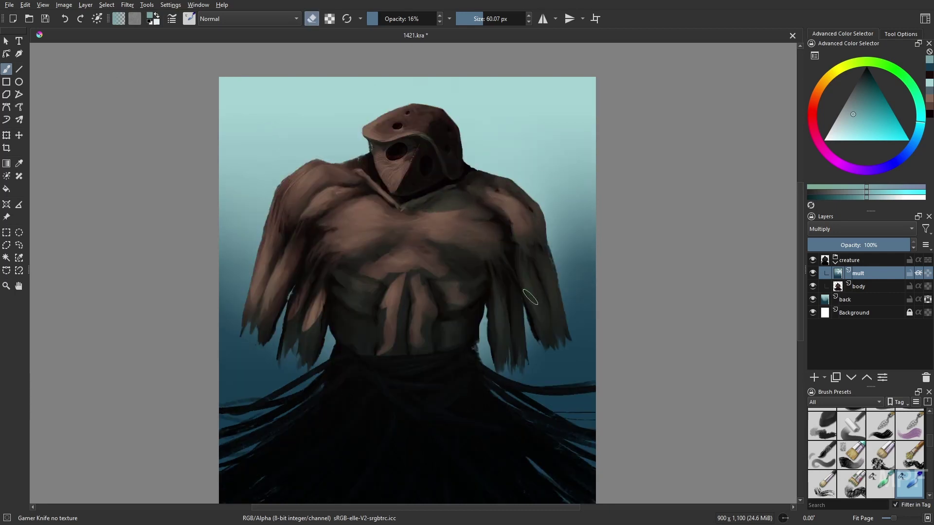
{"action": "mouse_move", "coordinate": [530, 297]}
{"action": "left_mouse_down"}
{"action": "mouse_move", "coordinate": [541, 321]}
{"action": "mouse_move", "coordinate": [546, 219]}
{"action": "mouse_move", "coordinate": [534, 324]}
{"action": "mouse_move", "coordinate": [542, 307]}
{"action": "mouse_move", "coordinate": [500, 335]}
{"action": "left_mouse_up"}
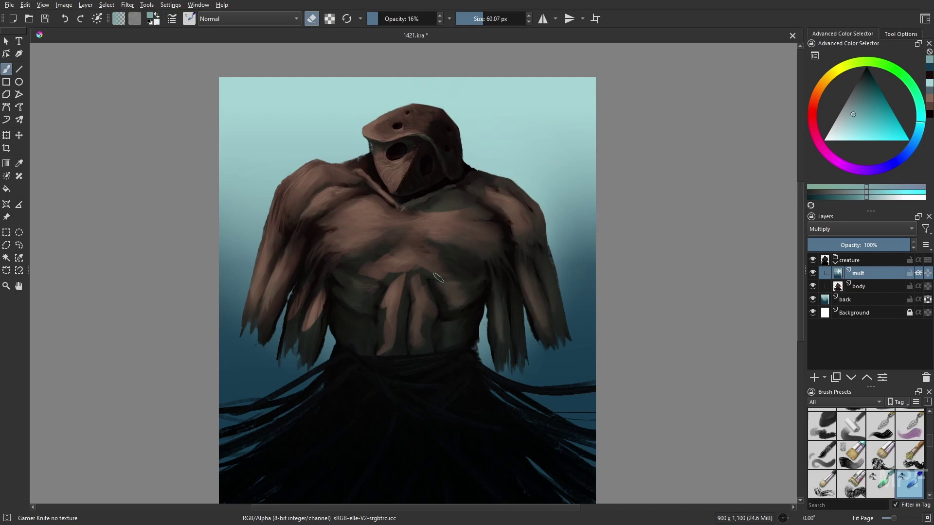
Blend the ribs, abdomen and arm tips on the mult layer by repainting teal shadow and erasing light at 16% opacity
{"action": "key", "text": "e"}
{"action": "mouse_move", "coordinate": [435, 275]}
{"action": "left_mouse_down"}
{"action": "mouse_move", "coordinate": [402, 276]}
{"action": "mouse_move", "coordinate": [420, 268]}
{"action": "mouse_move", "coordinate": [402, 294]}
{"action": "mouse_move", "coordinate": [395, 278]}
{"action": "mouse_move", "coordinate": [413, 242]}
{"action": "mouse_move", "coordinate": [385, 260]}
{"action": "left_mouse_up"}
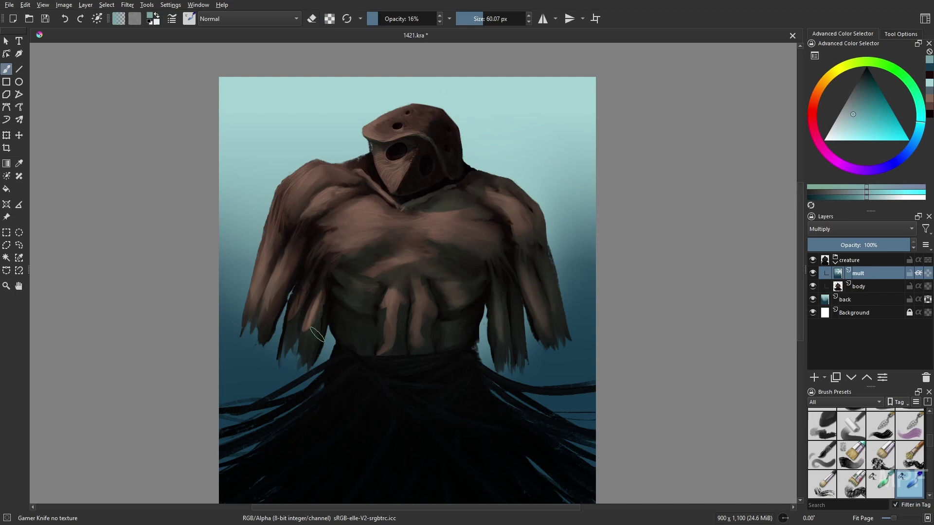
{"action": "mouse_move", "coordinate": [531, 309]}
{"action": "left_mouse_down"}
{"action": "mouse_move", "coordinate": [538, 336]}
{"action": "mouse_move", "coordinate": [518, 343]}
{"action": "left_mouse_up"}
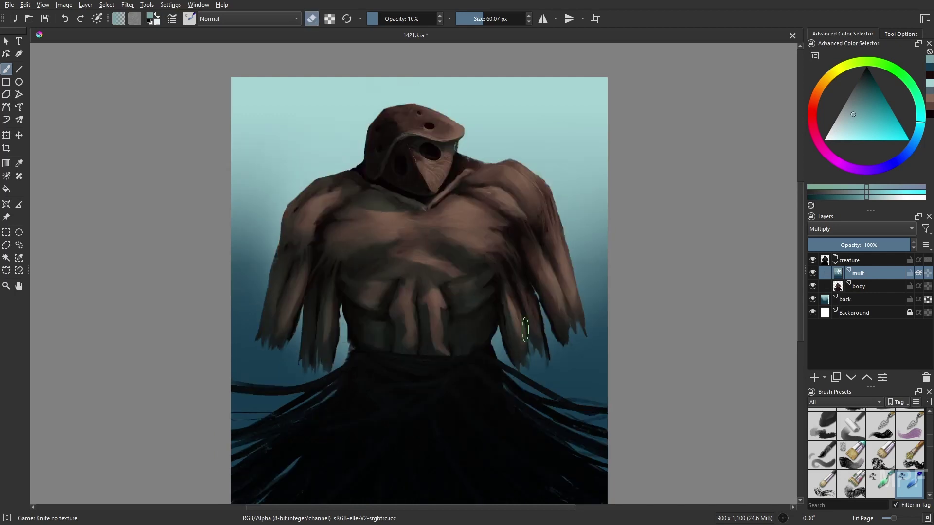
{"action": "mouse_move", "coordinate": [440, 306]}
{"action": "left_mouse_down"}
{"action": "mouse_move", "coordinate": [469, 286]}
{"action": "mouse_move", "coordinate": [431, 253]}
{"action": "mouse_move", "coordinate": [477, 266]}
{"action": "left_mouse_up"}
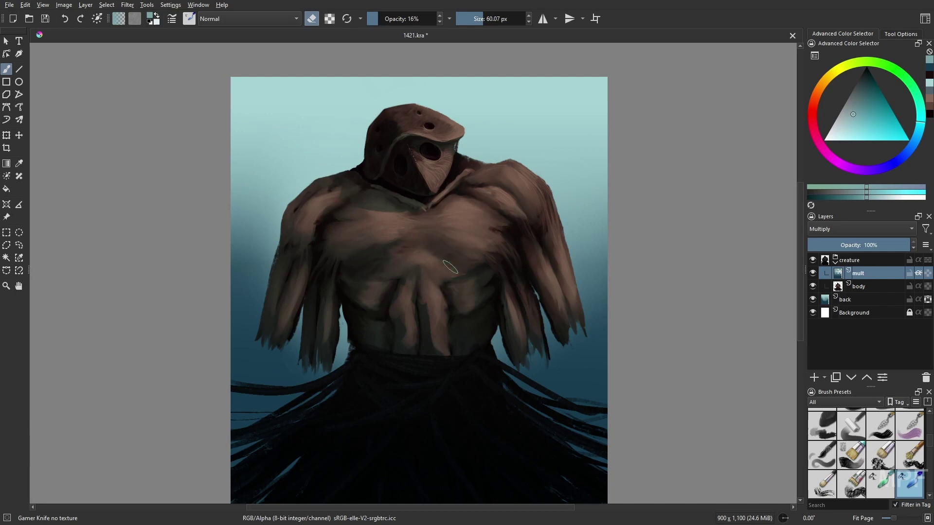
{"action": "key", "text": "m"}
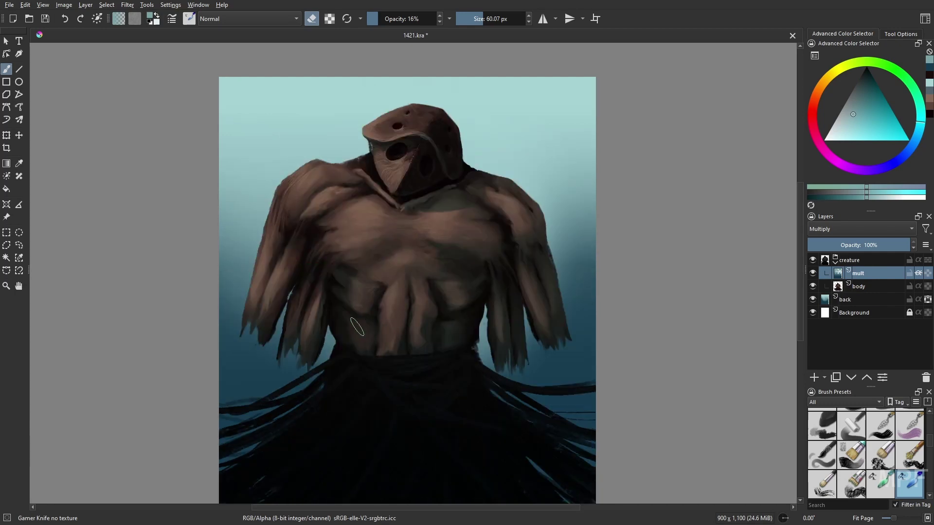
Fade the mult shading over the torso and arms, erasing with Airbrush Soft at 56% opacity and sizes up to 150.13 px
{"action": "right_click", "coordinate": [510, 267]}
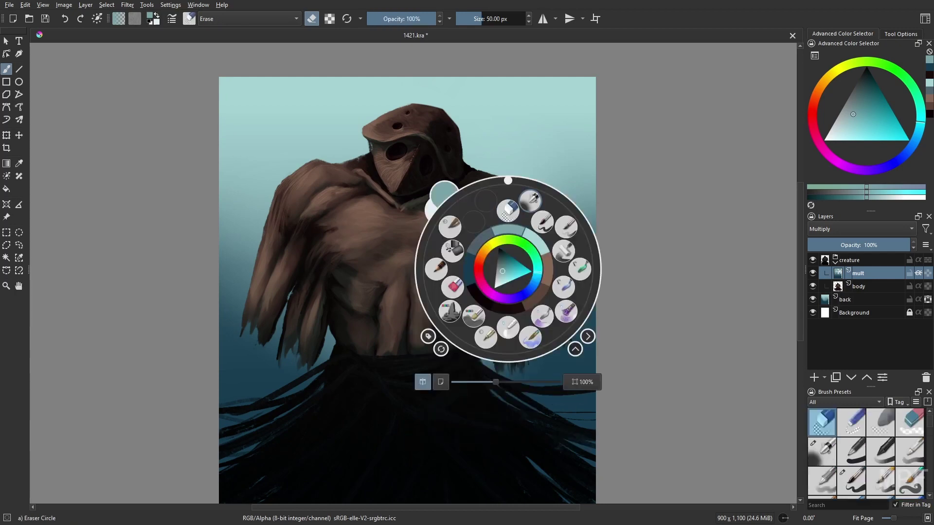
{"action": "left_click", "coordinate": [445, 287]}
{"action": "key", "text": "bracketright"}
{"action": "key", "text": "bracketright"}
{"action": "key", "text": "bracketright"}
{"action": "key", "text": "bracketright"}
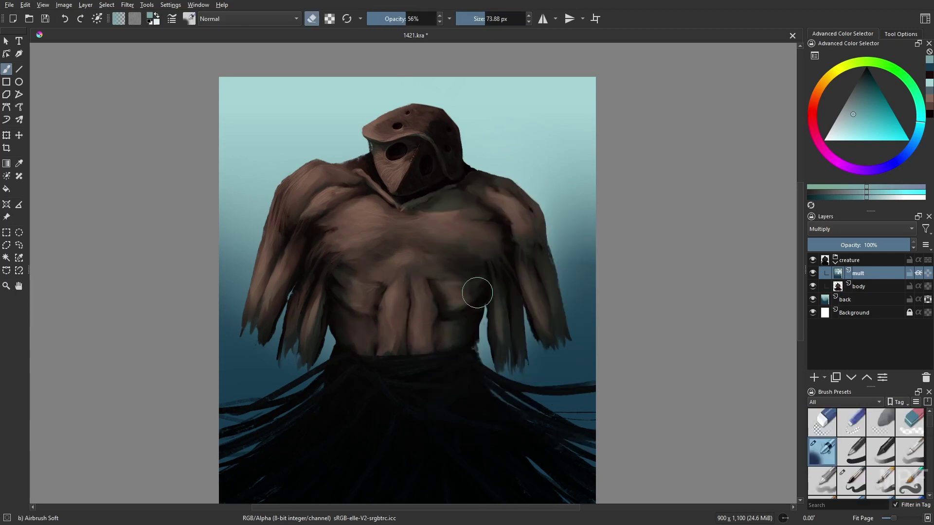
{"action": "left_click_drag", "start_coordinate": [266, 273], "coordinate": [267, 256]}
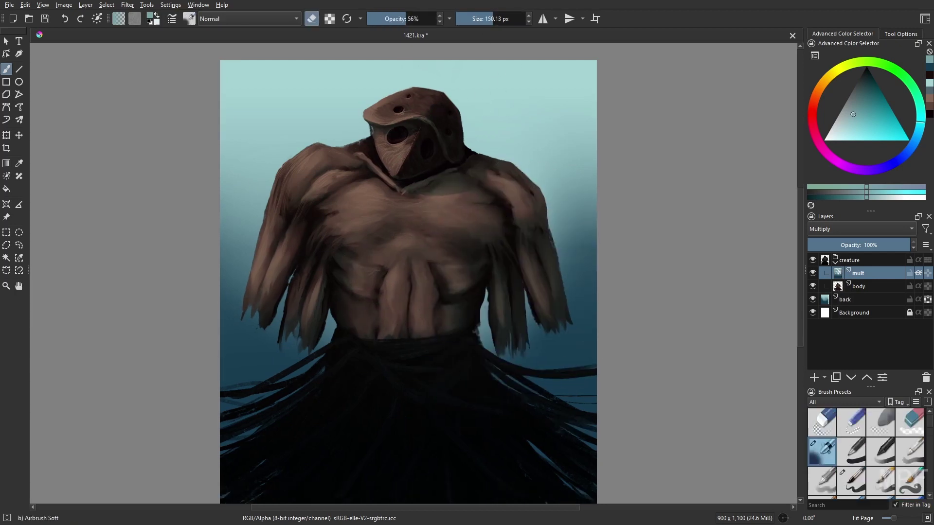
Erase the mult shading along the robe's folds and strands with Gamer Knife no texture at 37% opacity and 27.20 px
{"action": "left_click_drag", "start_coordinate": [511, 369], "coordinate": [515, 337]}
{"action": "key", "text": "slash"}
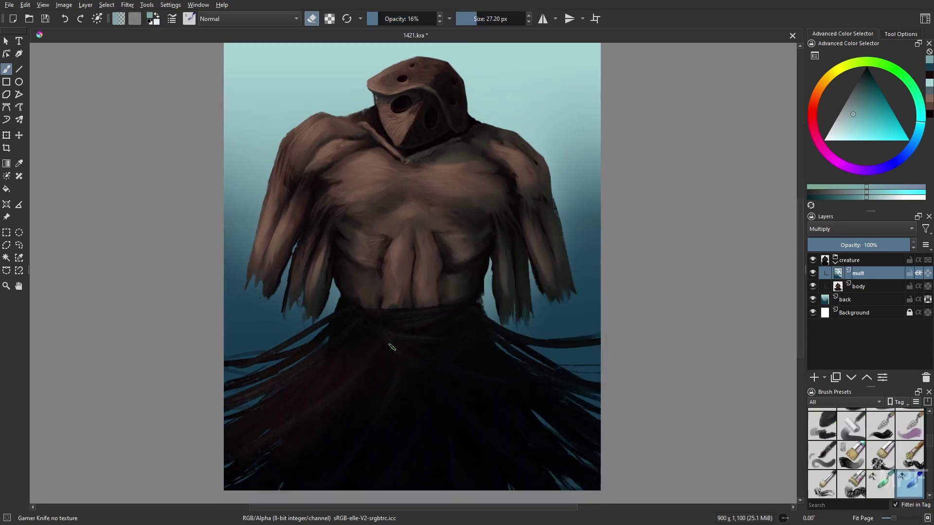
{"action": "key", "text": "o"}
{"action": "key", "text": "o"}
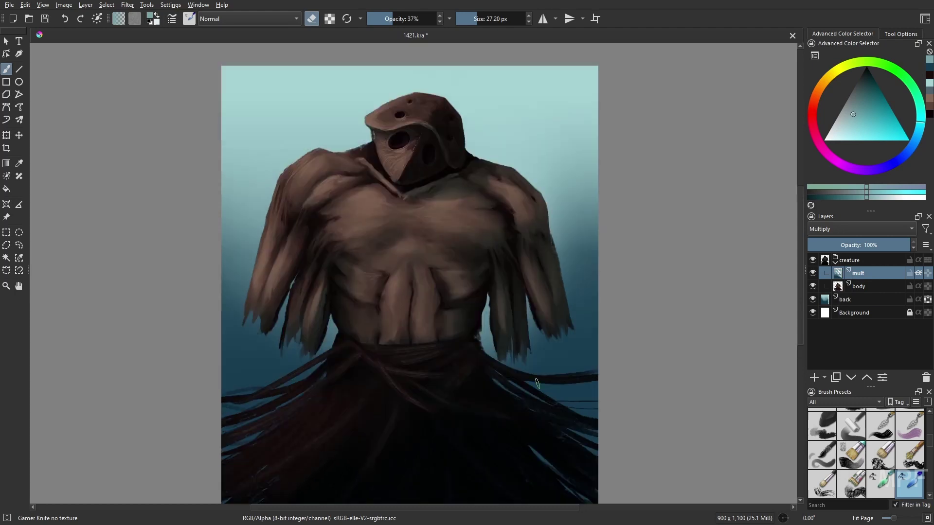
Add a layer named soft light above mult and set its blending mode to Soft Light (Photoshop)
{"action": "key", "text": "Insert"}
{"action": "type", "text": "soft light"}
{"action": "key", "text": "Return"}
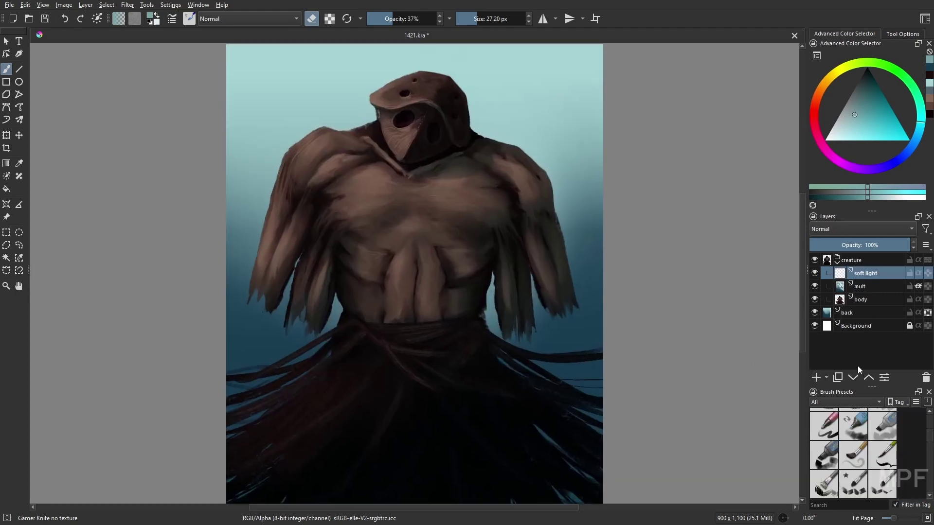
{"action": "left_click", "coordinate": [861, 228]}
{"action": "left_click", "coordinate": [847, 221]}
Paint red accents on the helmet, chest, arms, abdomen and robe with Airbrush Soft at 28% opacity and 45.37 px
{"action": "left_click", "coordinate": [881, 122]}
{"action": "right_click", "coordinate": [567, 239]}
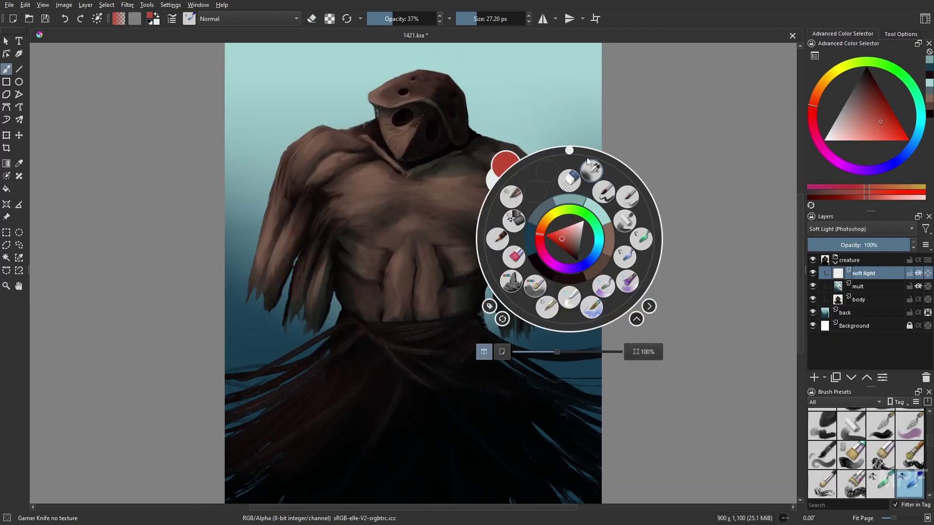
{"action": "left_click", "coordinate": [556, 202]}
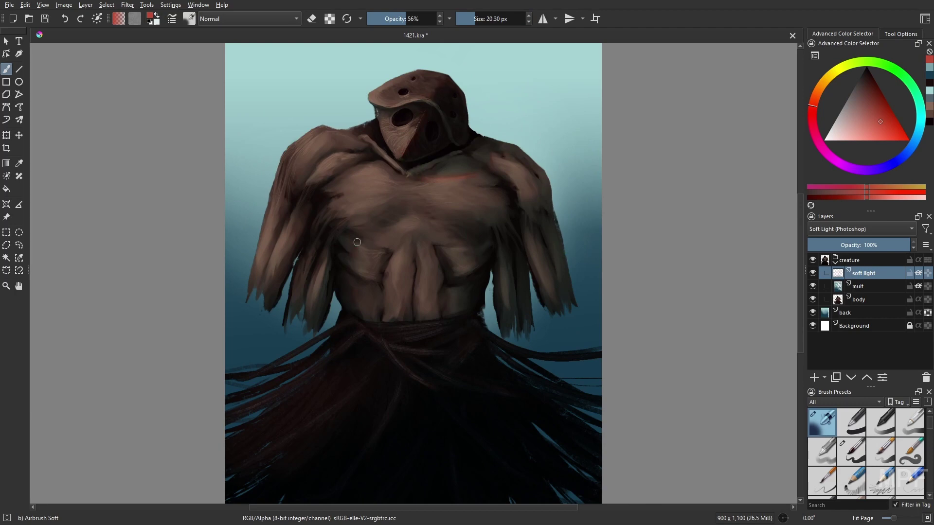
{"action": "key", "text": "bracketright"}
{"action": "key", "text": "bracketright"}
{"action": "key", "text": "bracketright"}
{"action": "key", "text": "o"}
{"action": "key", "text": "o"}
{"action": "key", "text": "o"}
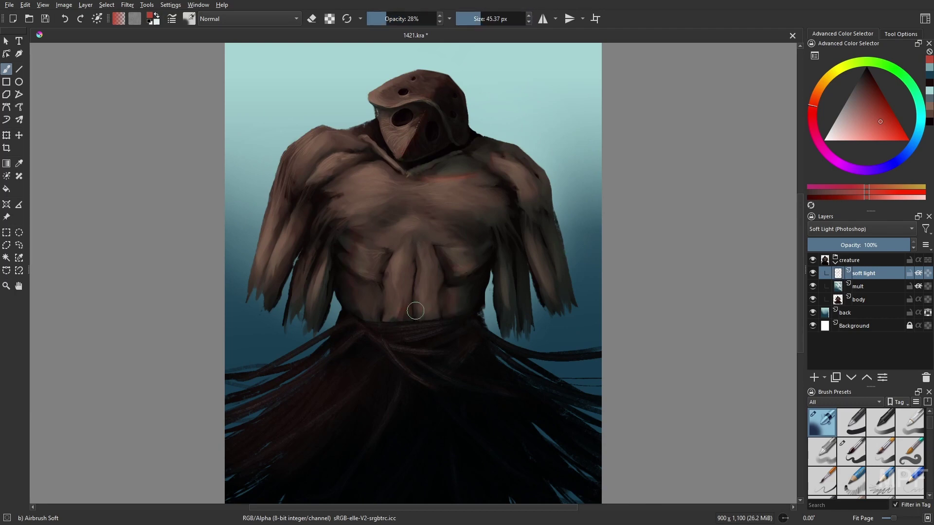
{"action": "left_click_drag", "start_coordinate": [441, 185], "coordinate": [309, 196]}
Add a Screen-mode layer named screen above creature and airbrush a pale teal glow over the upper backdrop at 28% opacity and 395.88 px
{"action": "key", "text": "Insert"}
{"action": "double_click", "coordinate": [855, 260]}
{"action": "type", "text": "screen"}
{"action": "key", "text": "Return"}
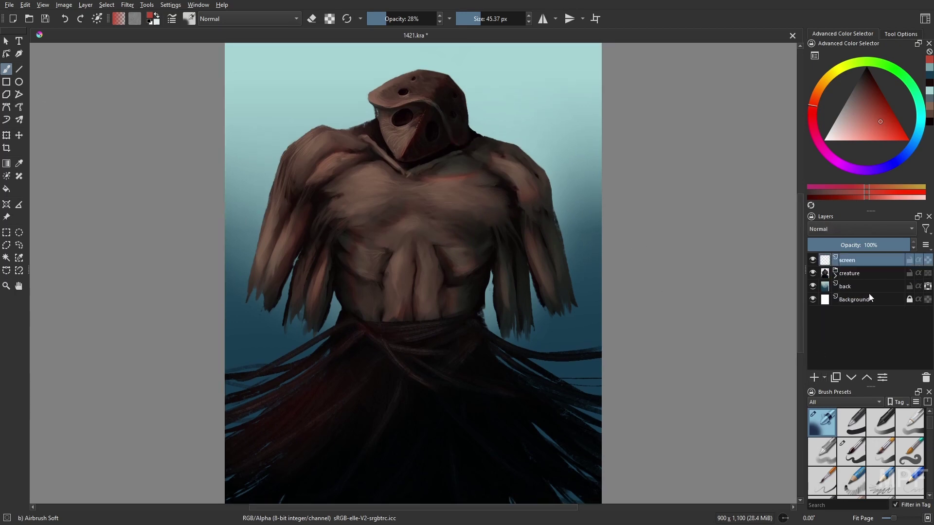
{"action": "left_click", "coordinate": [860, 229]}
{"action": "left_click", "coordinate": [826, 243]}
{"action": "left_click", "coordinate": [243, 88], "text": "ctrl"}
{"action": "left_click_drag", "start_coordinate": [213, 158], "coordinate": [292, 159]}
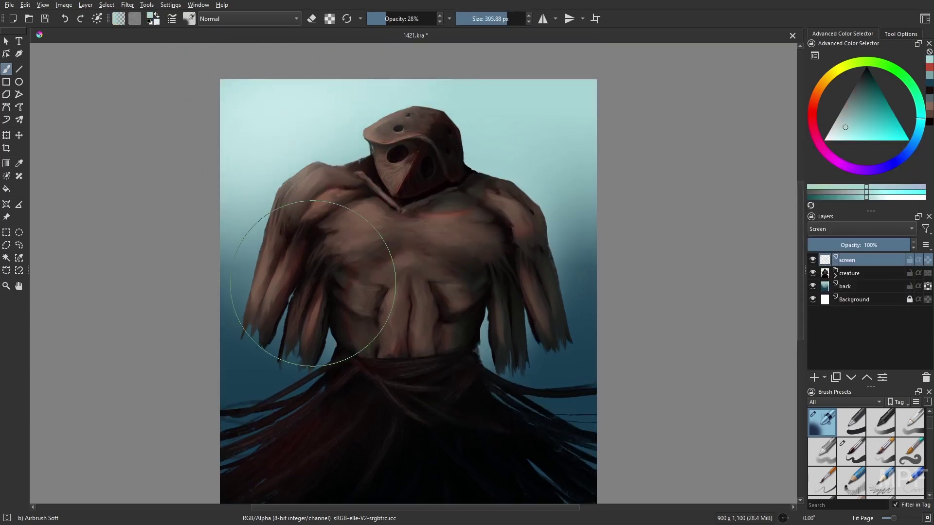
Try a pale light streak beside the lower arms with Gamer Knife no texture at 20% opacity and 53.86 px
{"action": "right_click", "coordinate": [375, 135]}
{"action": "left_click", "coordinate": [346, 100]}
{"action": "key", "text": "o"}
{"action": "key", "text": "o"}
{"action": "key", "text": "bracketright"}
{"action": "key", "text": "bracketright"}
{"action": "key", "text": "bracketright"}
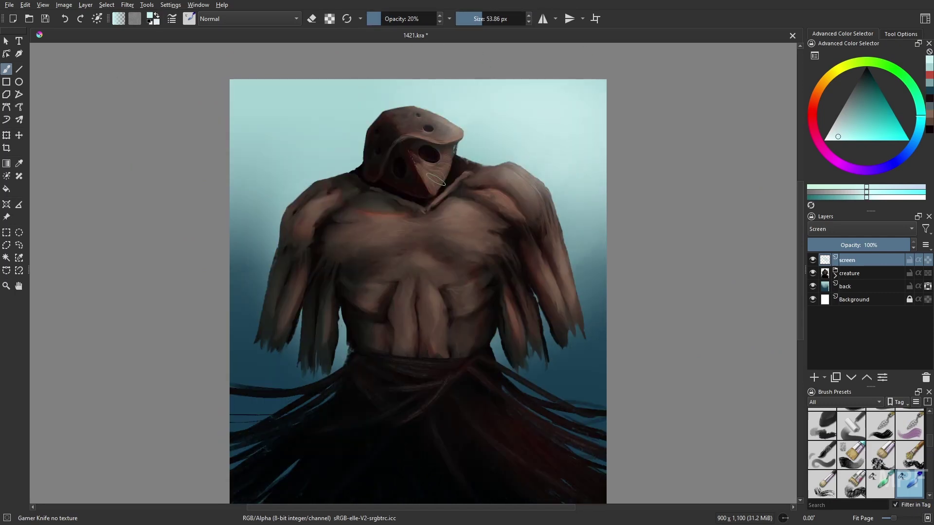
{"action": "left_click_drag", "start_coordinate": [535, 372], "coordinate": [552, 389]}
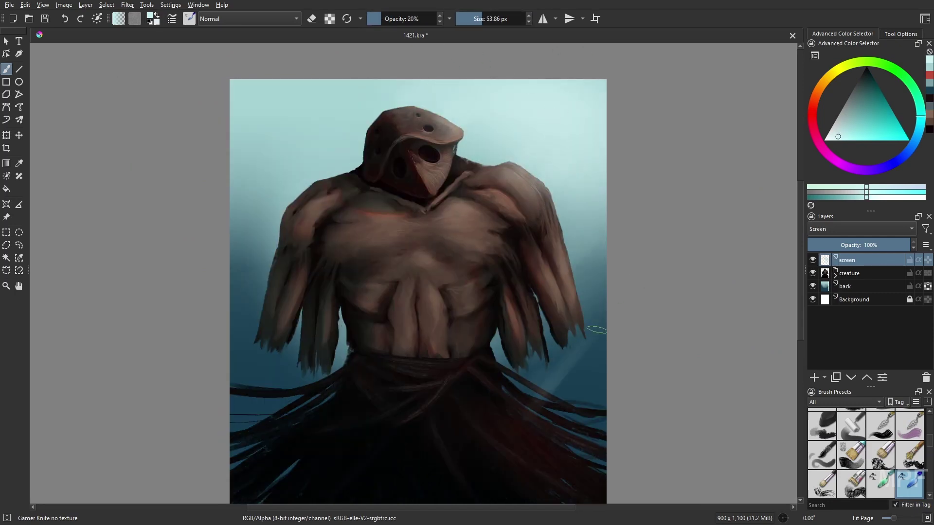
Brush fainter pale light over the backdrop and creature with the knife brush at 8% opacity and 102.86 px
{"action": "key", "text": "o"}
{"action": "key", "text": "o"}
{"action": "key", "text": "o"}
{"action": "key", "text": "minus"}
{"action": "key", "text": "bracketright"}
{"action": "key", "text": "bracketright"}
{"action": "key", "text": "bracketright"}
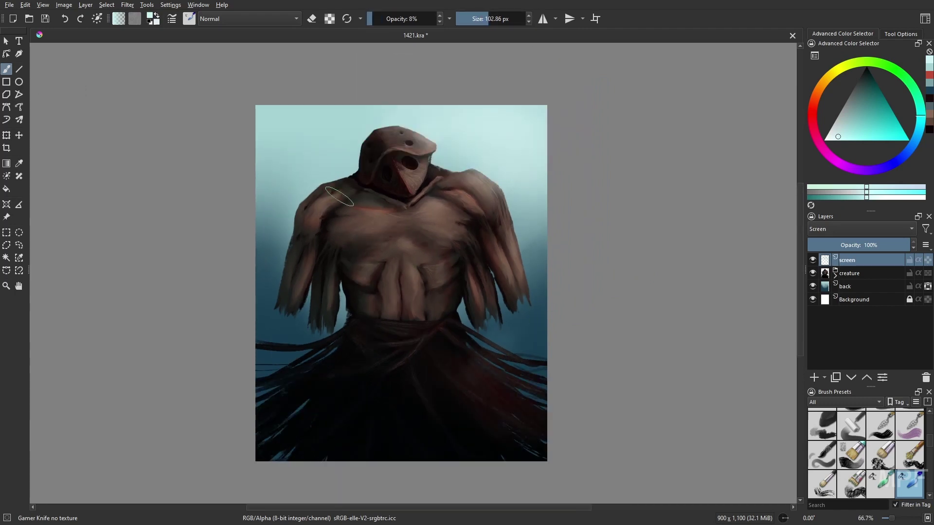
Scatter WaterC Special Splats specks in pale teal over the backdrop at 20% opacity and in dark blue over the robe at 46%
{"action": "right_click", "coordinate": [559, 348]}
{"action": "left_click", "coordinate": [515, 282]}
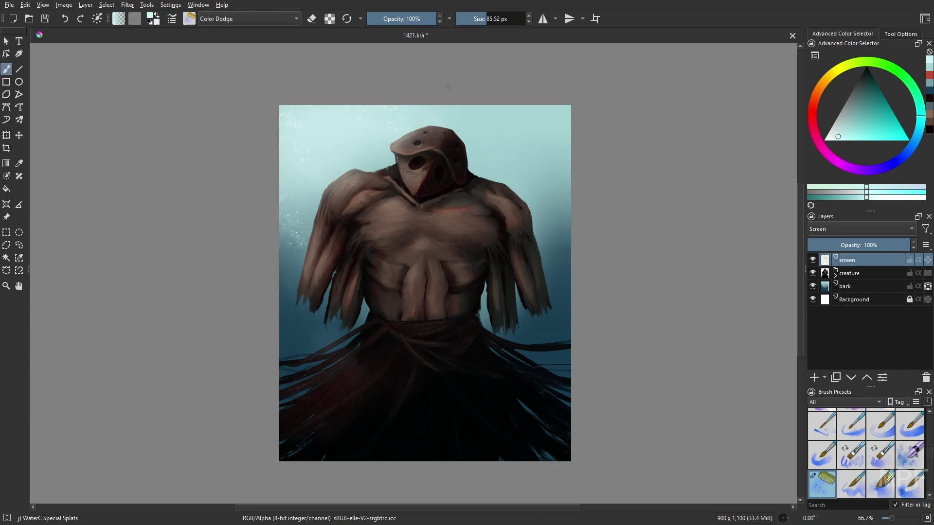
{"action": "key", "text": "i"}
{"action": "key", "text": "i"}
{"action": "key", "text": "i"}
{"action": "key", "text": "i"}
{"action": "key", "text": "i"}
{"action": "key", "text": "i"}
{"action": "key", "text": "i"}
{"action": "key", "text": "i"}
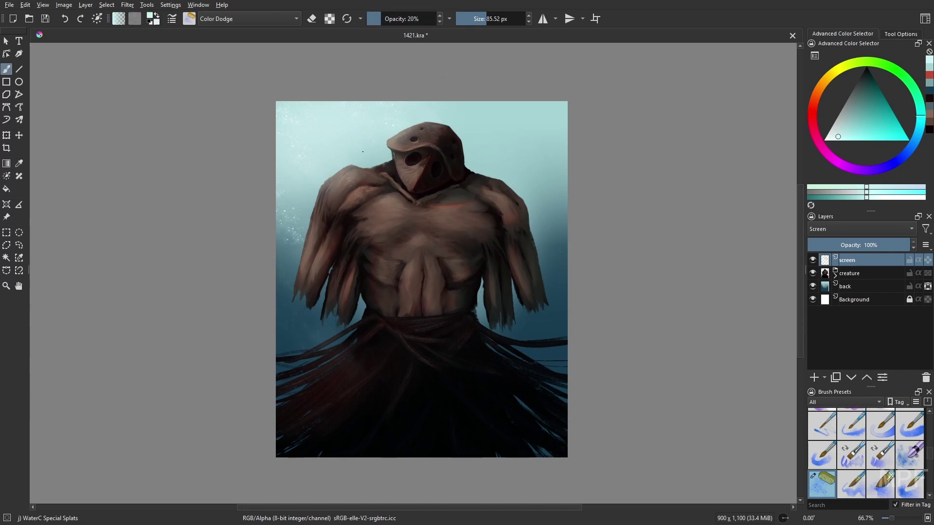
{"action": "left_click", "coordinate": [556, 438], "text": "ctrl"}
{"action": "left_click", "coordinate": [399, 19]}
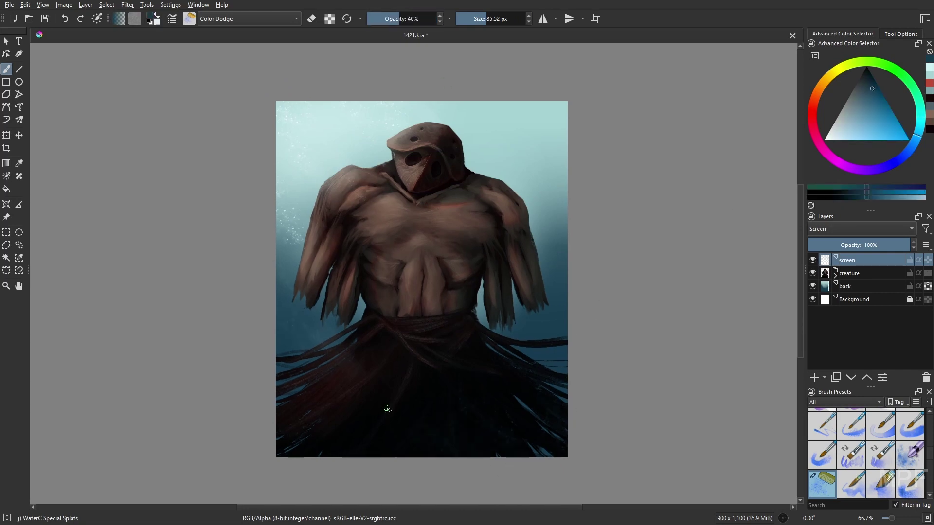
Add a Gaussian Blur filter mask to the body layer inside the creature group
{"action": "left_click", "coordinate": [835, 273]}
{"action": "left_click", "coordinate": [858, 312]}
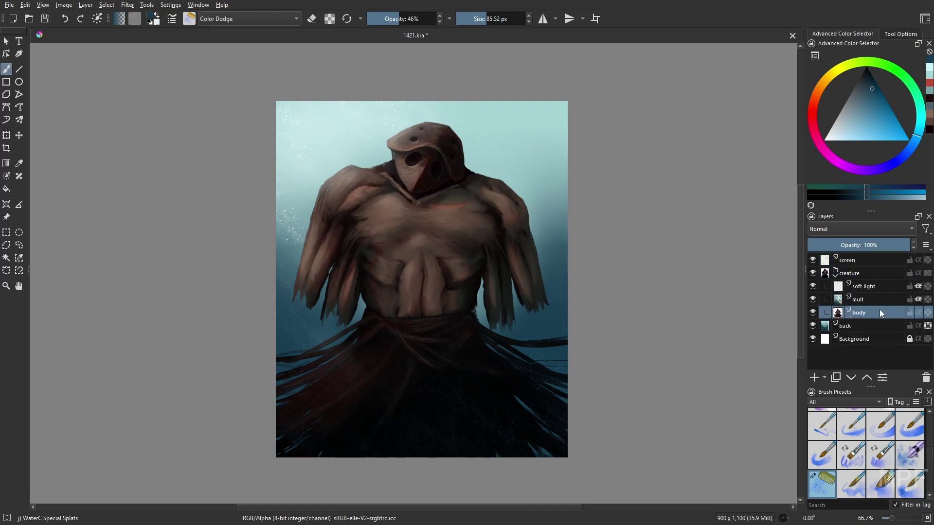
{"action": "left_click", "coordinate": [127, 5]}
{"action": "left_click", "coordinate": [287, 71]}
{"action": "left_click", "coordinate": [615, 342]}
Erase the blur mask over the head and torso with Airbrush Soft at 62% opacity and 127.65 px, and save the file
{"action": "right_click", "coordinate": [554, 328]}
{"action": "left_click", "coordinate": [506, 282]}
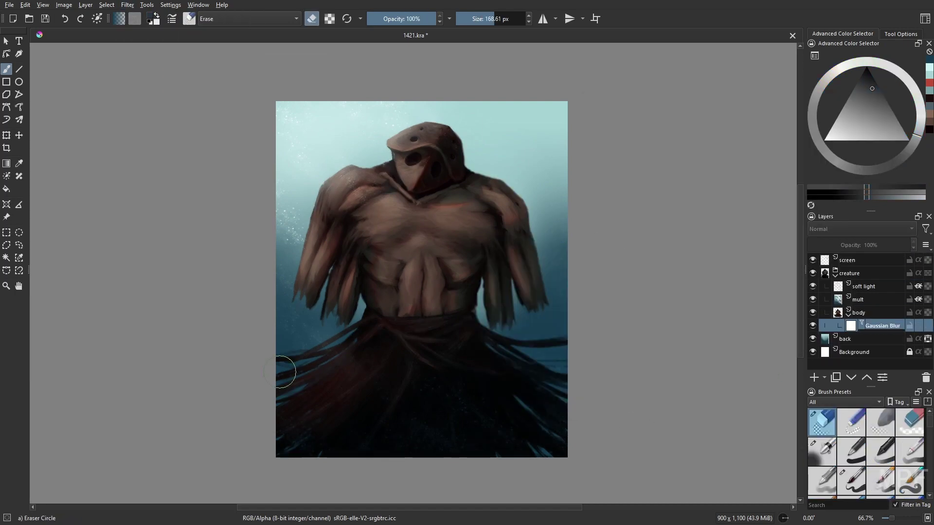
{"action": "right_click", "coordinate": [475, 209]}
{"action": "left_click", "coordinate": [487, 127]}
{"action": "mouse_move", "coordinate": [427, 181]}
{"action": "left_mouse_down"}
{"action": "mouse_move", "coordinate": [504, 294]}
{"action": "mouse_move", "coordinate": [422, 235]}
{"action": "mouse_move", "coordinate": [360, 231]}
{"action": "mouse_move", "coordinate": [398, 328]}
{"action": "mouse_move", "coordinate": [394, 378]}
{"action": "mouse_move", "coordinate": [419, 306]}
{"action": "mouse_move", "coordinate": [369, 234]}
{"action": "left_mouse_up"}
{"action": "key", "text": "ctrl+0"}
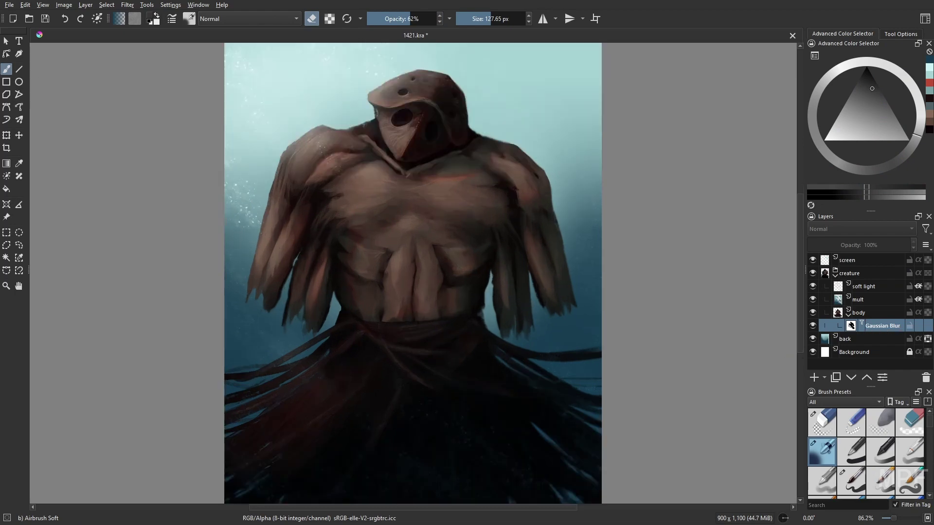
{"action": "key", "text": "ctrl+s"}
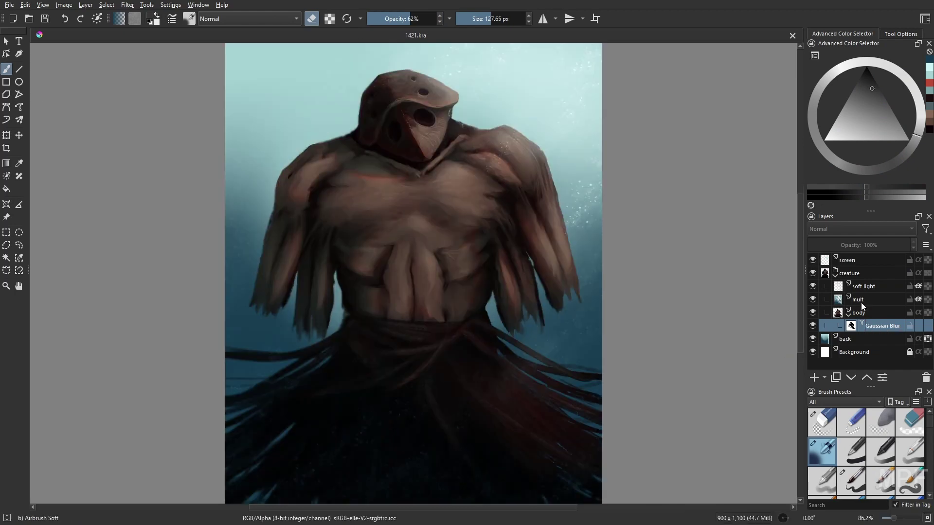
Airbrush dark blue haze over the lower robe on the screen layer, using Airbrush Soft at 47% opacity and 331.82 px
{"action": "left_click", "coordinate": [857, 259]}
{"action": "right_click", "coordinate": [678, 344]}
{"action": "left_click", "coordinate": [594, 448]}
{"action": "left_click_drag", "start_coordinate": [594, 448], "coordinate": [588, 416]}
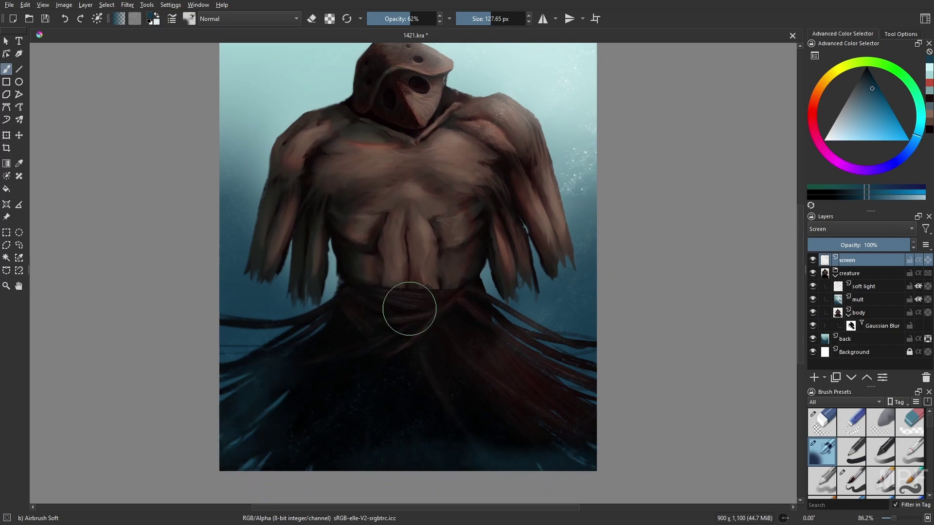
{"action": "left_click_drag", "start_coordinate": [409, 309], "coordinate": [272, 418]}
{"action": "left_click_drag", "start_coordinate": [292, 370], "coordinate": [411, 438]}
{"action": "key", "text": "ctrl+0"}
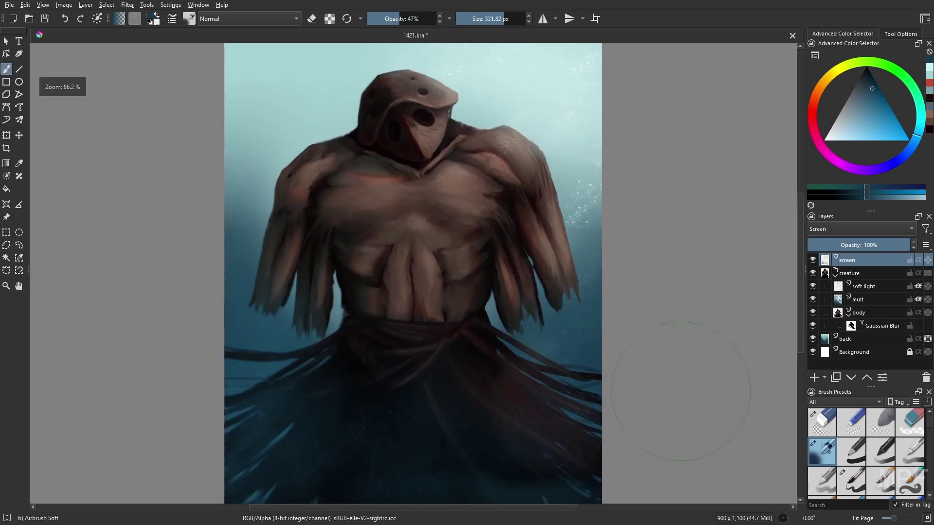